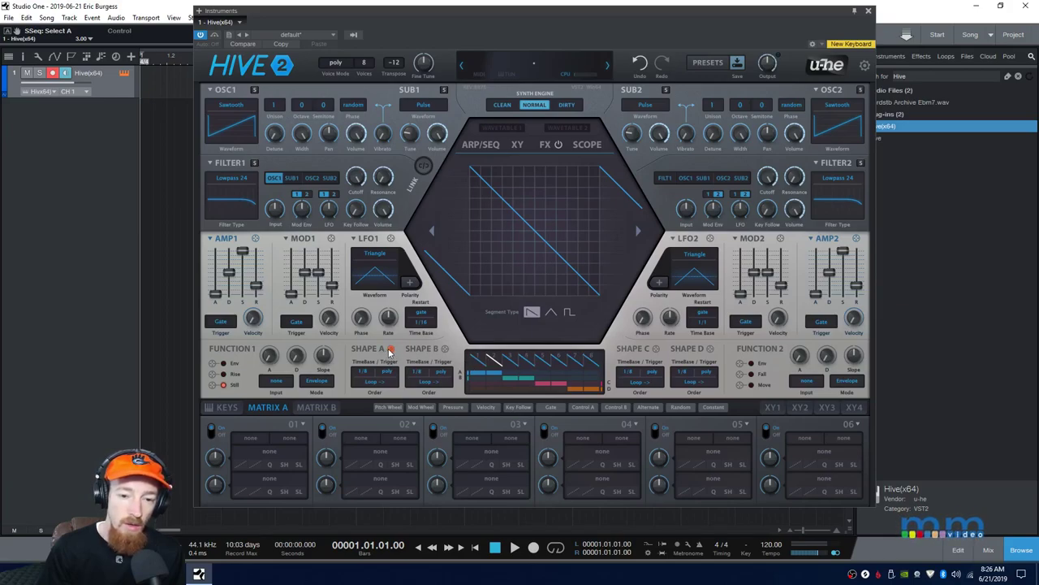
Assign Shape A as a modulator of the Filter 1 cutoff
drag(392, 351, 362, 184)
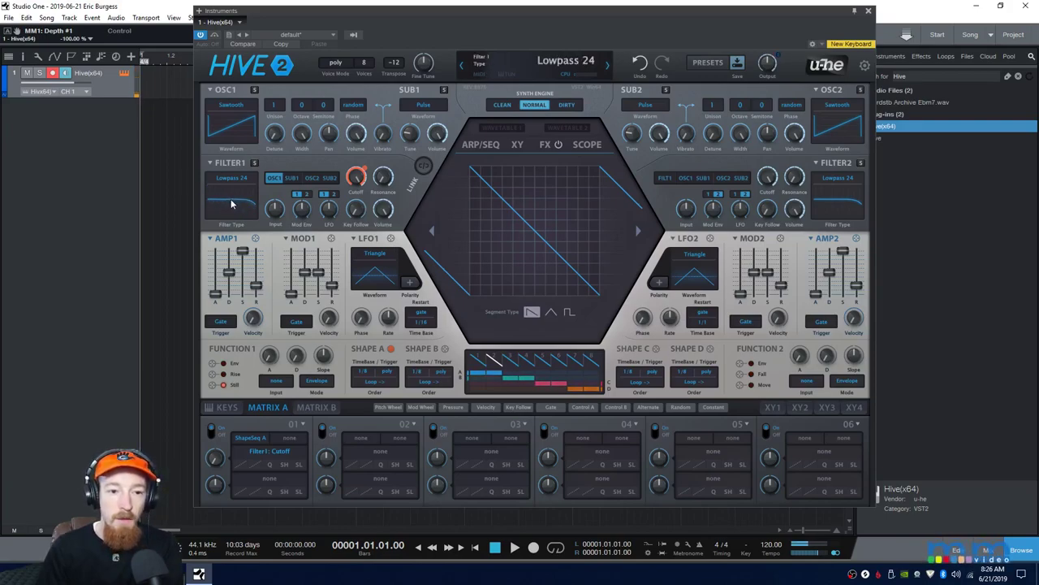
Try Shape A's time base at 1/32, 1/16 and 1/4, and set it back to 1/8
click(368, 376)
click(361, 376)
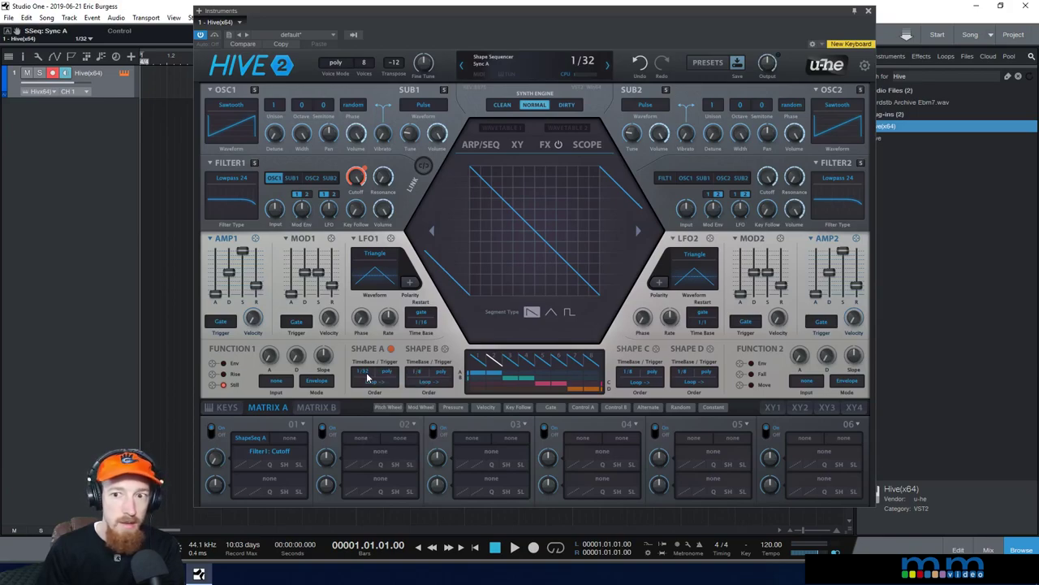
click(367, 376)
click(388, 391)
click(367, 376)
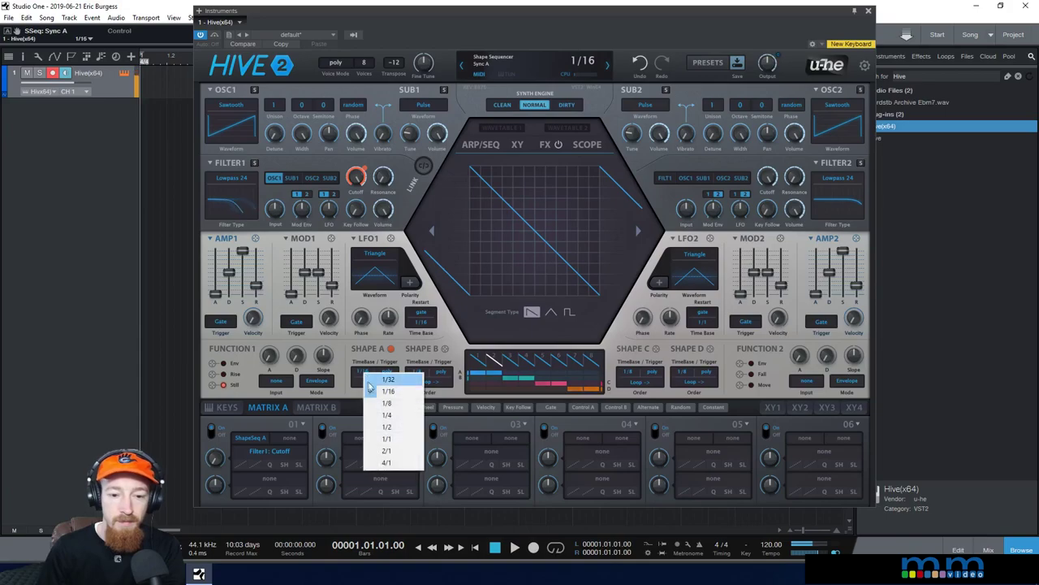
click(386, 415)
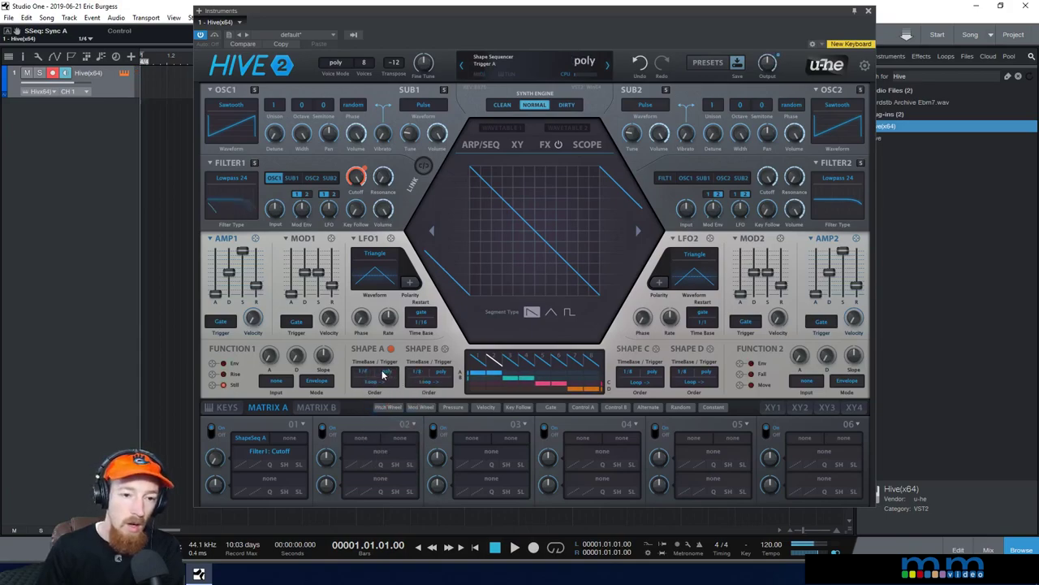
click(373, 378)
click(389, 403)
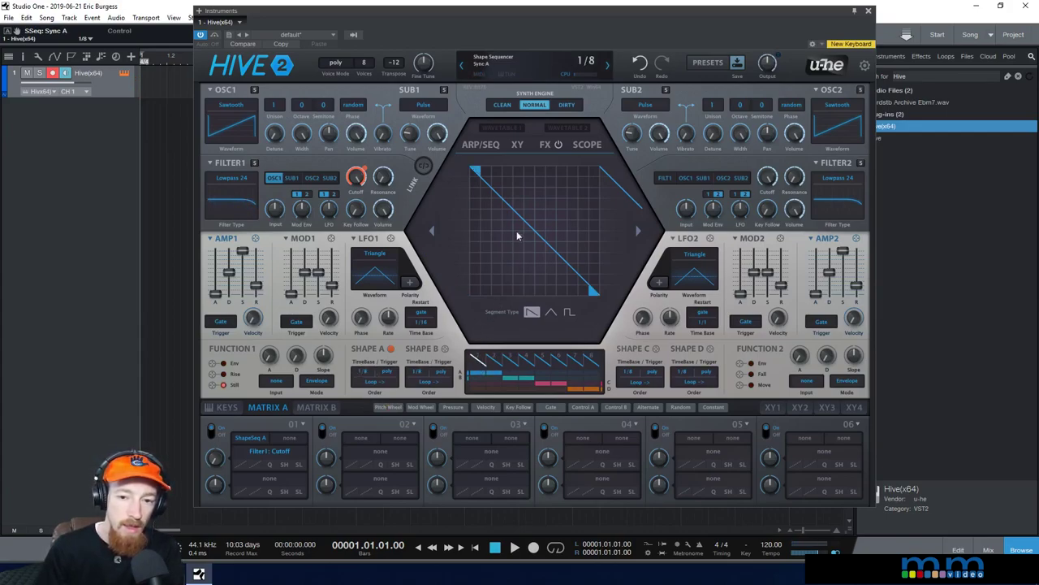
Bend the first shape sequencer segment into a concave decay curve and split it into two repeats
drag(517, 235, 503, 313)
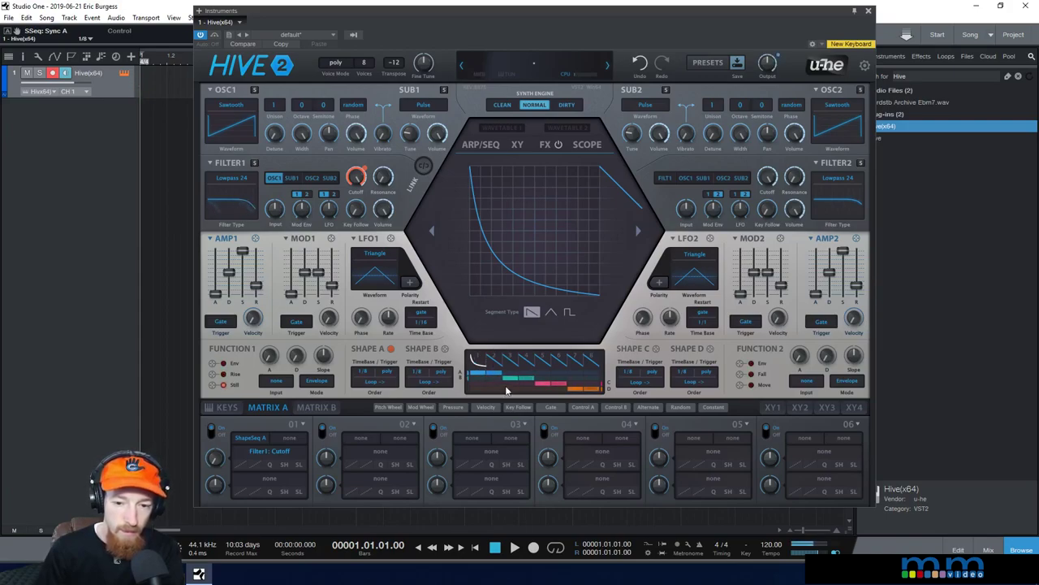
drag(518, 292, 526, 217)
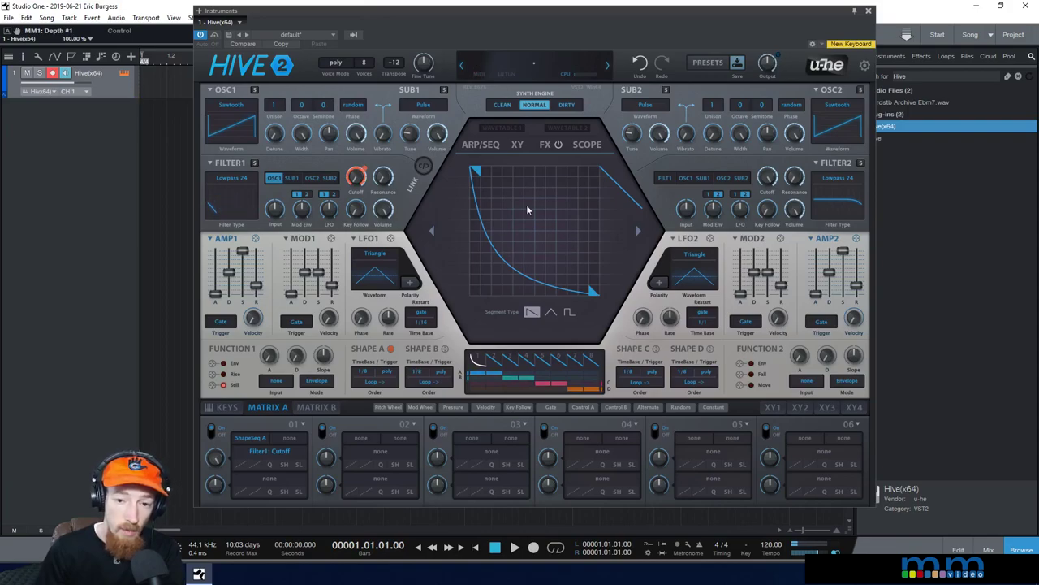
click(492, 362)
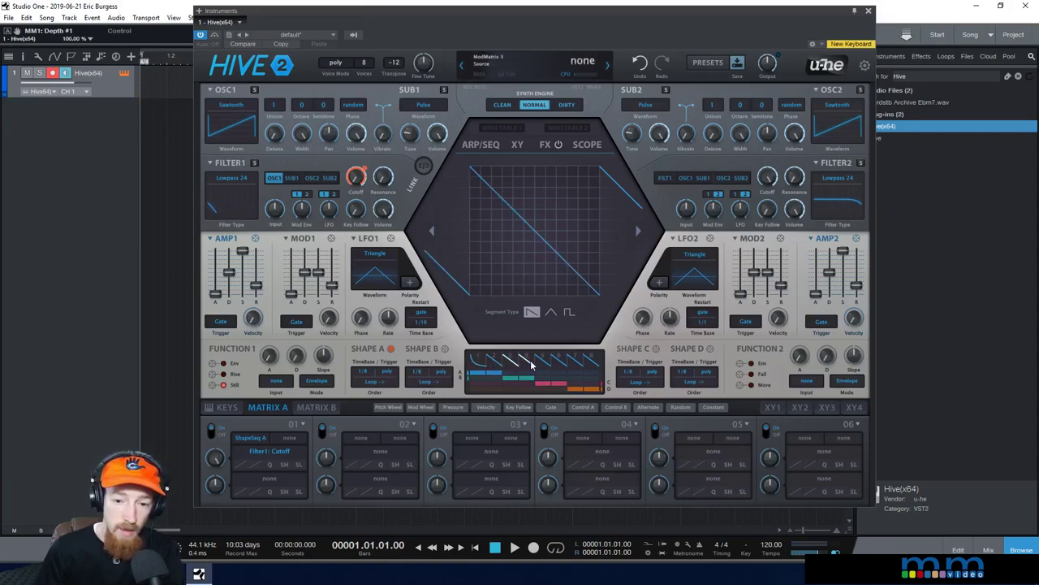
click(478, 367)
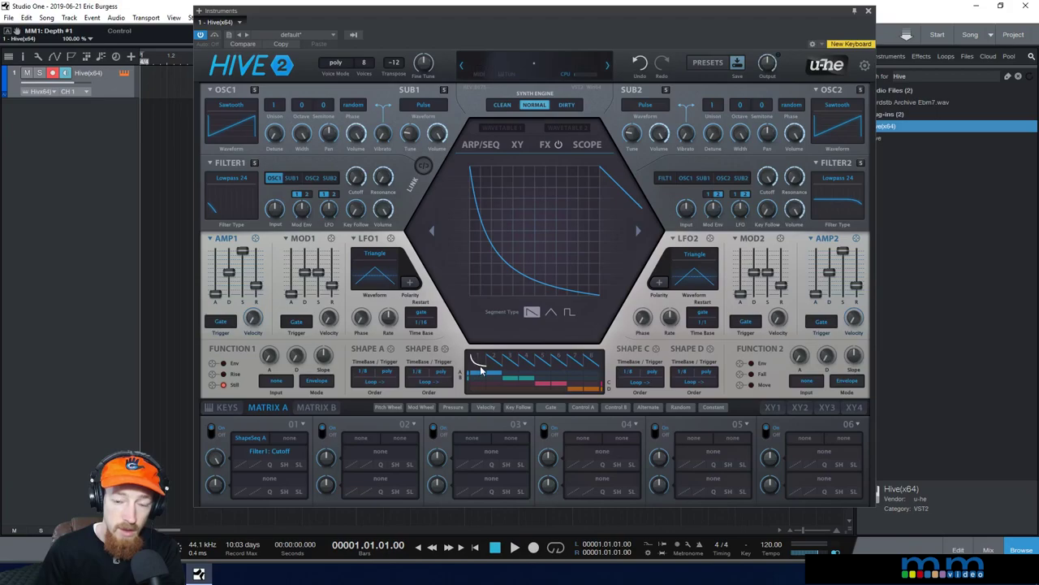
mouse_move(536, 282)
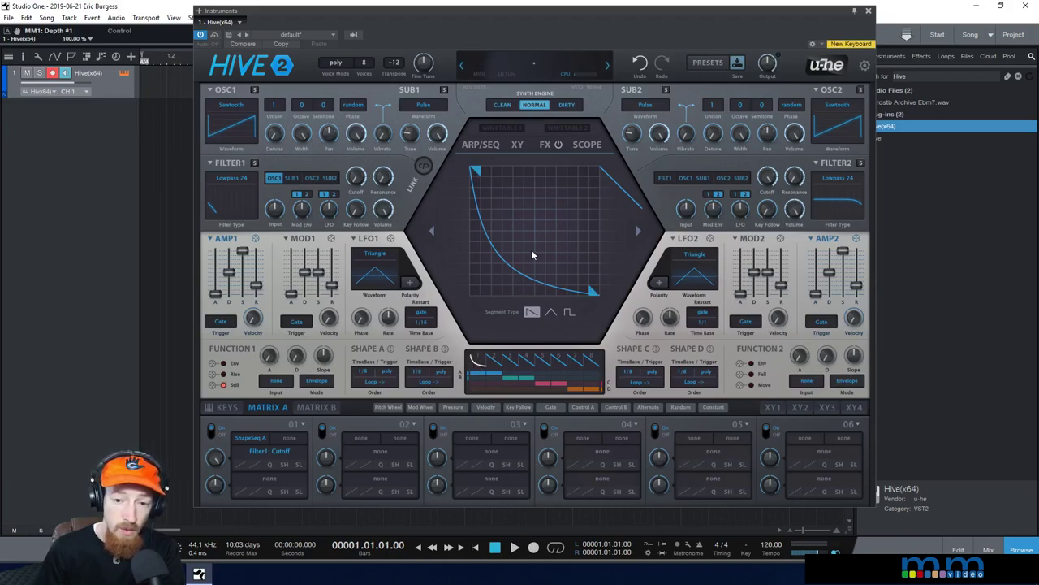
double_click(532, 255)
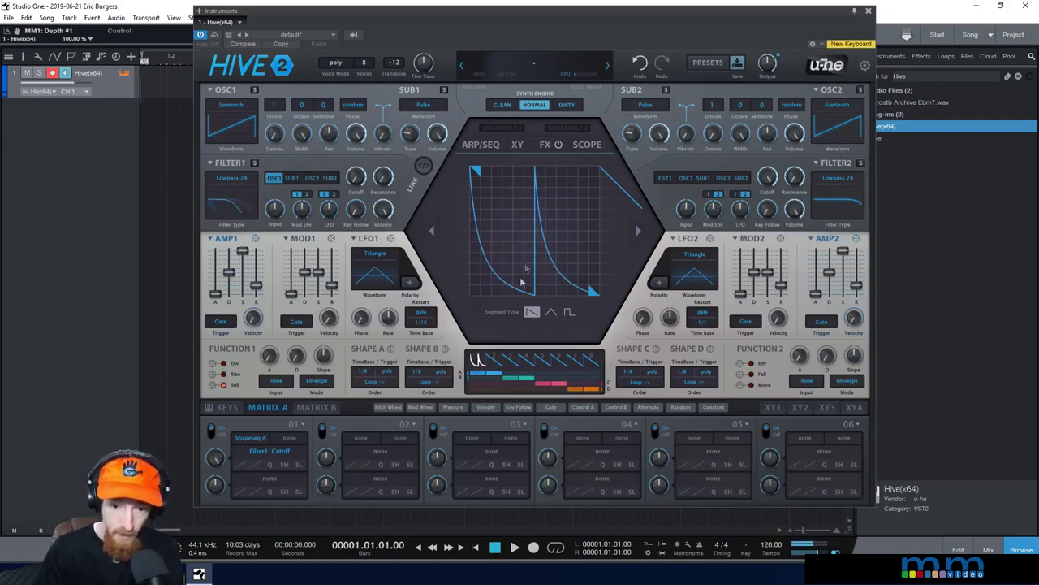
Set Shape A to cover sequencer segments 1 to 4 and Shape B to cover segments 5 to 8
drag(513, 382, 592, 393)
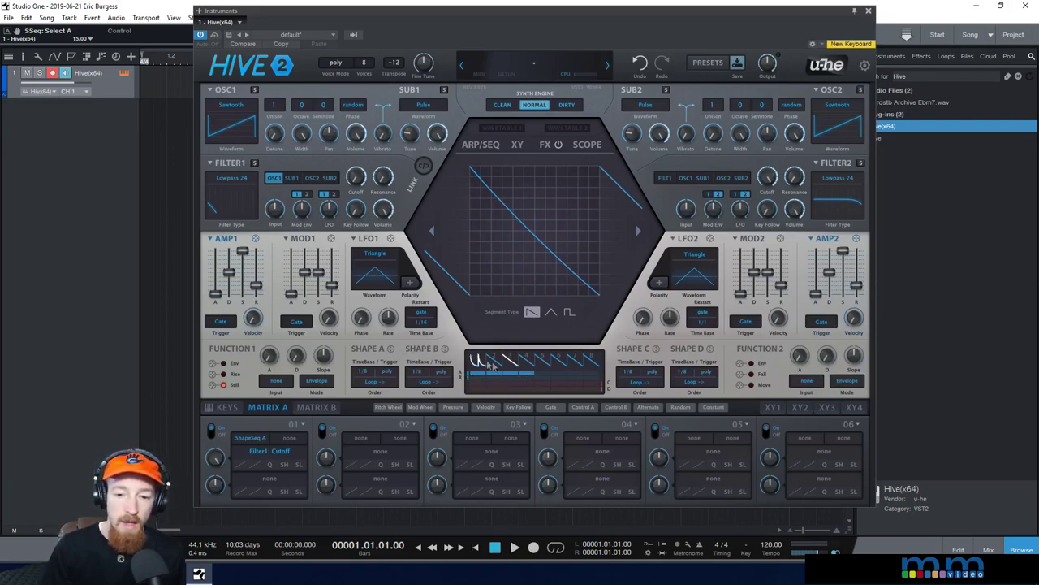
drag(550, 382, 596, 383)
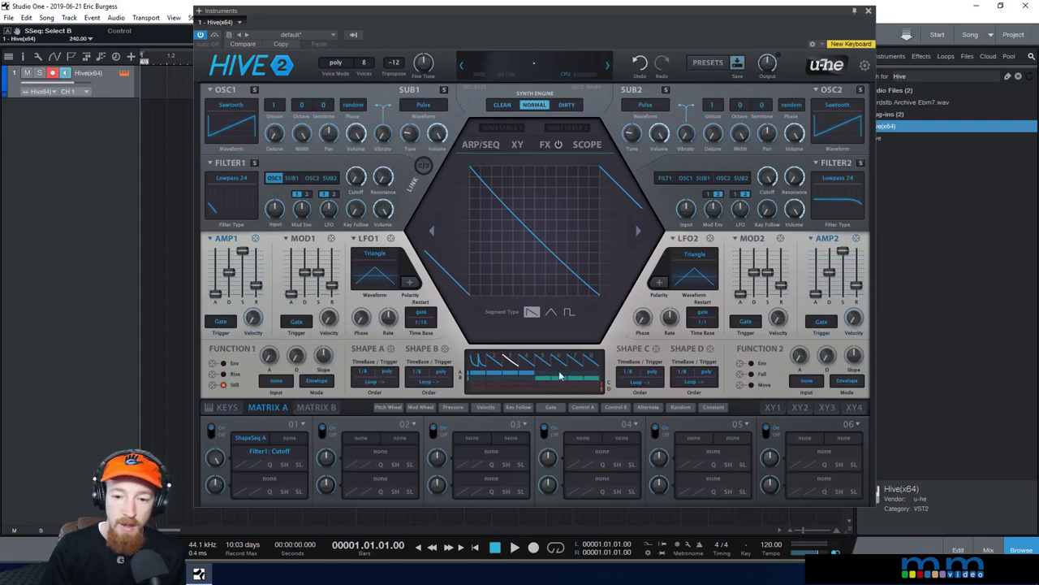
Bend segments 5 and 6 into concave decay curves and set segments 7 and 8 to the triangle type
drag(549, 356, 548, 369)
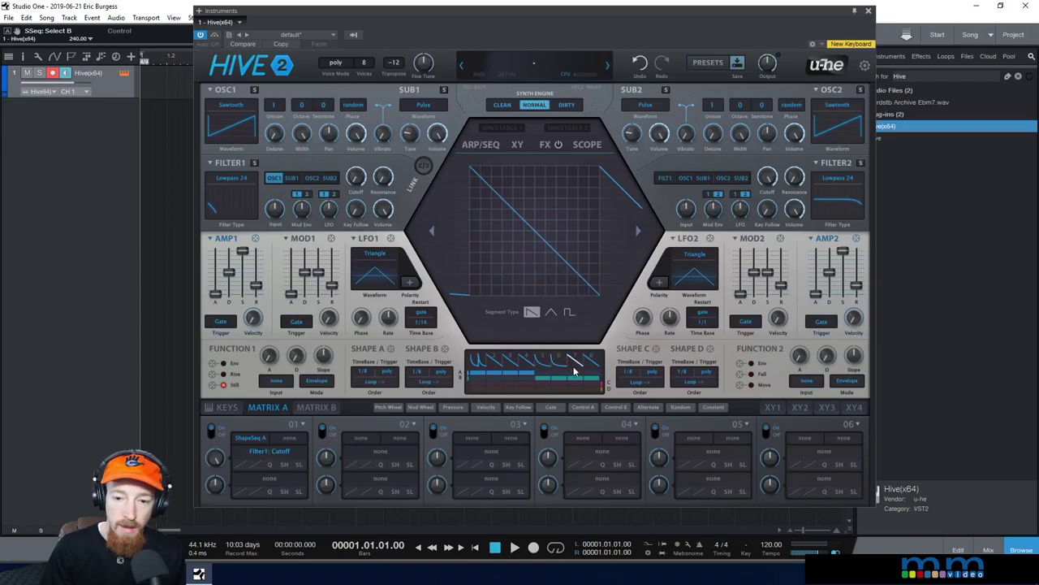
click(551, 313)
click(569, 311)
click(551, 313)
click(531, 313)
click(550, 312)
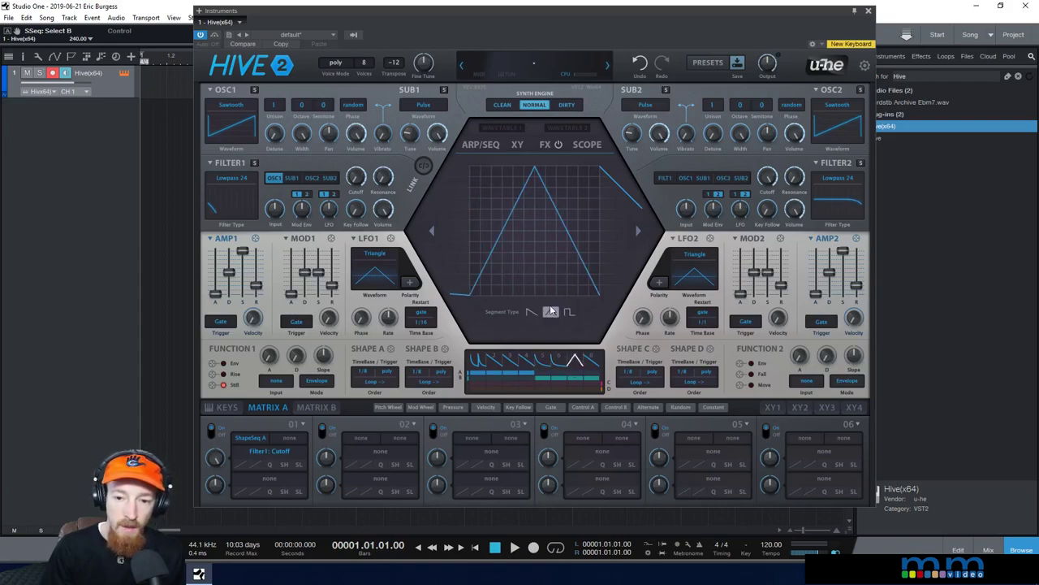
click(531, 313)
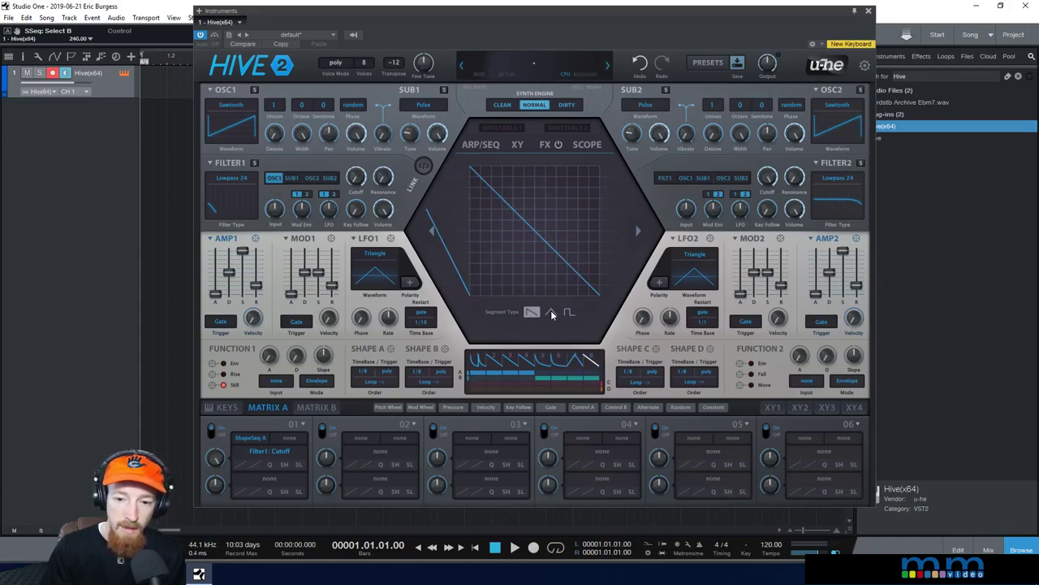
click(551, 313)
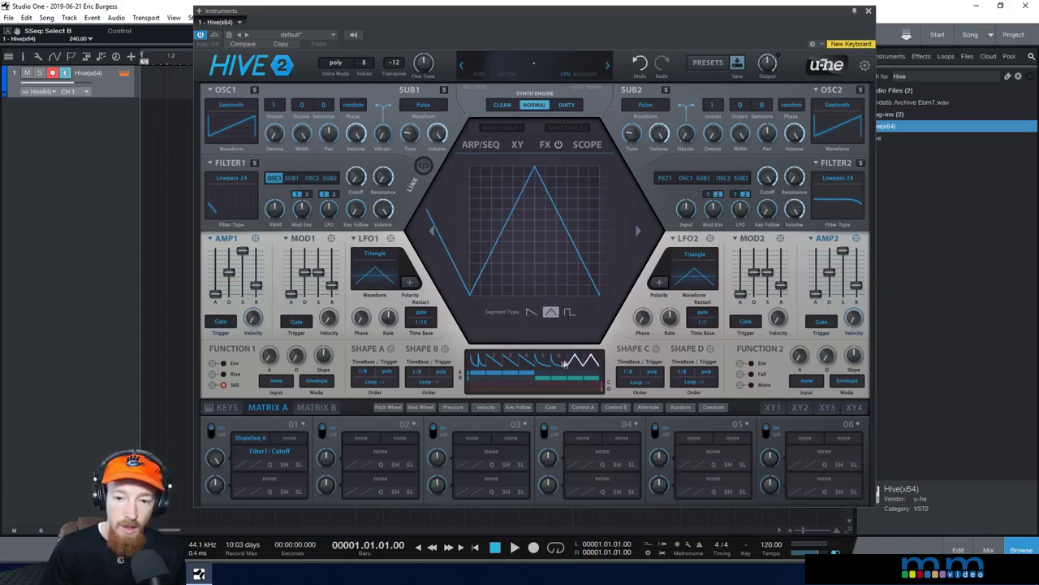
Assign Shape B to Oscillator 1's detune at full depth and set the oscillator's unison to 4 voices
drag(446, 354, 282, 128)
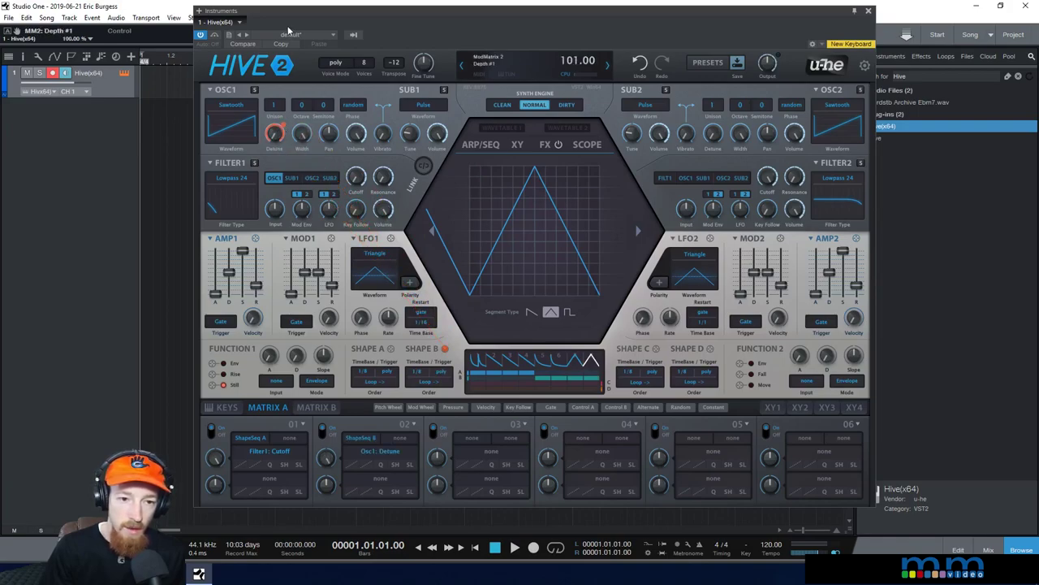
click(275, 101)
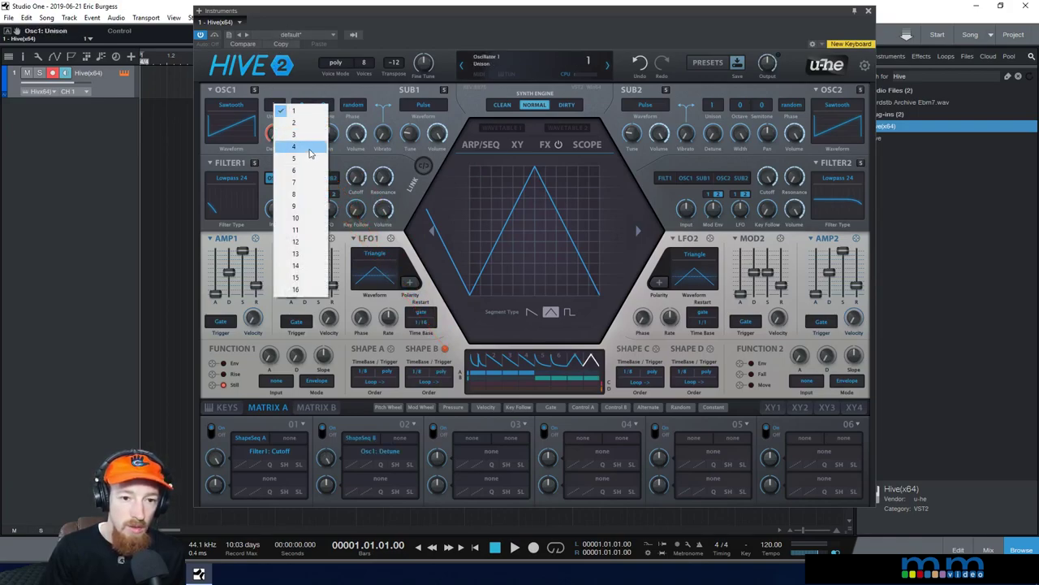
click(279, 152)
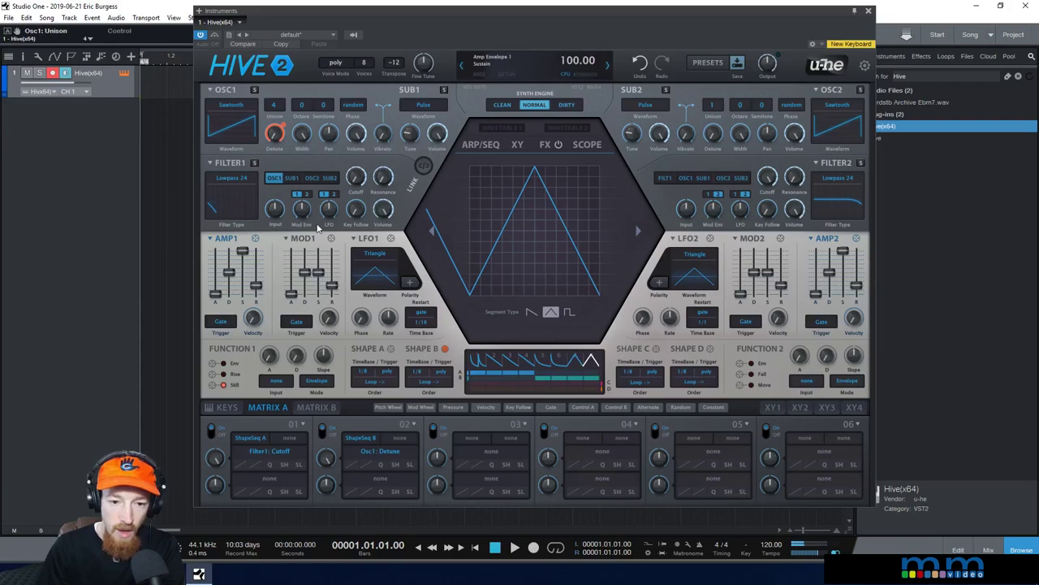
Try raising the end levels of segments 1 to 4 to about a third of the grid height
click(479, 361)
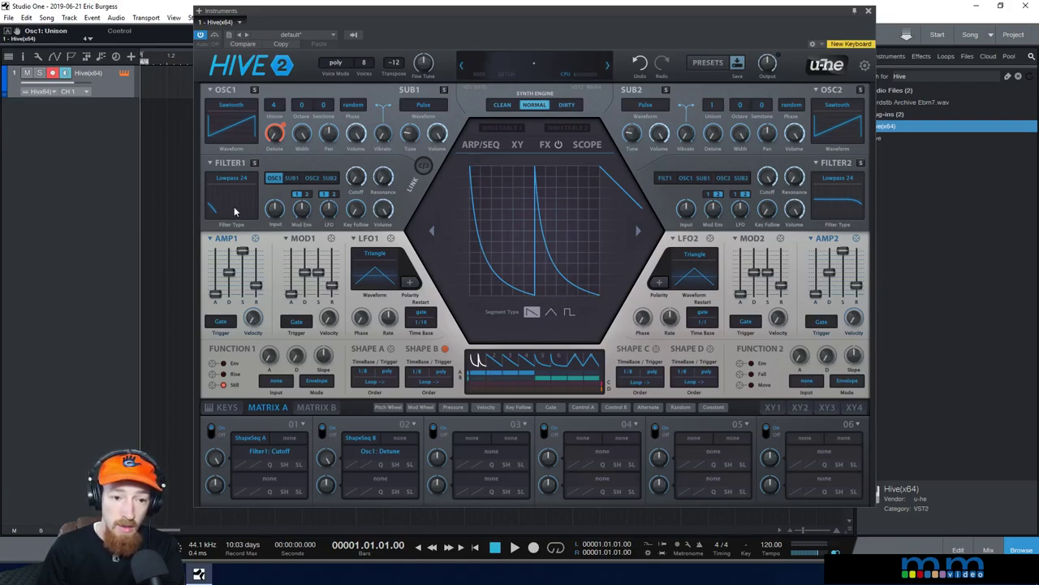
drag(599, 296, 594, 260)
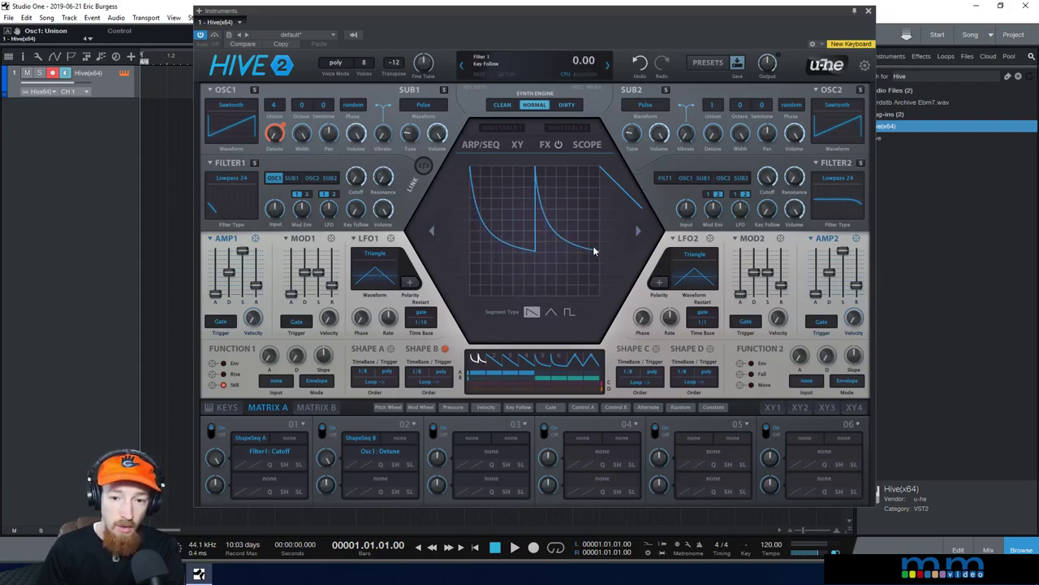
click(495, 362)
drag(597, 292, 598, 251)
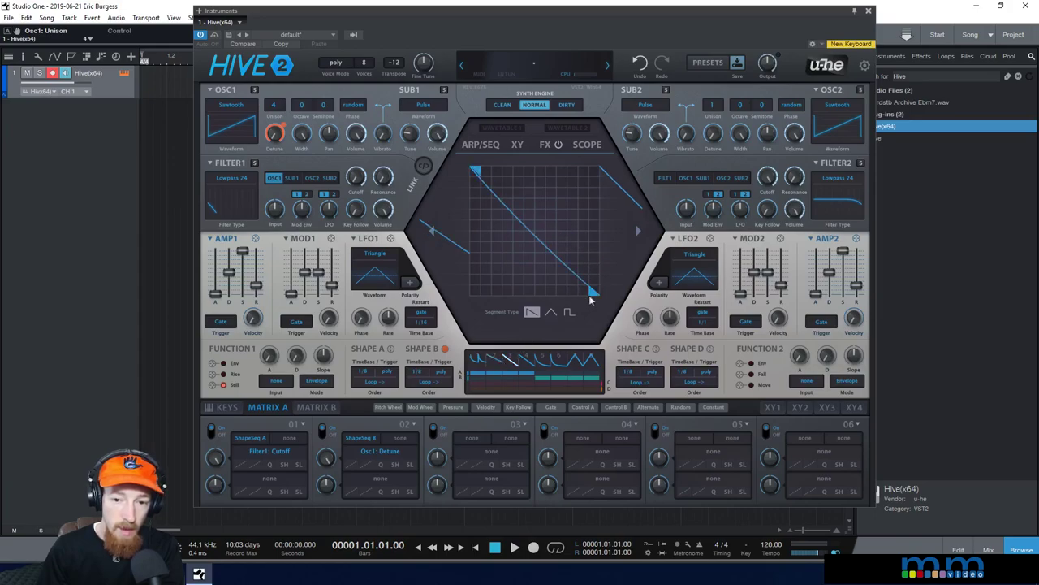
drag(593, 295, 594, 246)
drag(597, 298, 599, 239)
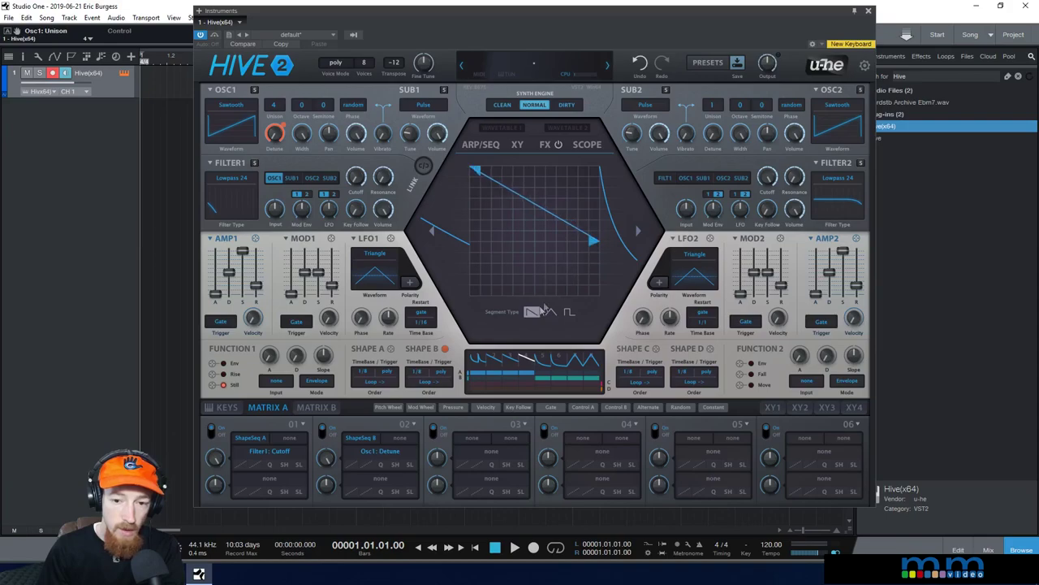
drag(363, 207, 367, 268)
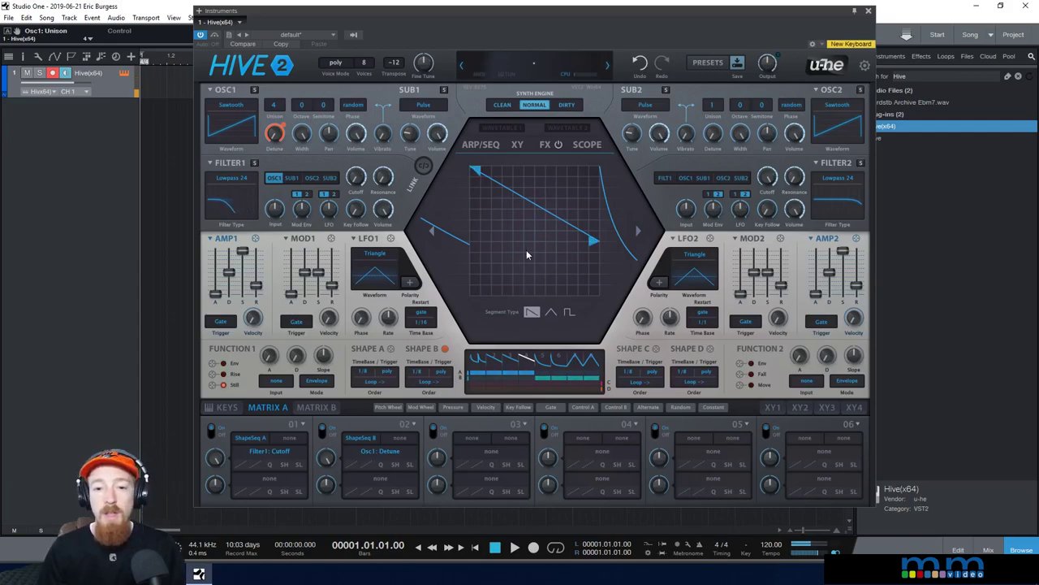
Return the end levels of segments 1 to 4 to zero, and try moving segment 1's start point before restoring it to full level
drag(603, 245, 600, 292)
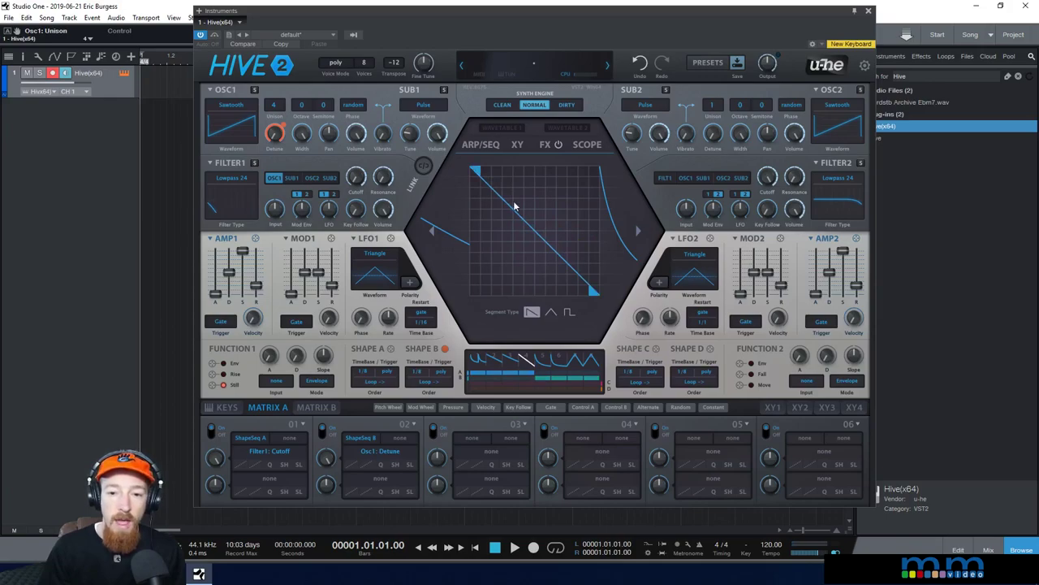
key(ctrl+z)
drag(592, 243, 600, 294)
key(ctrl+z)
key(ctrl+z)
key(ctrl+z)
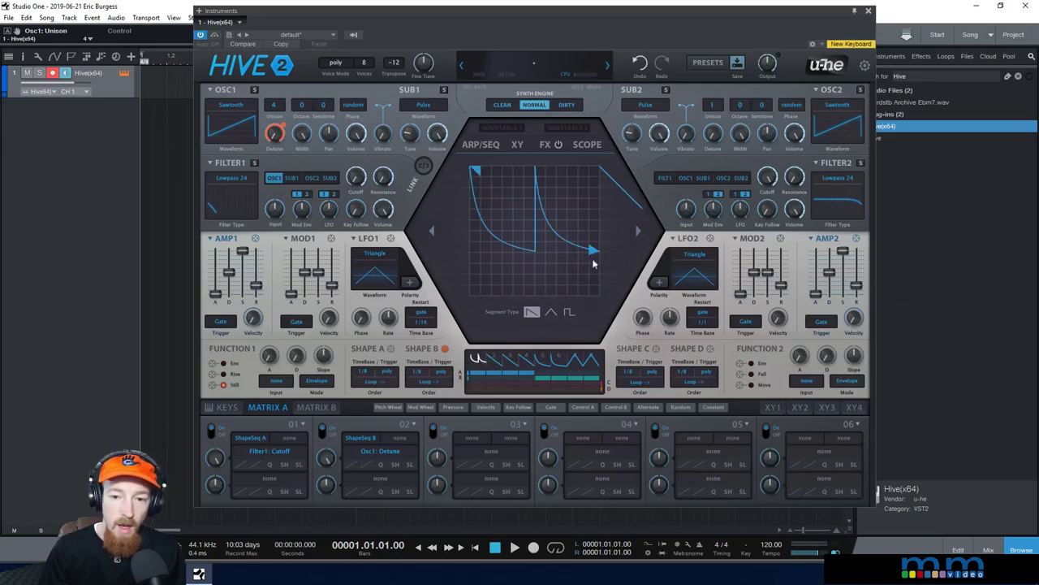
drag(594, 255, 605, 292)
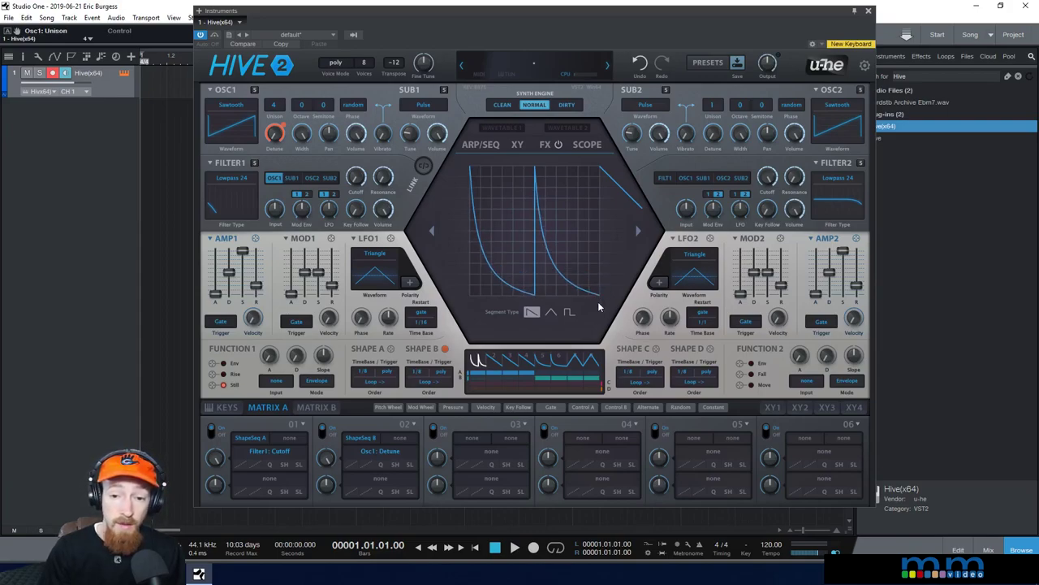
mouse_move(475, 165)
mouse_down()
mouse_move(481, 257)
mouse_move(476, 170)
mouse_up()
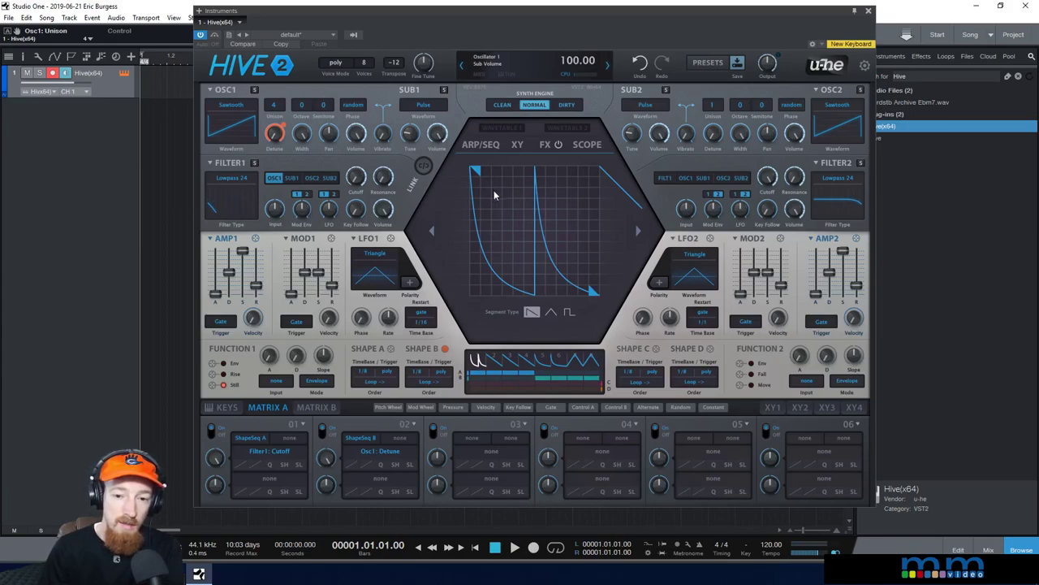
mouse_move(477, 171)
mouse_down()
mouse_move(476, 231)
mouse_move(475, 162)
mouse_move(476, 232)
mouse_move(474, 162)
mouse_up()
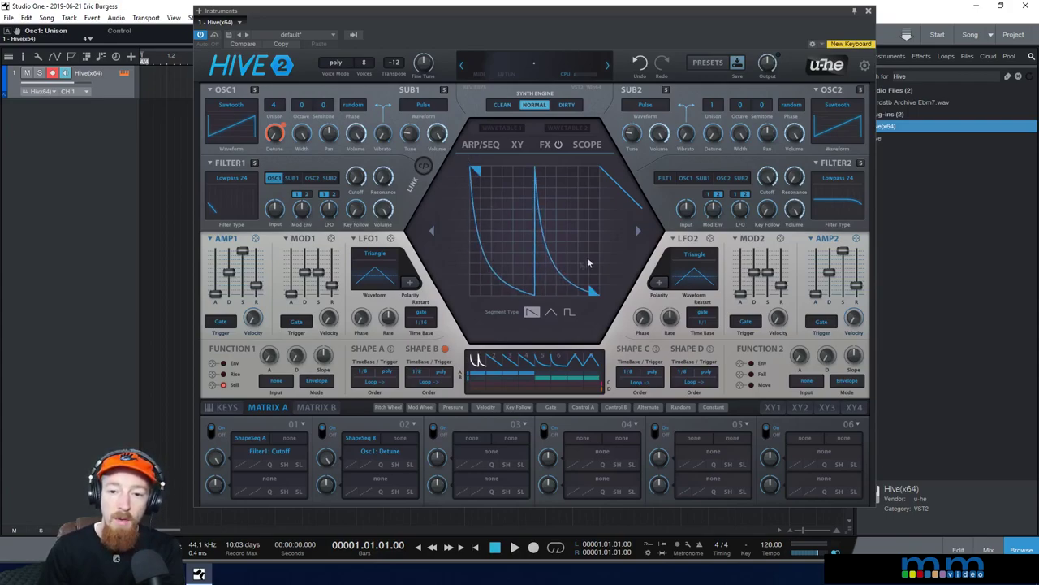
Bend segment 2 into a concave decay curve, resetting it to a straight line between tries
double_click(528, 234)
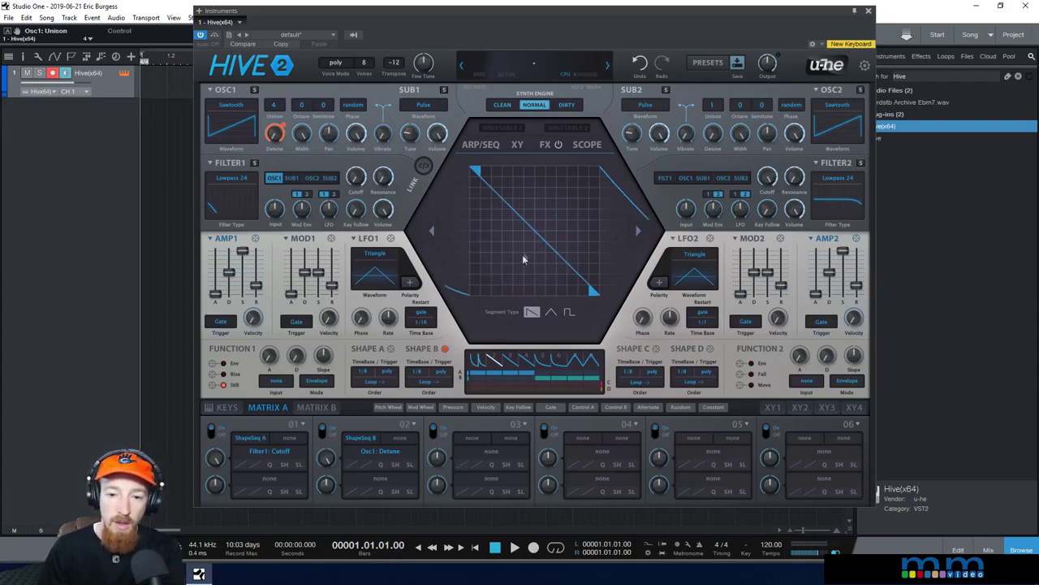
mouse_move(537, 235)
mouse_down()
mouse_move(491, 325)
mouse_move(532, 191)
mouse_move(531, 216)
mouse_up()
double_click(523, 237)
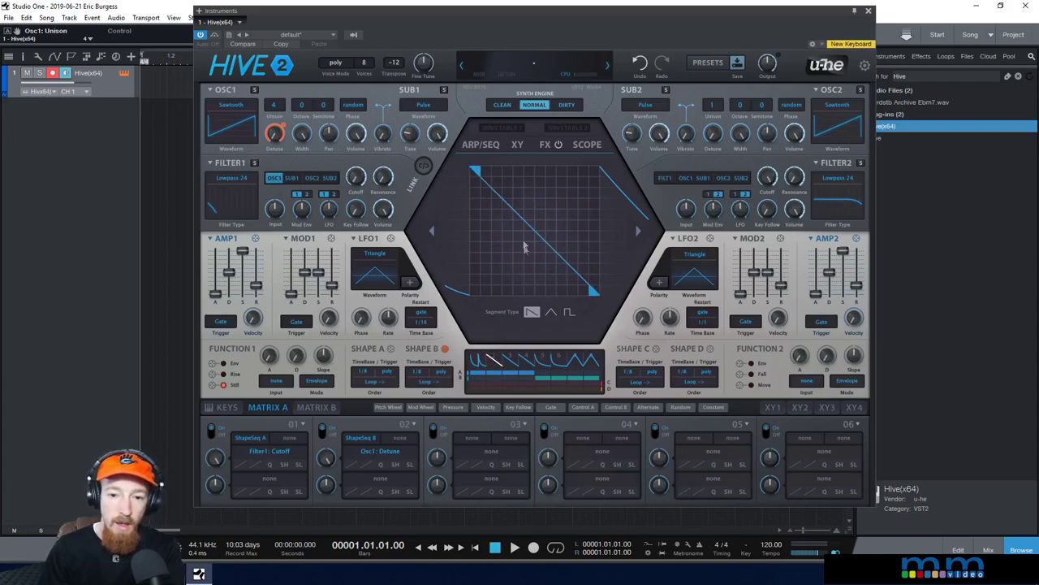
drag(536, 239, 531, 232)
right_click(531, 233)
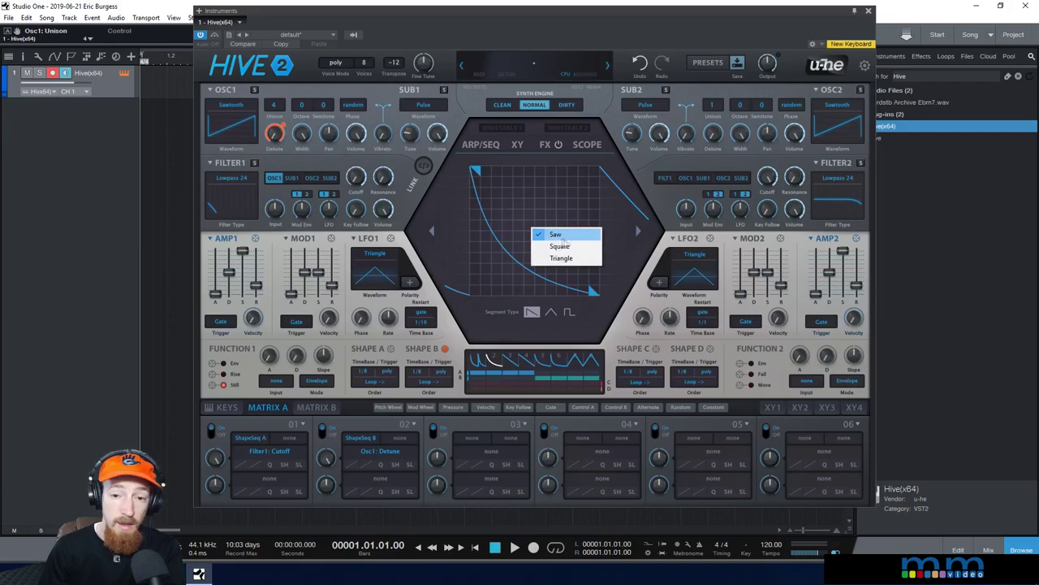
click(548, 313)
Flip segment 2 between its falling and rising directions, ending on the falling curve
click(496, 367)
click(497, 367)
click(497, 367)
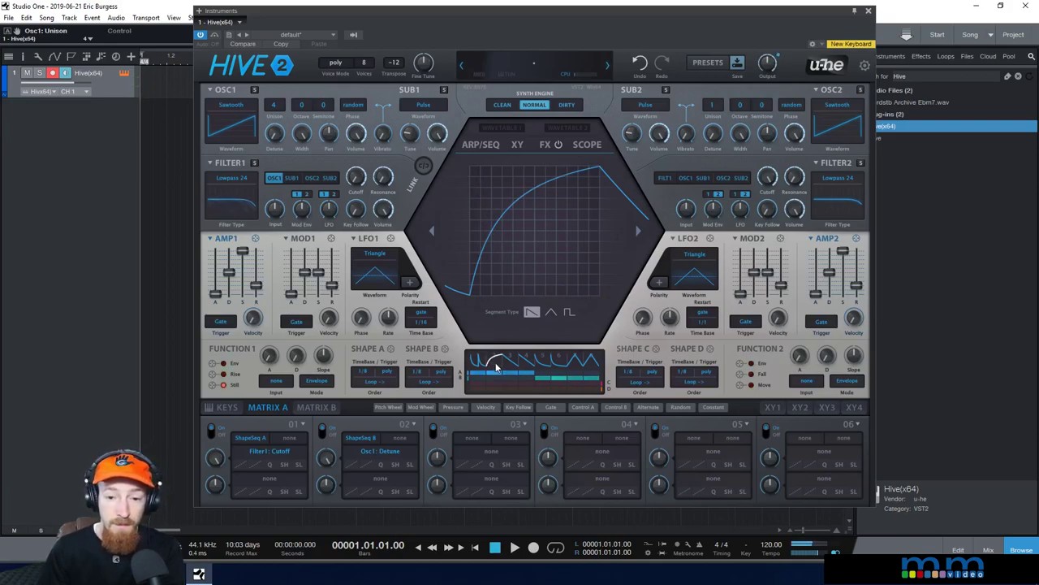
click(497, 367)
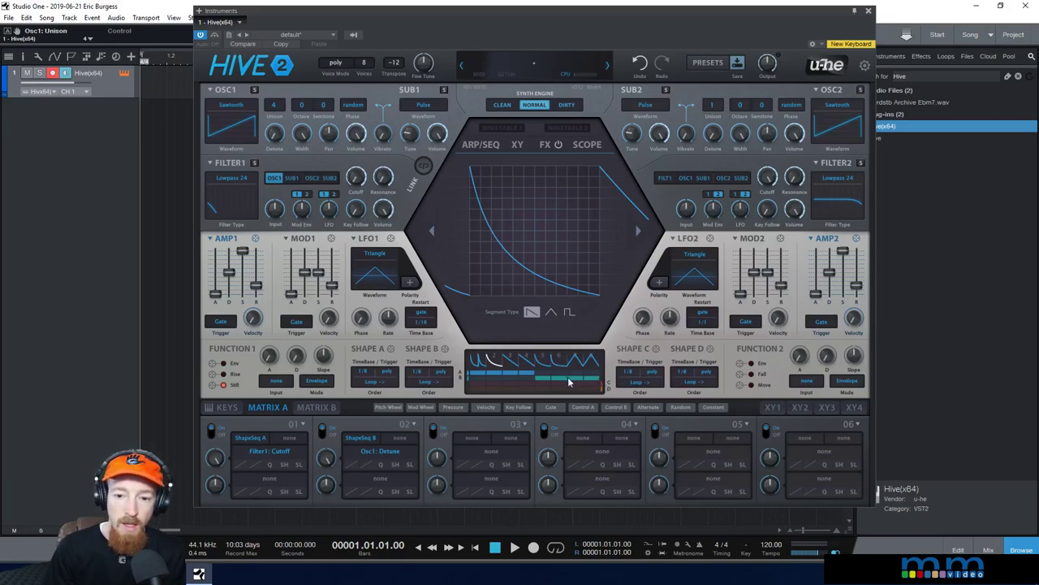
Activate segments 1, 3, 6 and 7 for Shape C and assign Shape C as a modulator of Filter 1 resonance
click(477, 388)
click(512, 387)
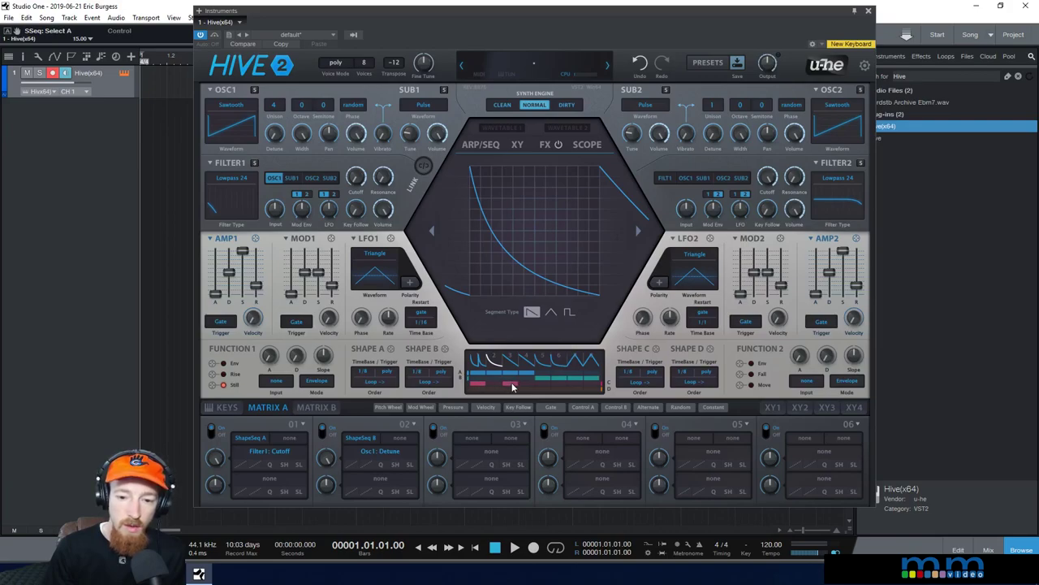
click(571, 387)
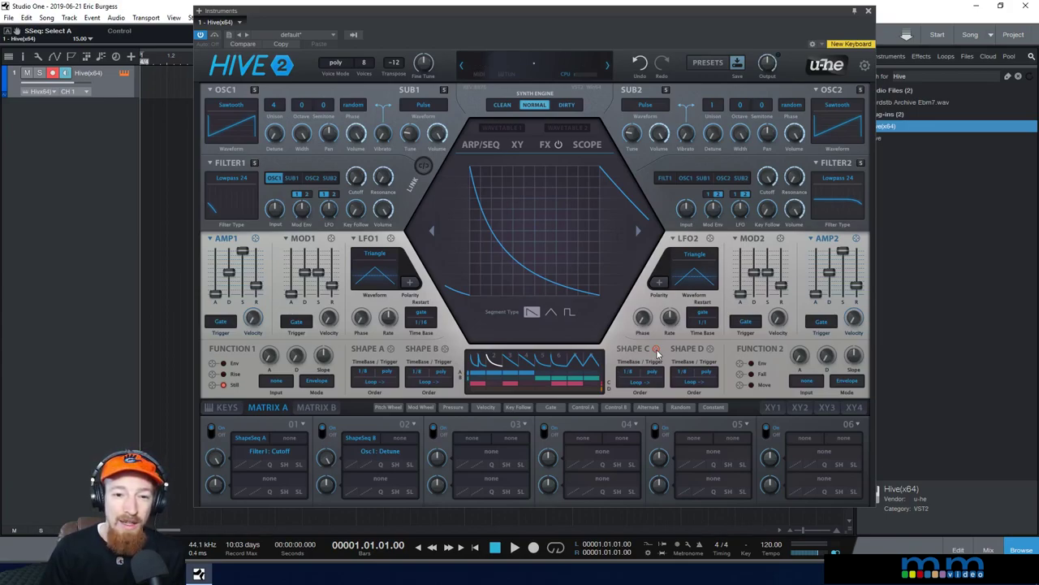
drag(656, 349, 388, 142)
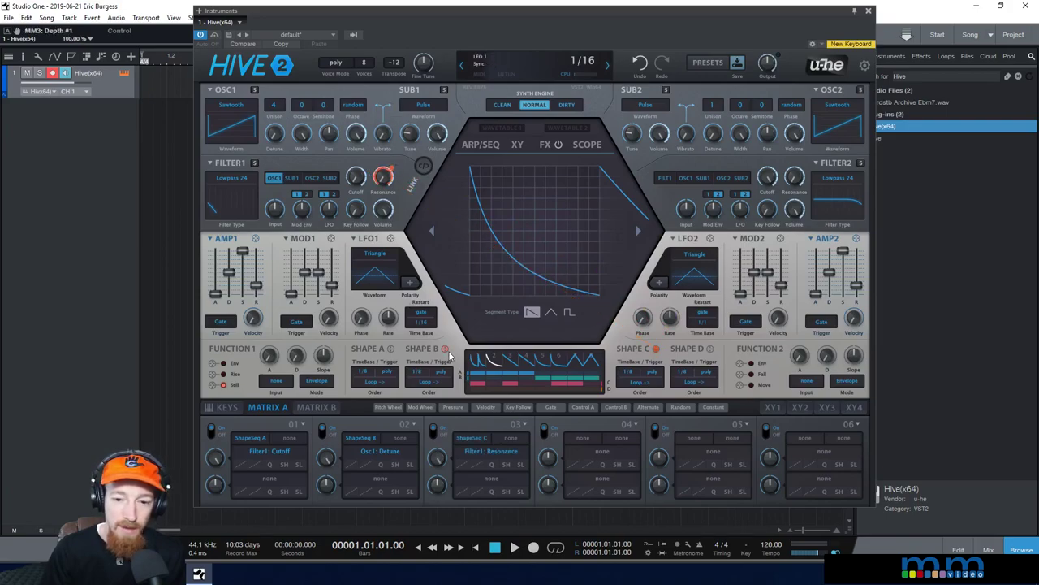
Review Shape C's playback order options and set the order to Random
click(640, 383)
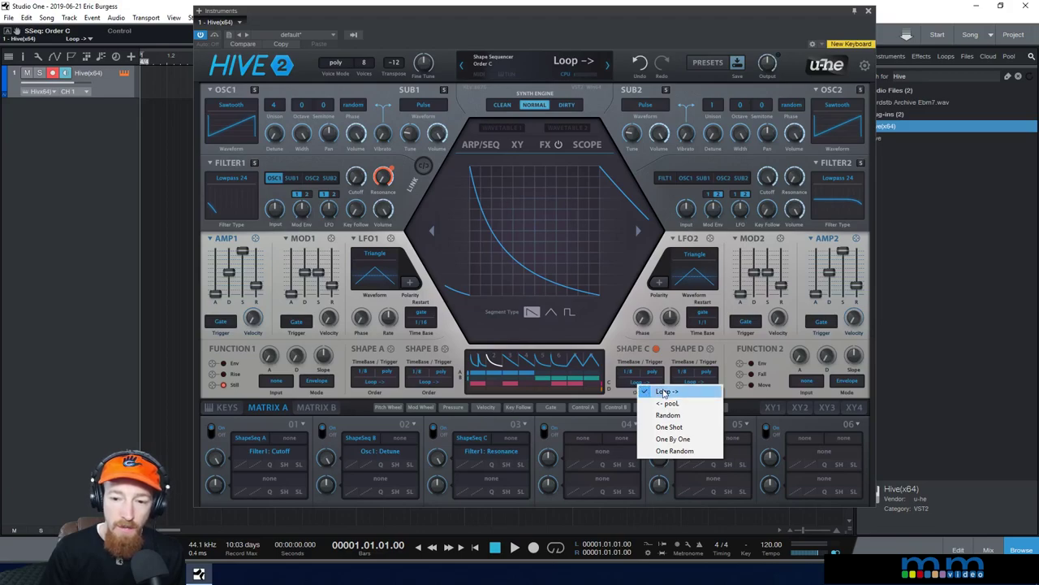
click(616, 389)
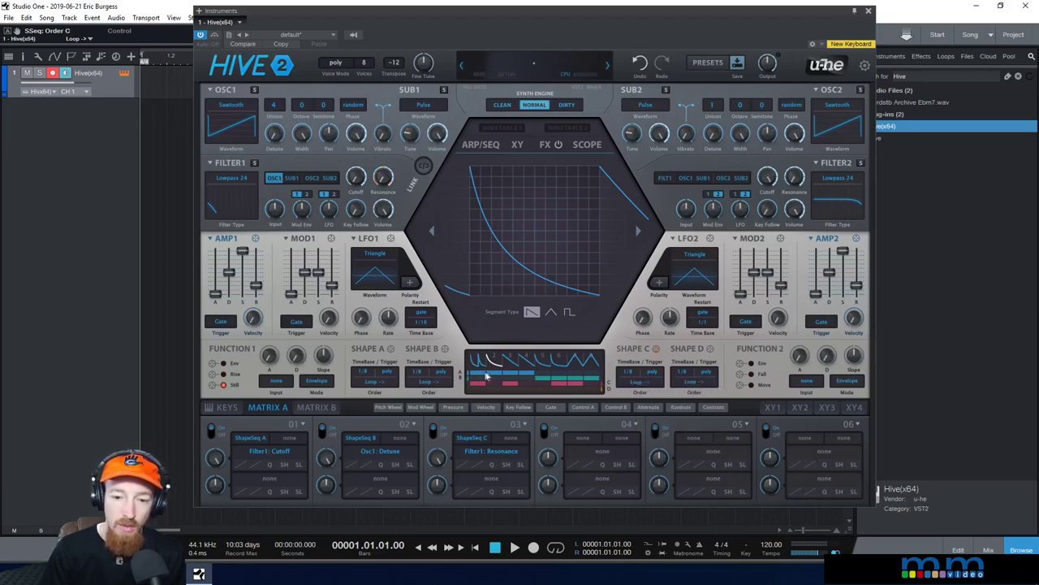
click(630, 384)
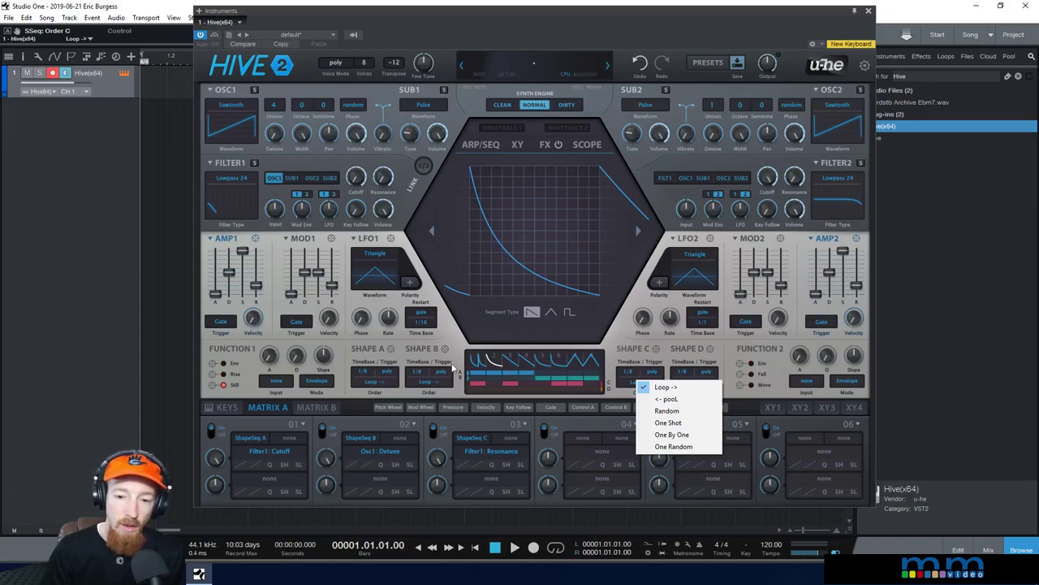
click(689, 414)
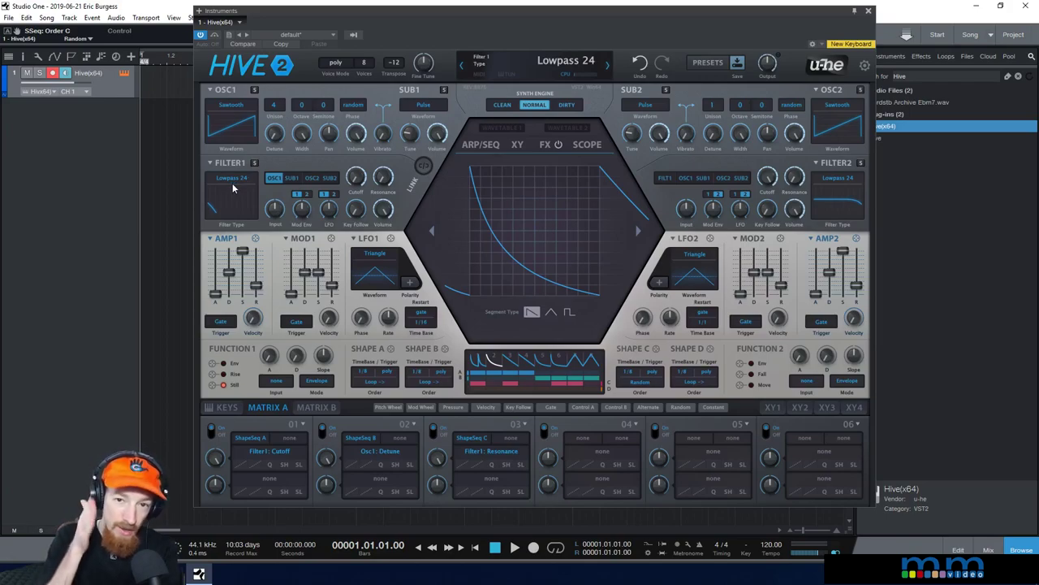
Set Shape A's trigger mode to single, and view its playback order options without changing the order
click(390, 372)
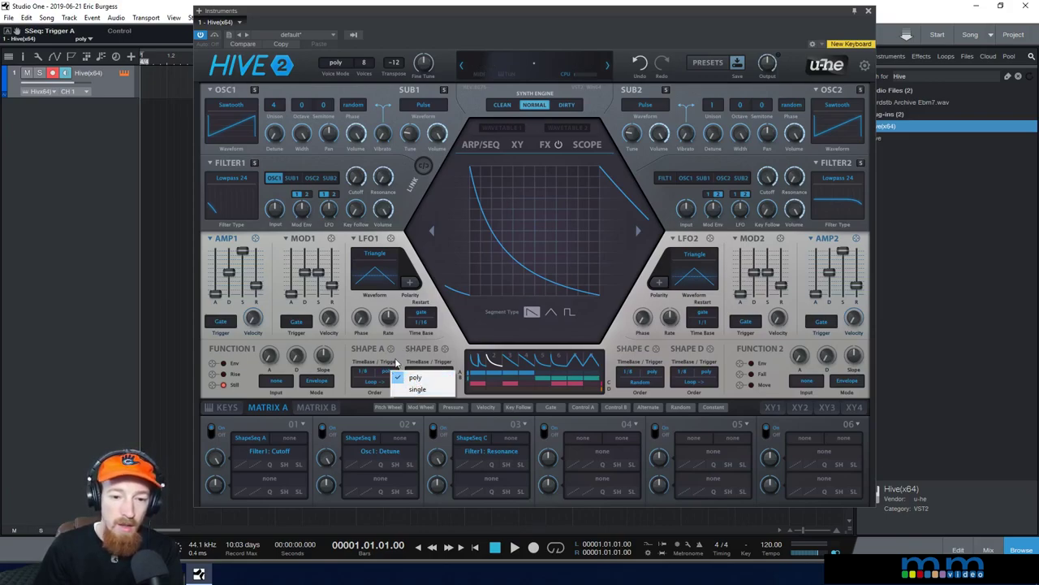
click(398, 366)
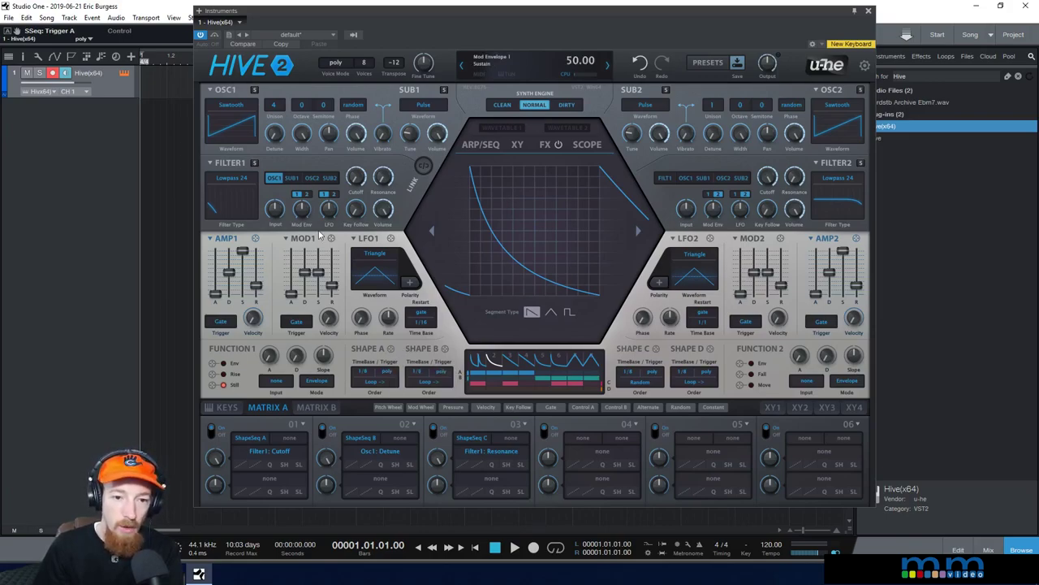
click(390, 375)
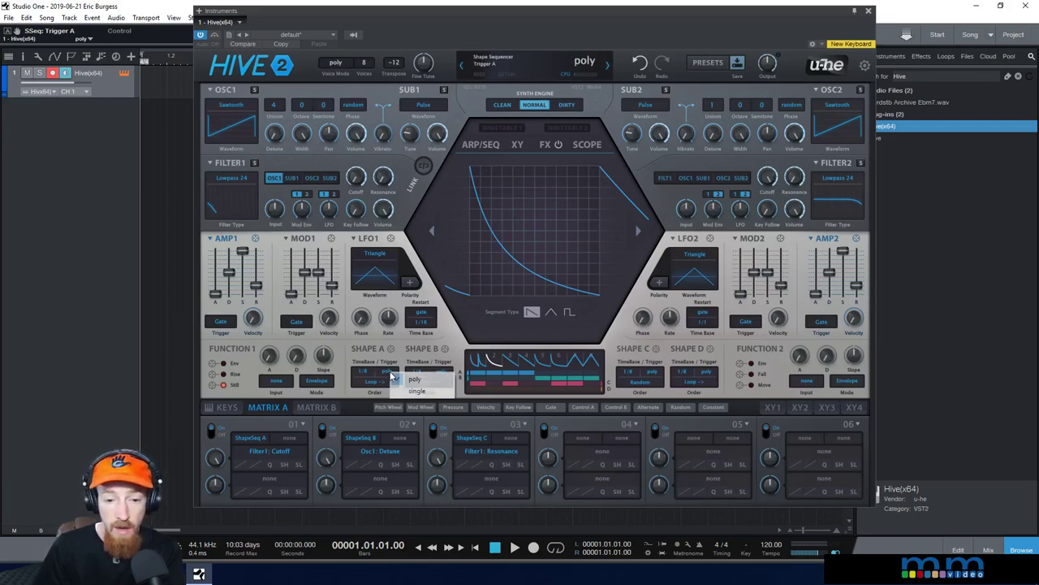
click(407, 389)
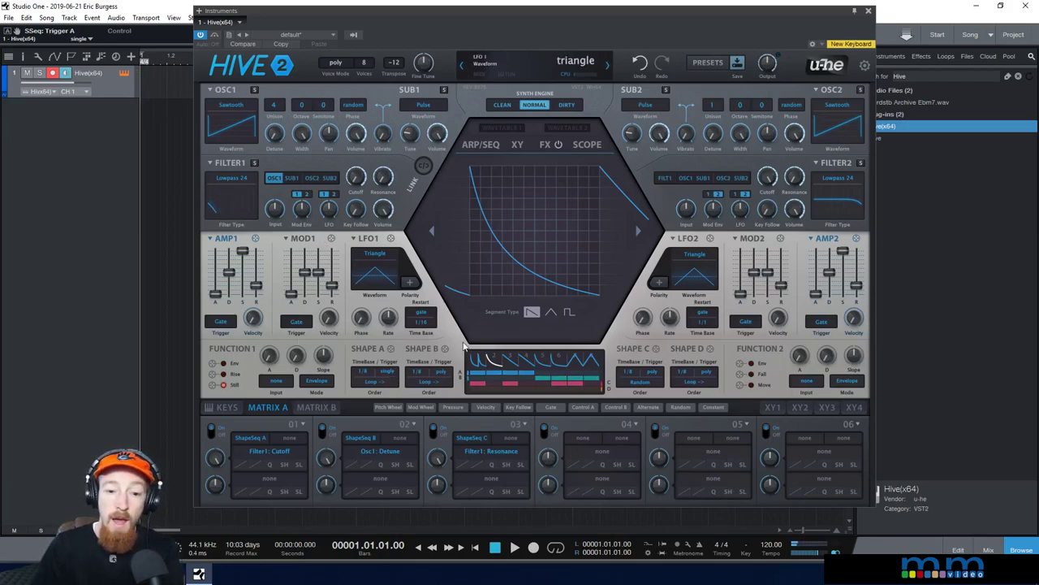
click(387, 372)
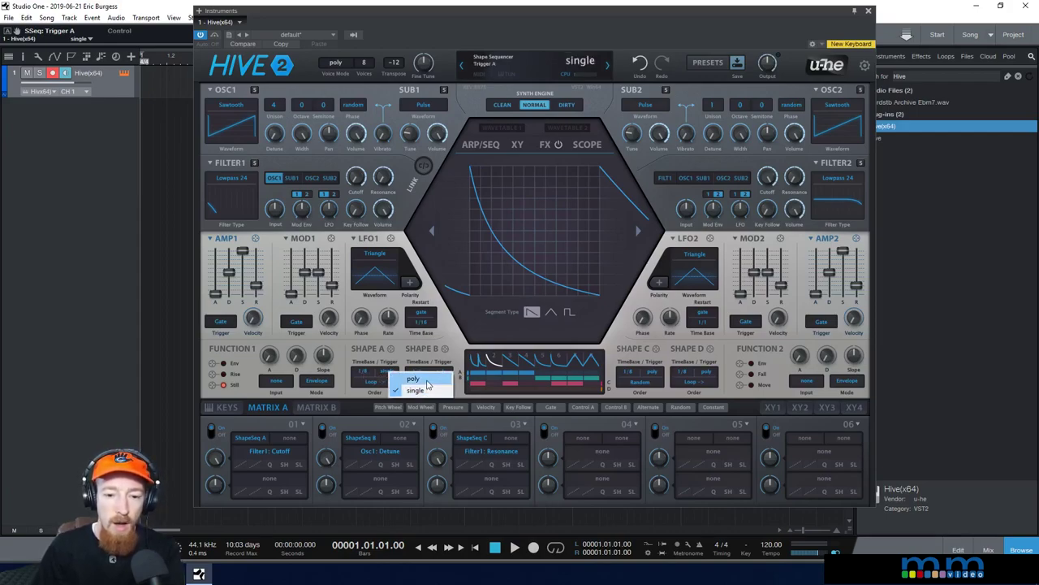
click(413, 378)
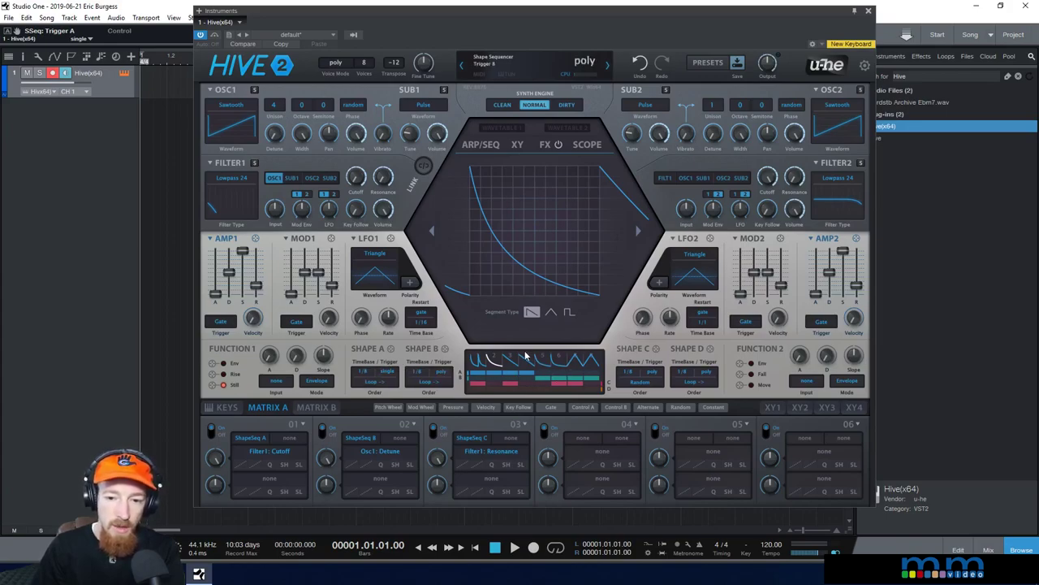
click(376, 393)
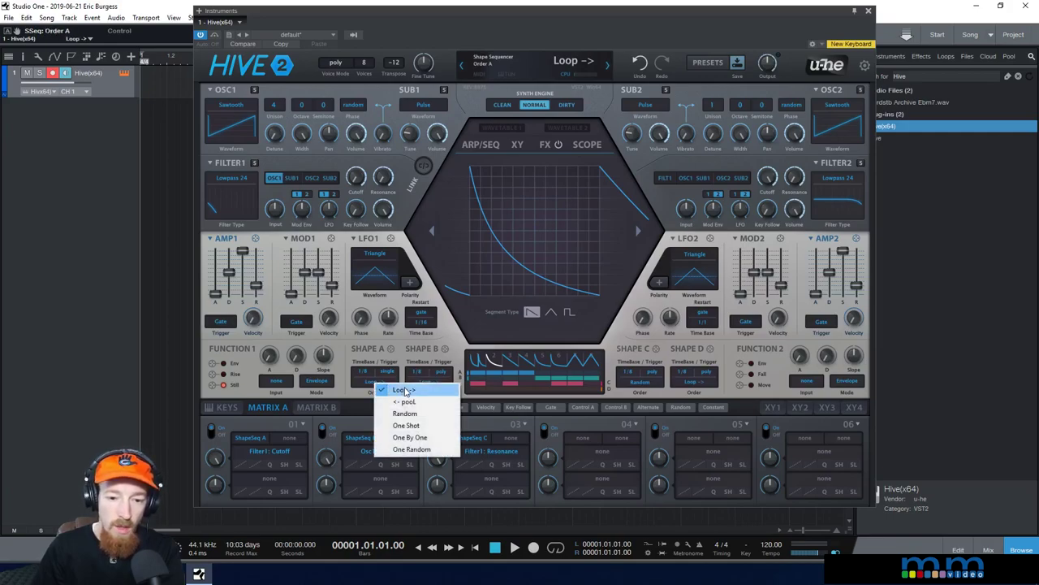
click(435, 363)
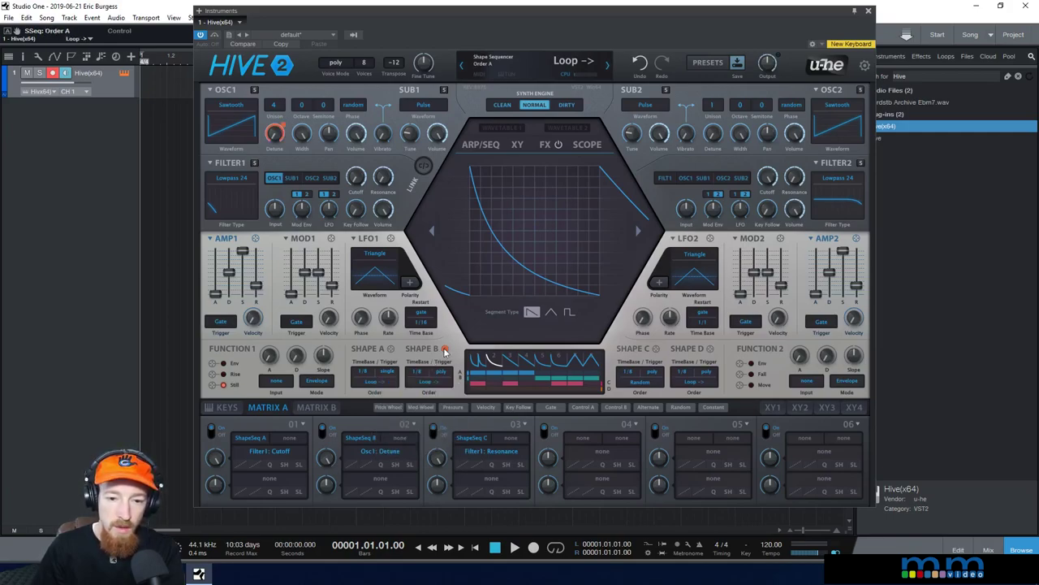
Remove the Shape Sequencer B modulation from Oscillator 1 detune and the Shape C modulation from Filter 1 resonance
right_click(274, 133)
mouse_move(325, 155)
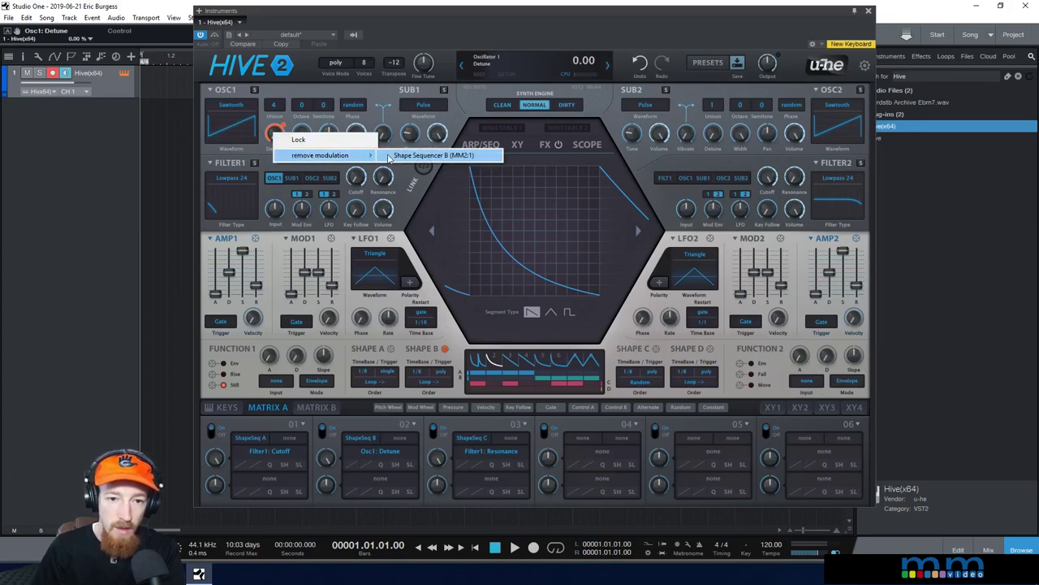
click(423, 155)
right_click(382, 176)
right_click(382, 177)
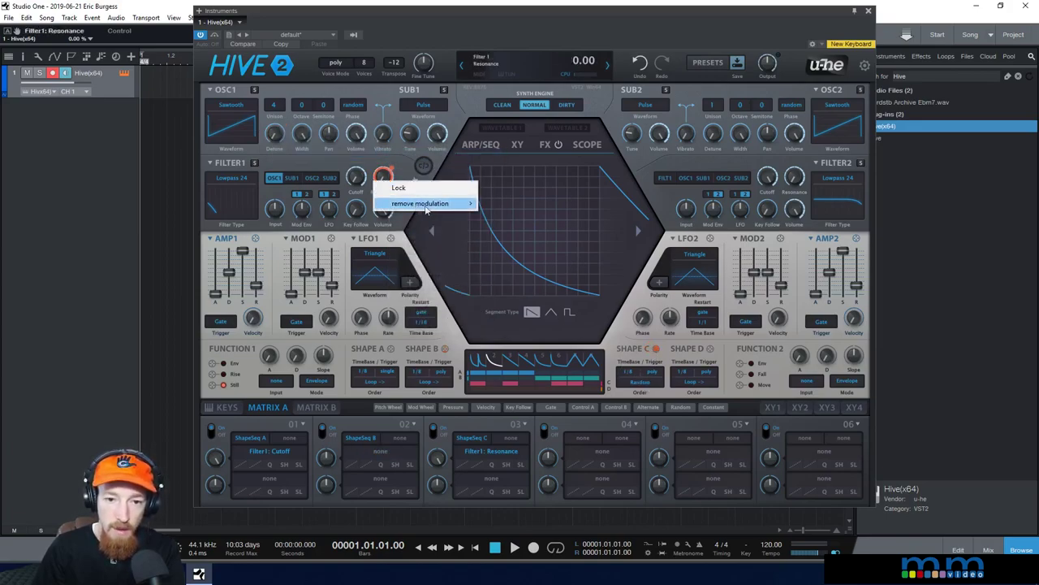
mouse_move(443, 203)
click(528, 204)
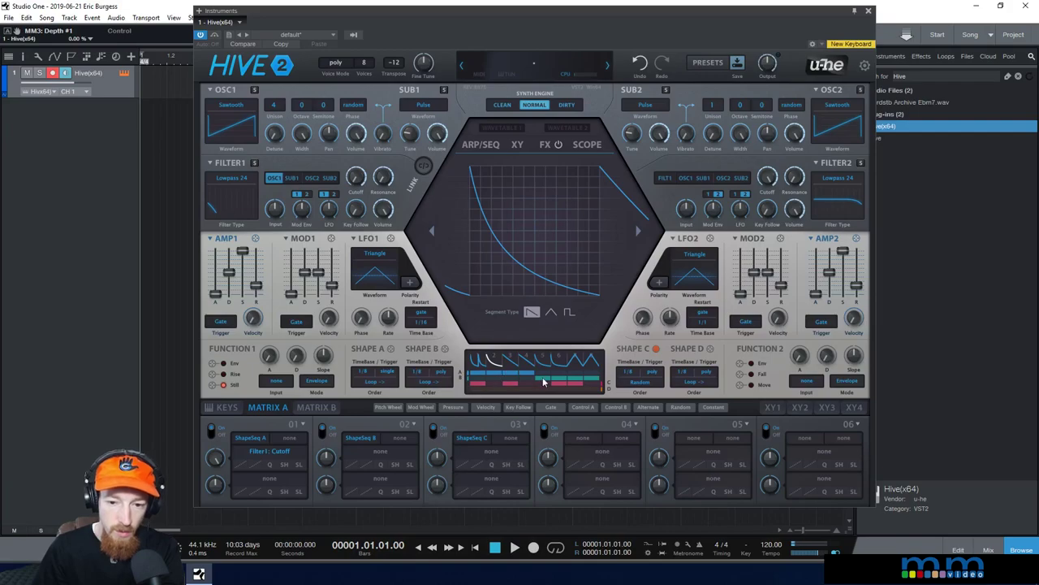
Try the playback orders <- pooL, Random, One Shot and One By One in turn for Shape A
click(375, 387)
click(383, 401)
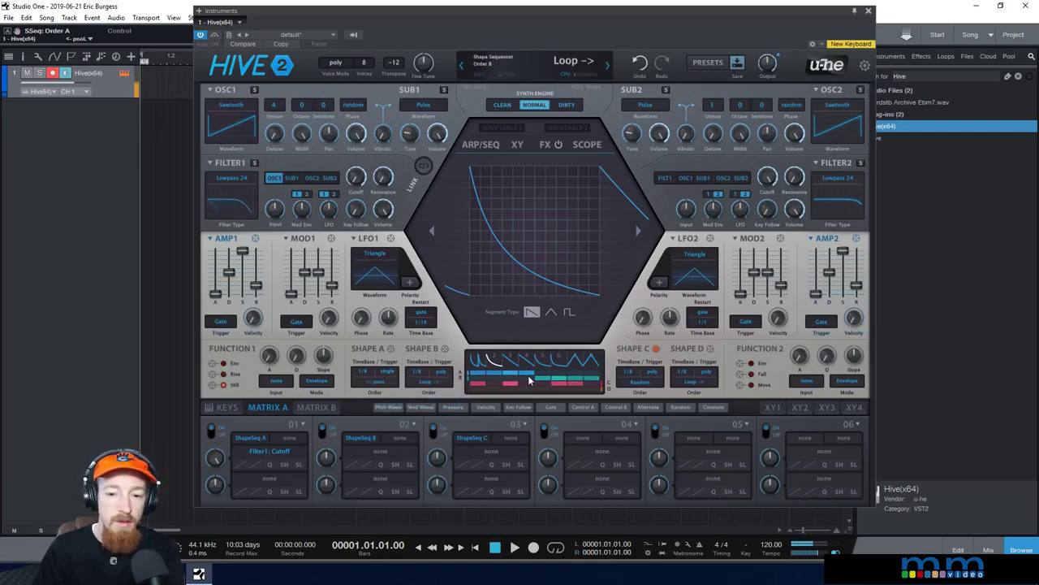
click(387, 381)
click(410, 411)
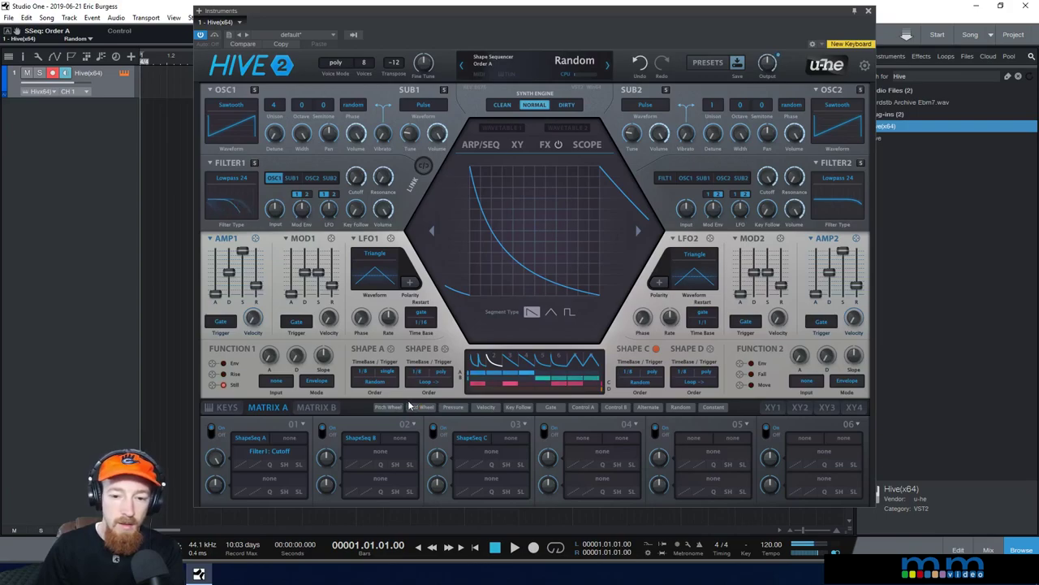
click(382, 382)
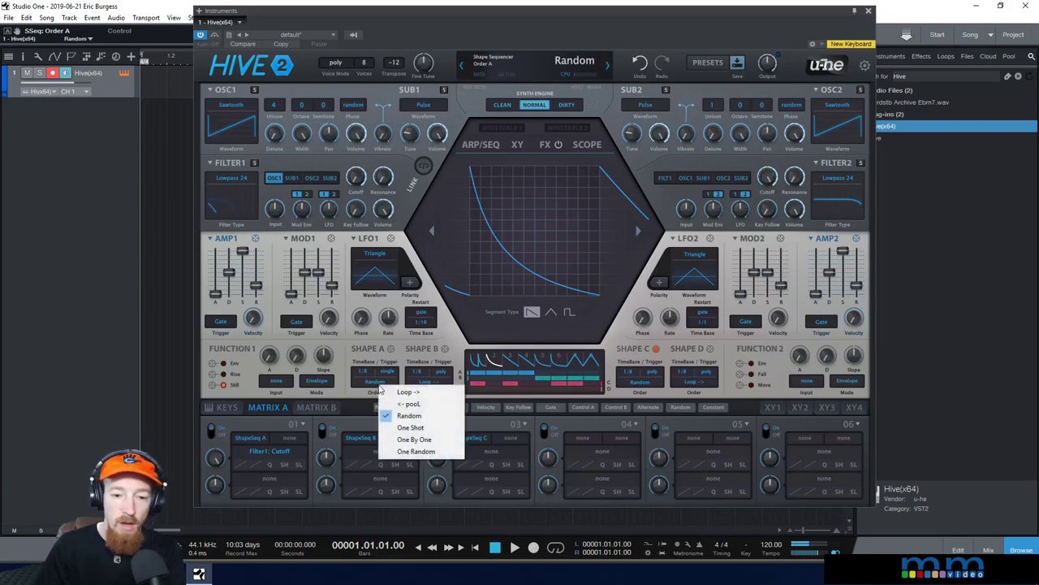
click(410, 427)
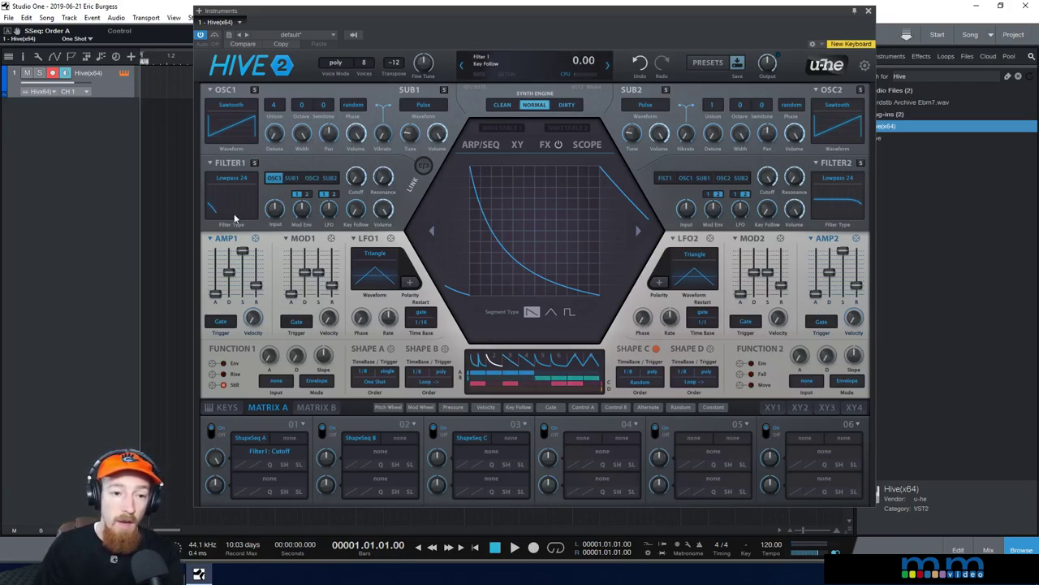
click(375, 381)
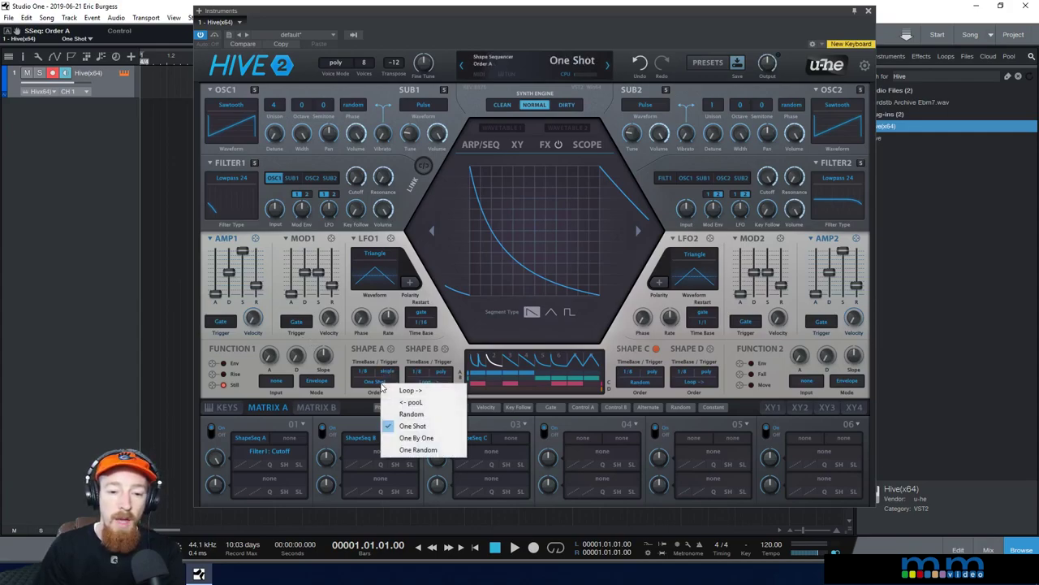
click(429, 437)
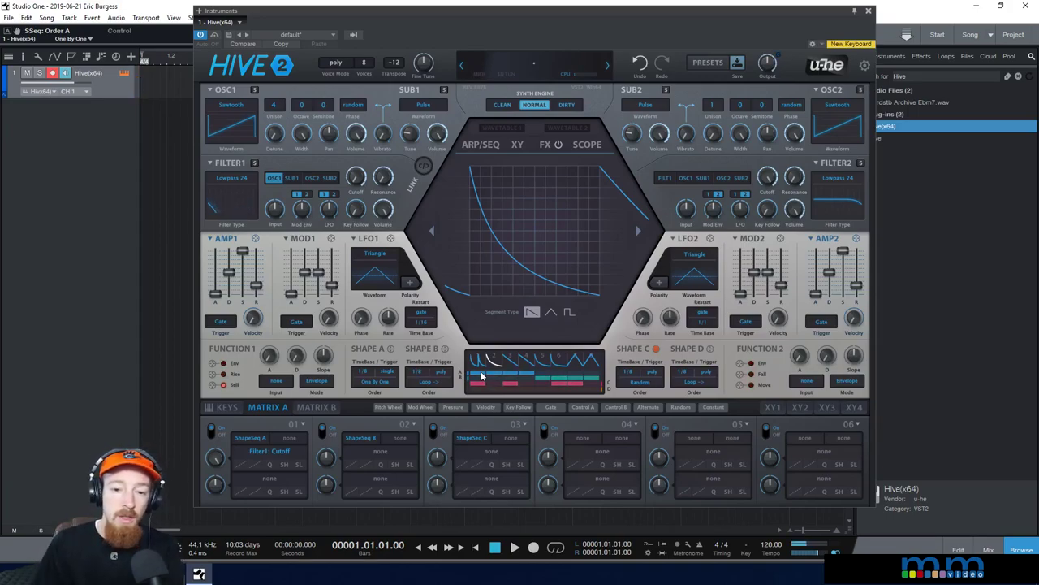
Switch Shape A's trigger mode between poly and single, ending on poly
click(439, 371)
click(411, 389)
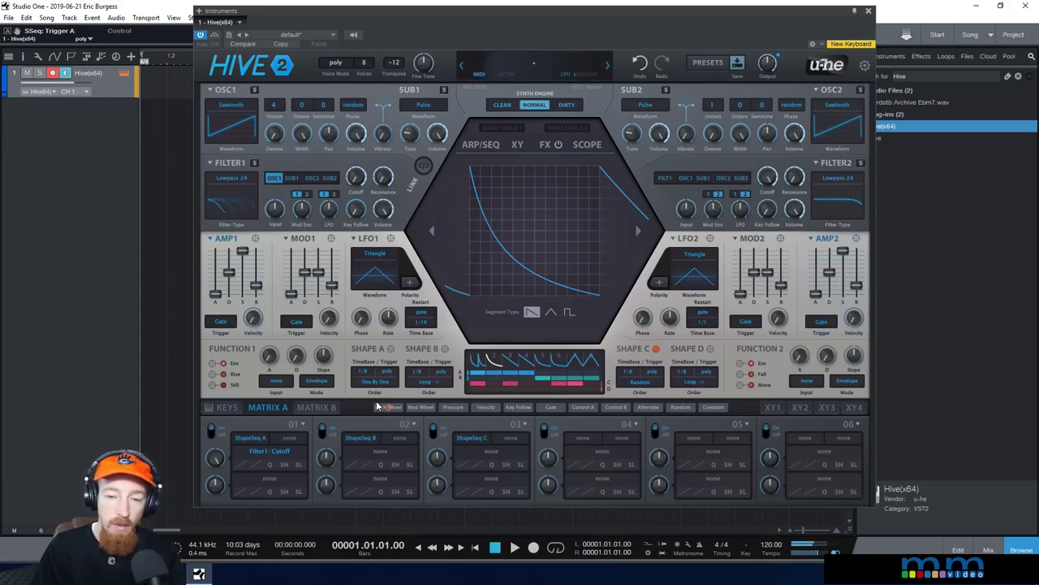
click(386, 371)
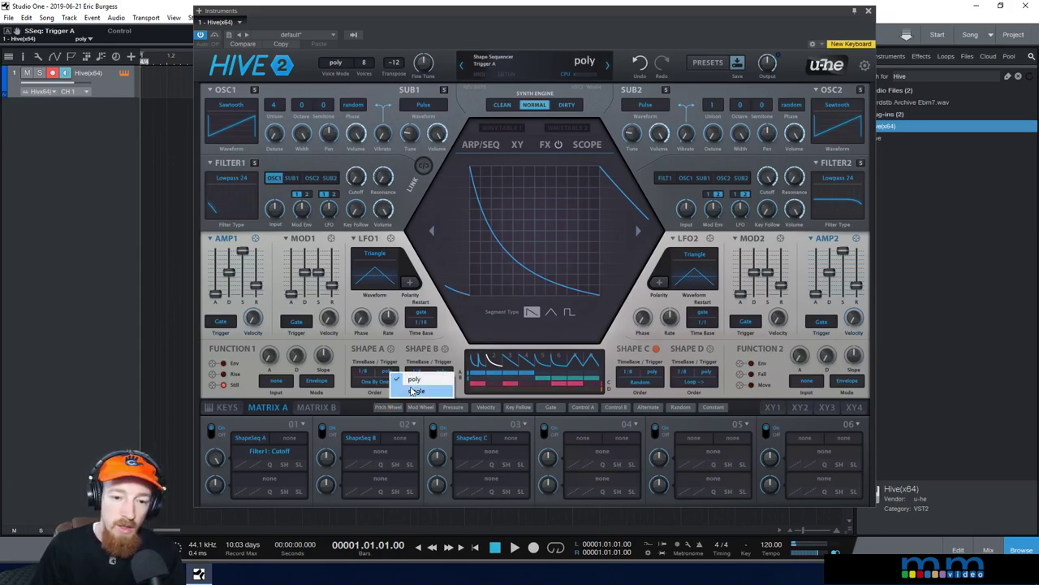
click(414, 391)
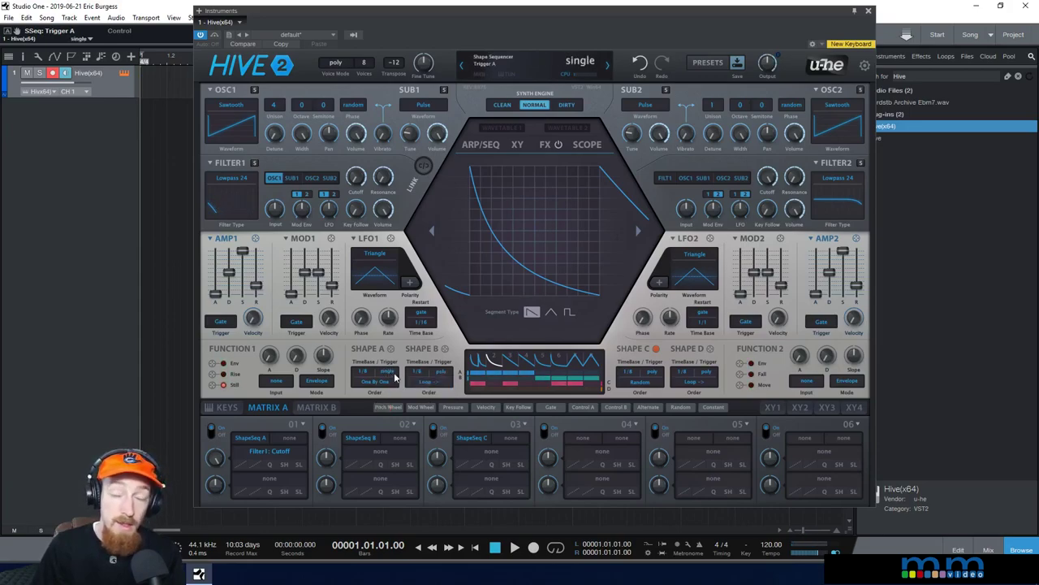
click(395, 376)
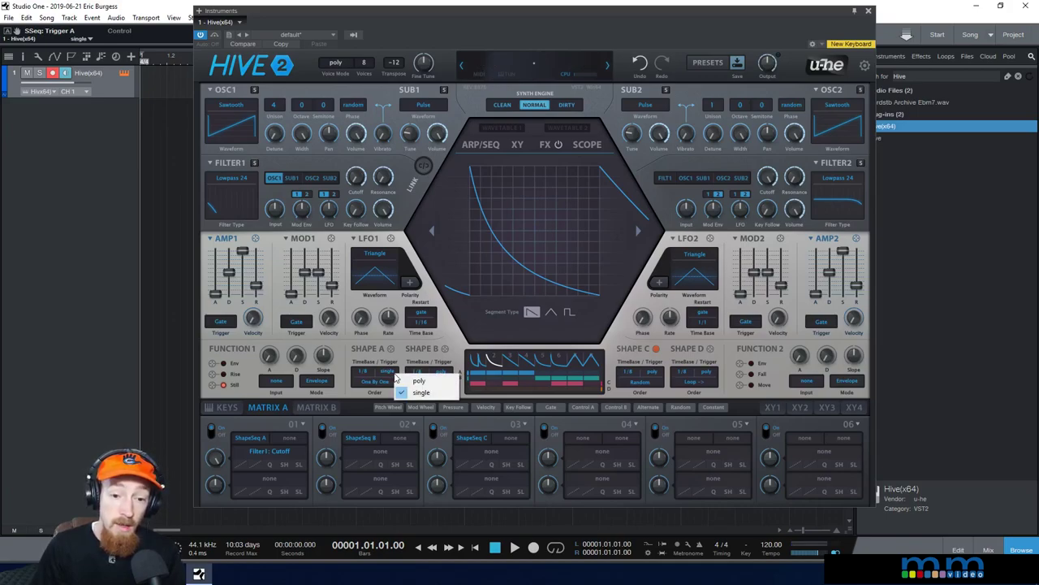
click(418, 380)
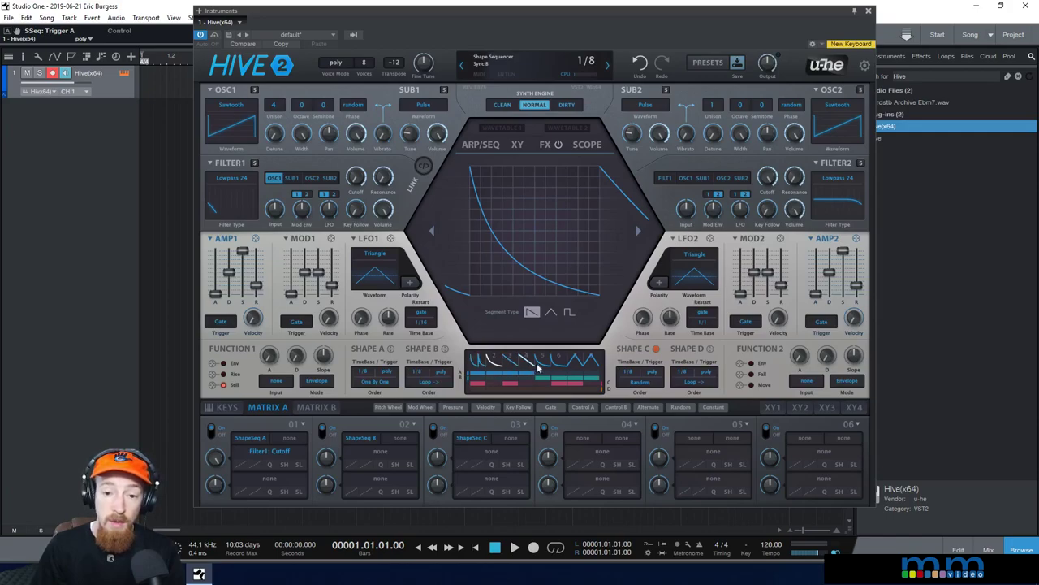
Try the One Random playback order for Shape A before returning its order to Loop ->
click(392, 380)
click(443, 452)
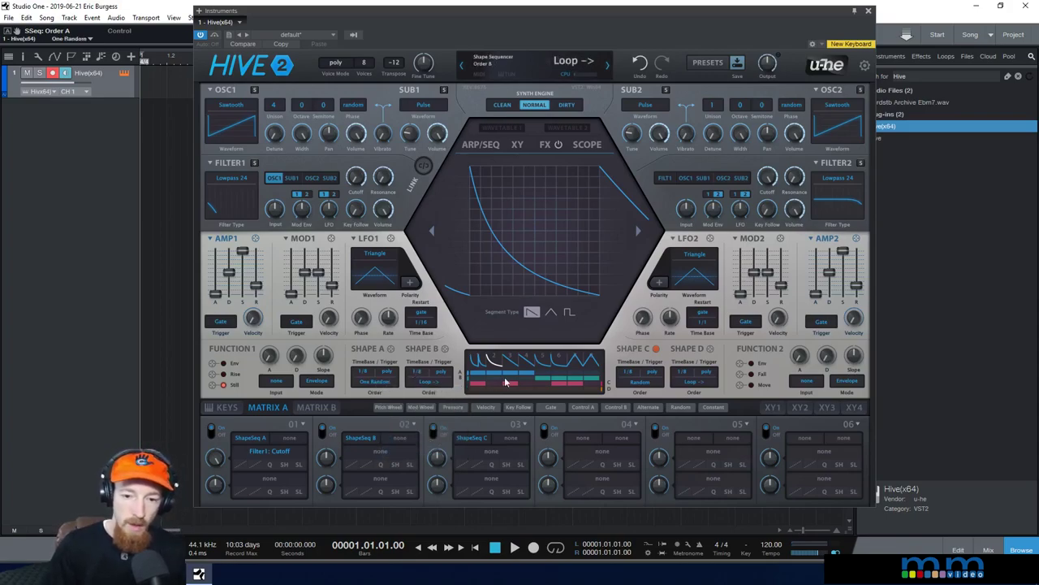
click(394, 381)
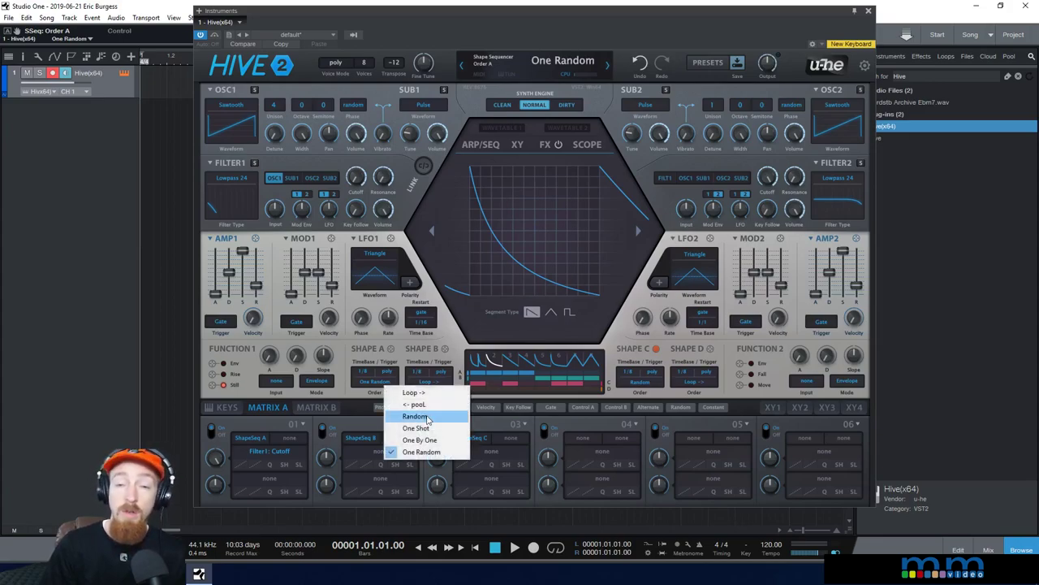
click(357, 401)
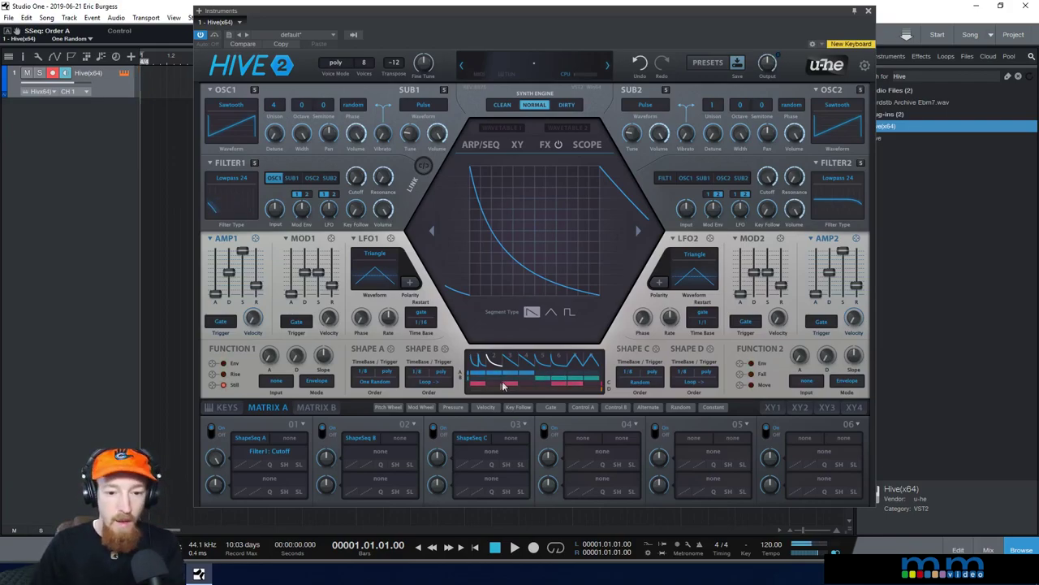
click(372, 382)
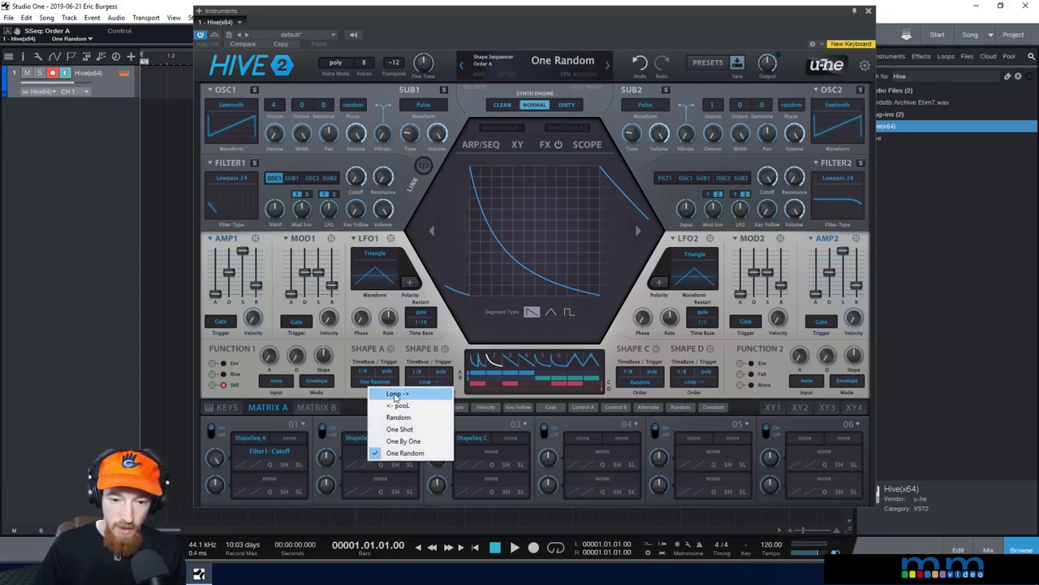
click(396, 395)
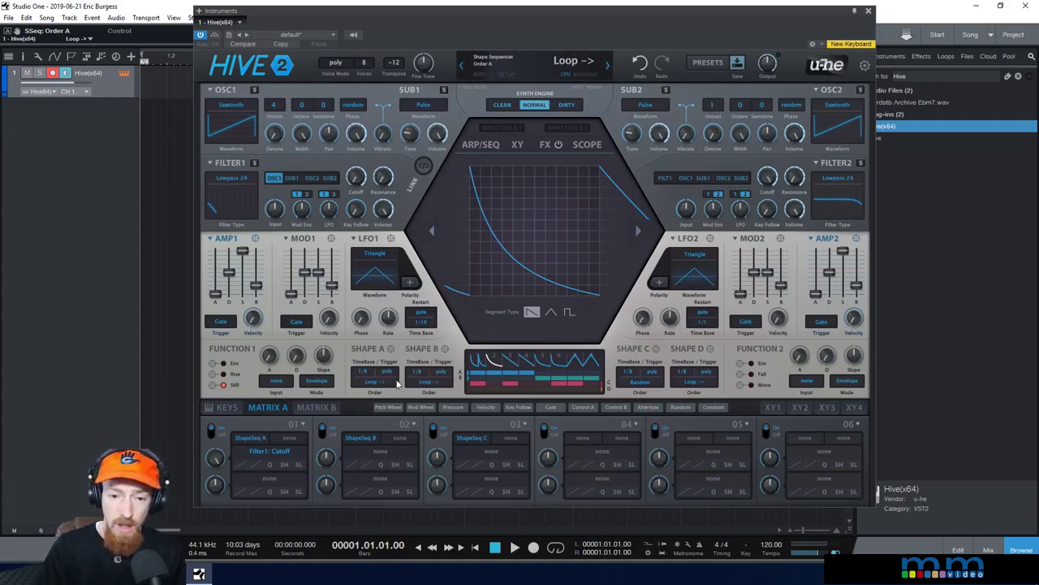
Examine the Shape Sequencer destinations available as the first target of matrix slot 1
click(272, 460)
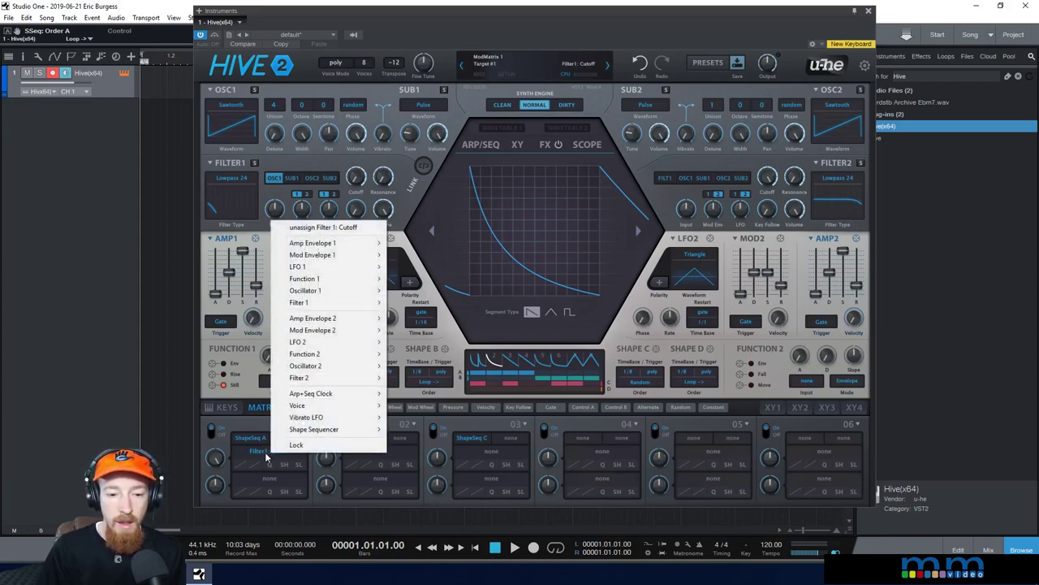
mouse_move(295, 432)
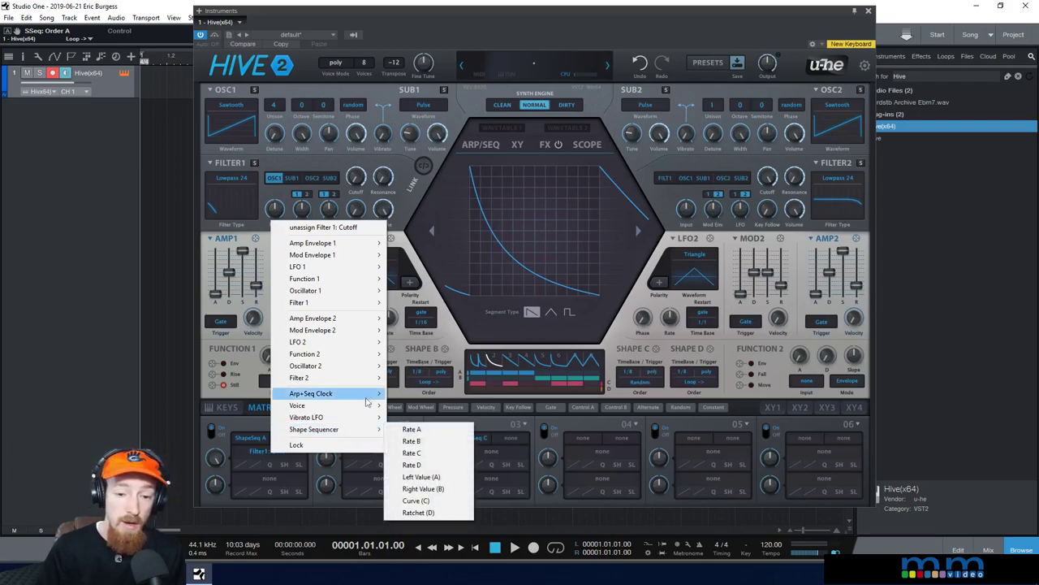
click(412, 441)
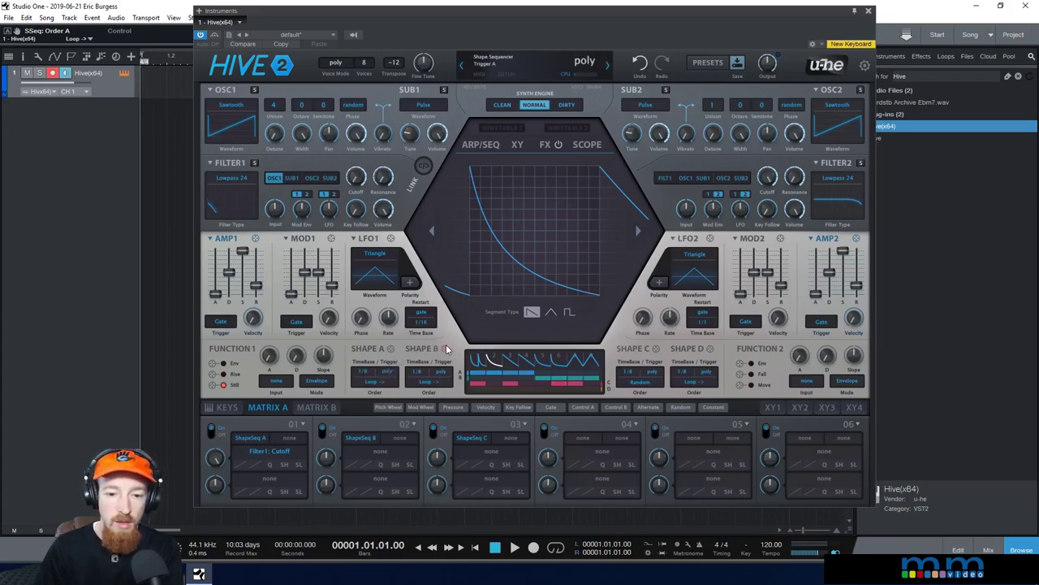
Restrict Shape B to segment 6, clear Shape C's segments, and make segment 6 a flat square at full level
mouse_move(479, 388)
mouse_down()
mouse_move(578, 388)
mouse_move(569, 384)
mouse_up()
click(559, 361)
click(569, 311)
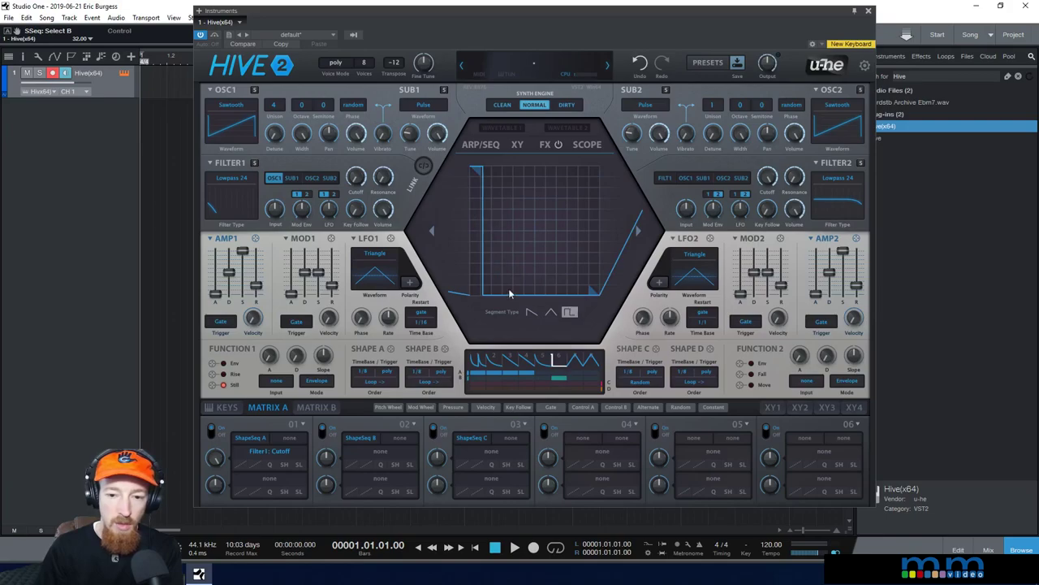
drag(596, 296, 593, 170)
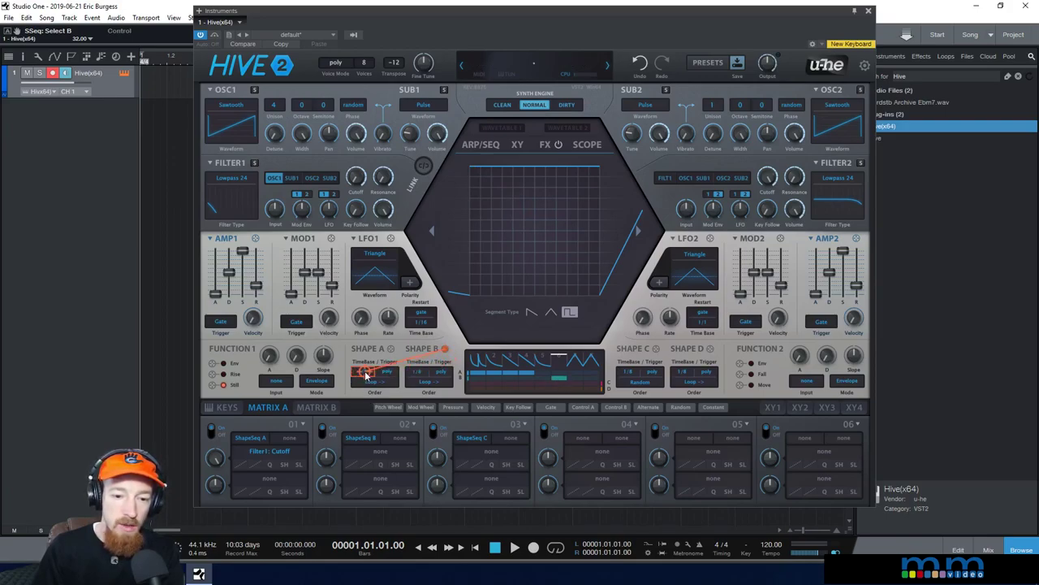
Assign Shape B to Shape A's rate and try its modulation depth up to 100 before setting it to 0
drag(365, 373, 366, 373)
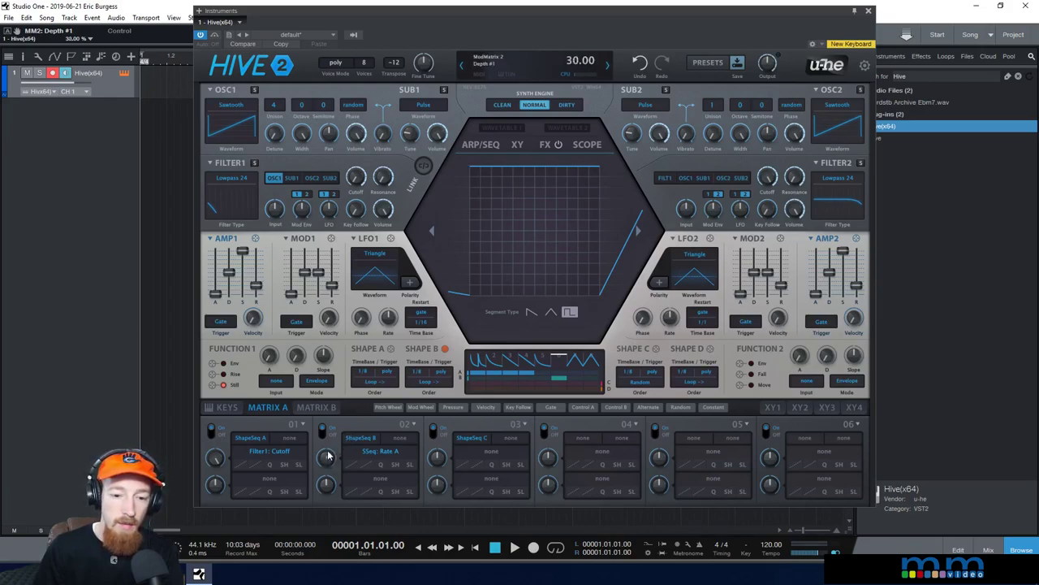
drag(328, 437, 337, 420)
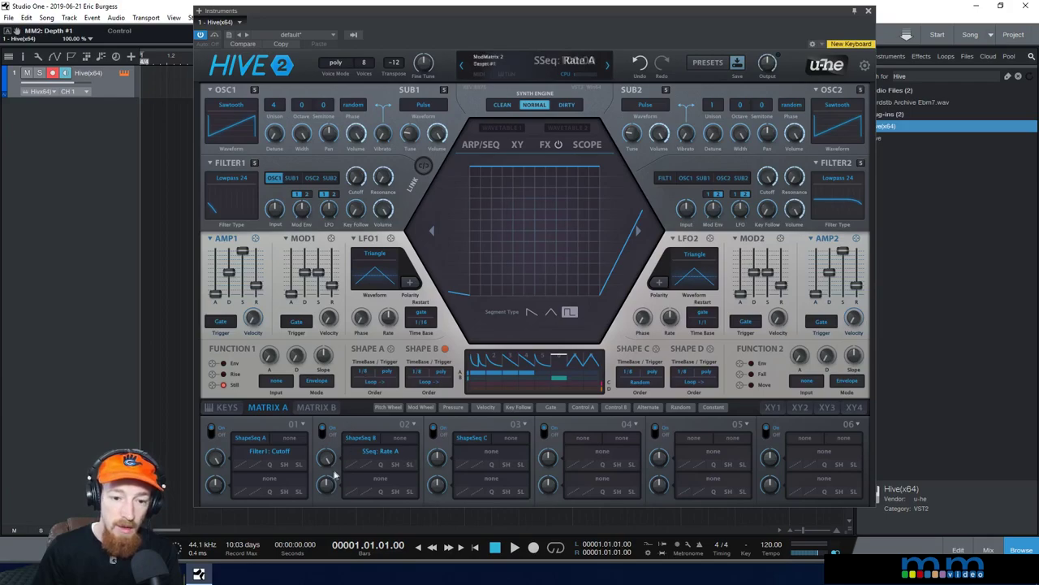
drag(325, 460, 329, 488)
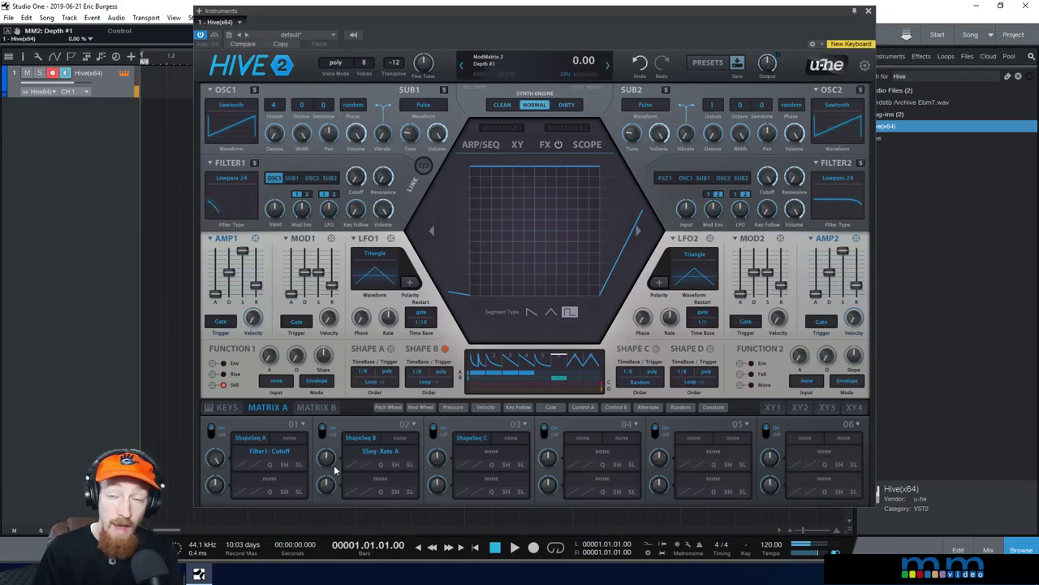
Lower both ends of segment 6 to a flat level near the middle and set Shape A's trigger mode to single
drag(476, 173, 473, 222)
drag(594, 170, 587, 234)
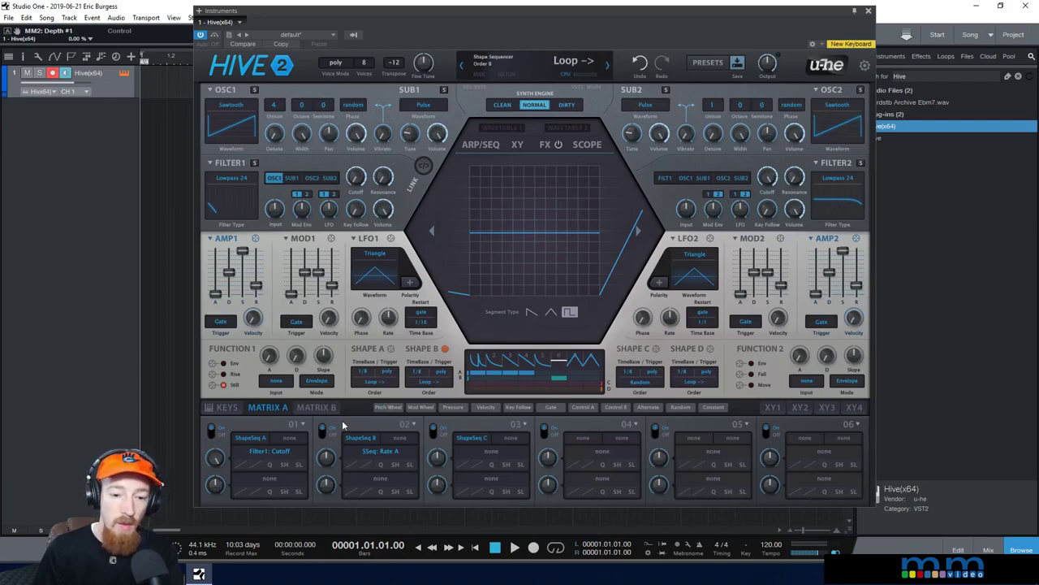
click(375, 381)
click(368, 391)
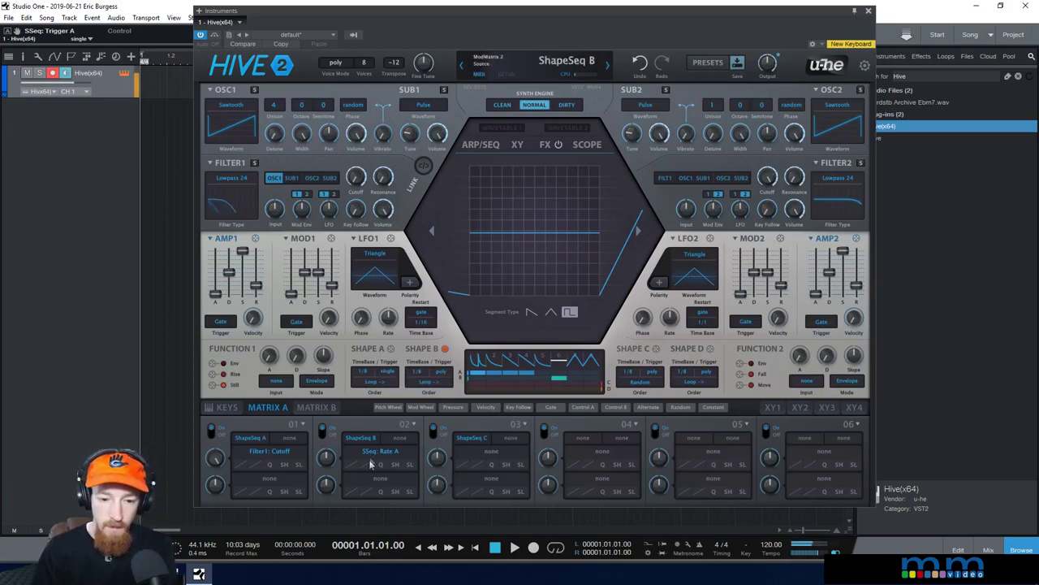
Try small to moderate Shape B depths on Shape A's rate with segment 6 lowered to a flat level about one fifth up
mouse_move(326, 457)
mouse_down()
mouse_move(336, 461)
mouse_move(327, 454)
mouse_up()
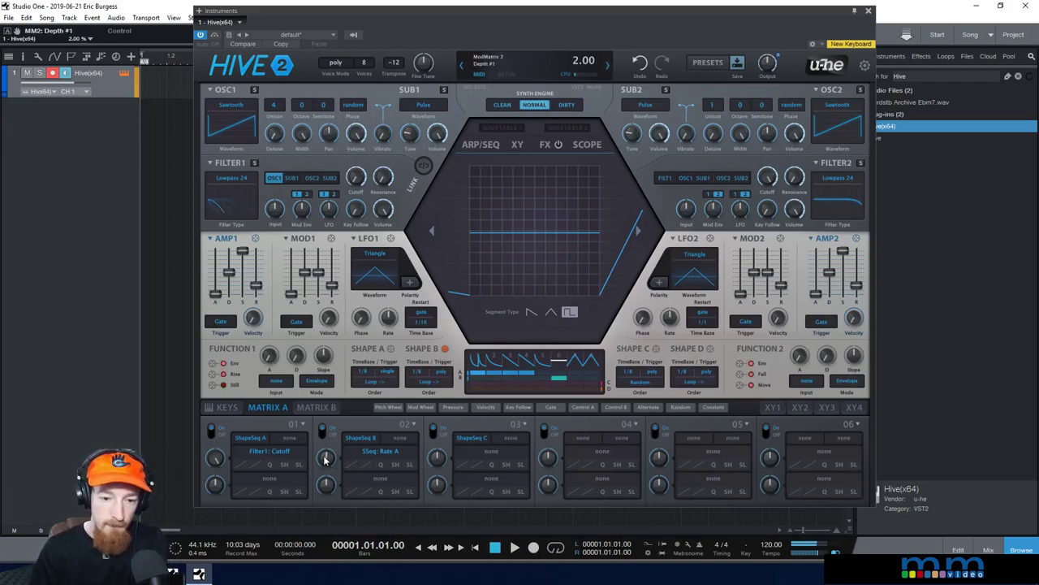
mouse_move(327, 457)
mouse_down()
mouse_move(333, 437)
mouse_move(332, 463)
mouse_up()
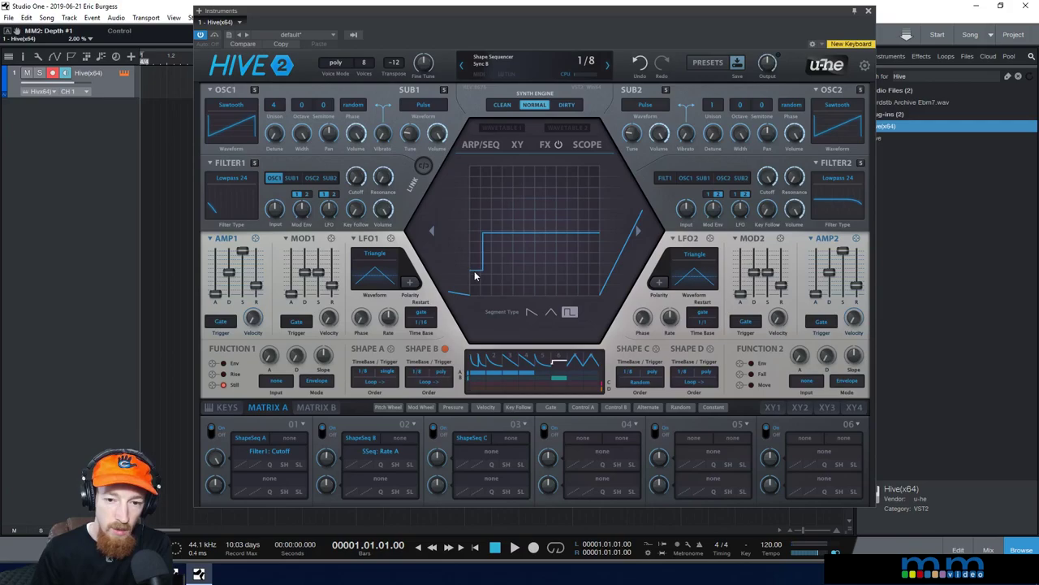
drag(591, 234, 592, 270)
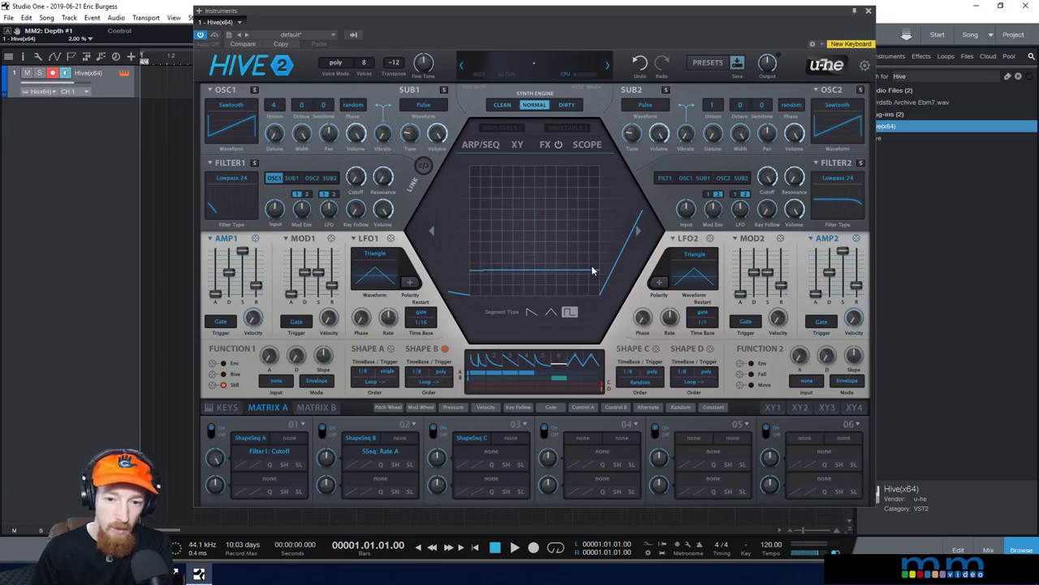
drag(335, 466, 334, 457)
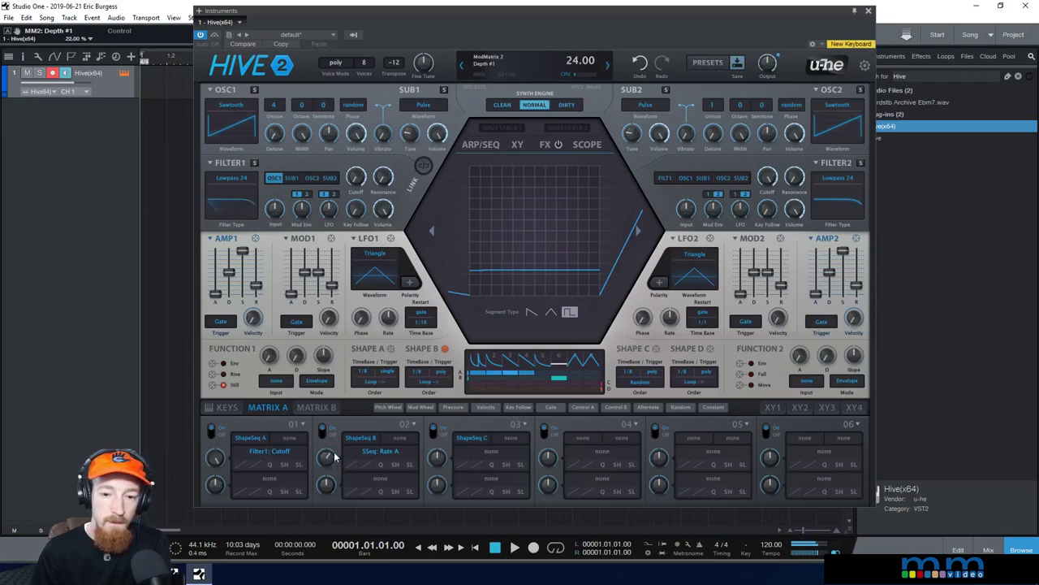
Remove the ratchet division from segment 1 and soften the decay curves of segments 1 and 2
click(479, 362)
double_click(536, 251)
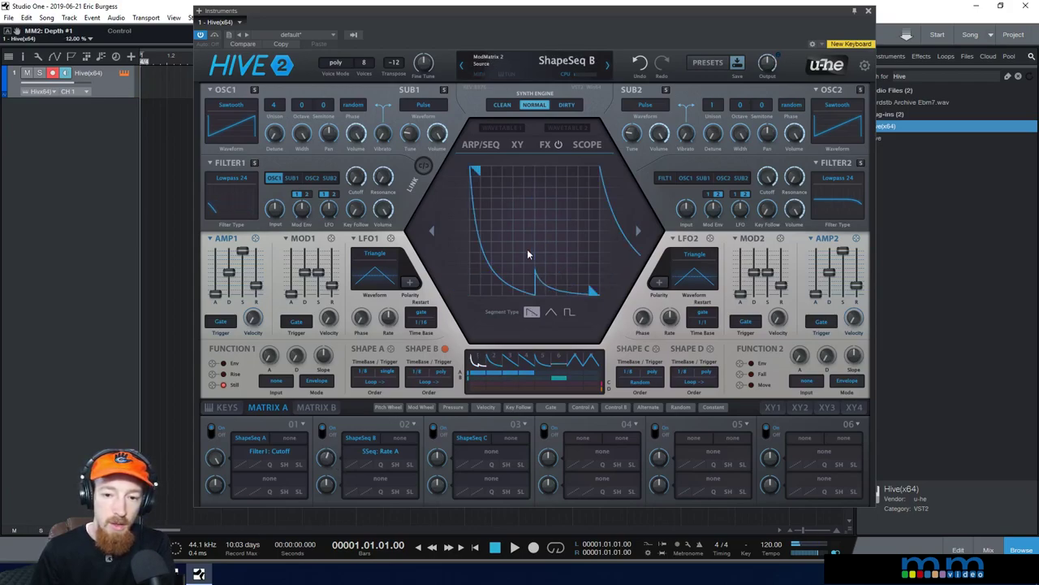
drag(522, 280, 532, 243)
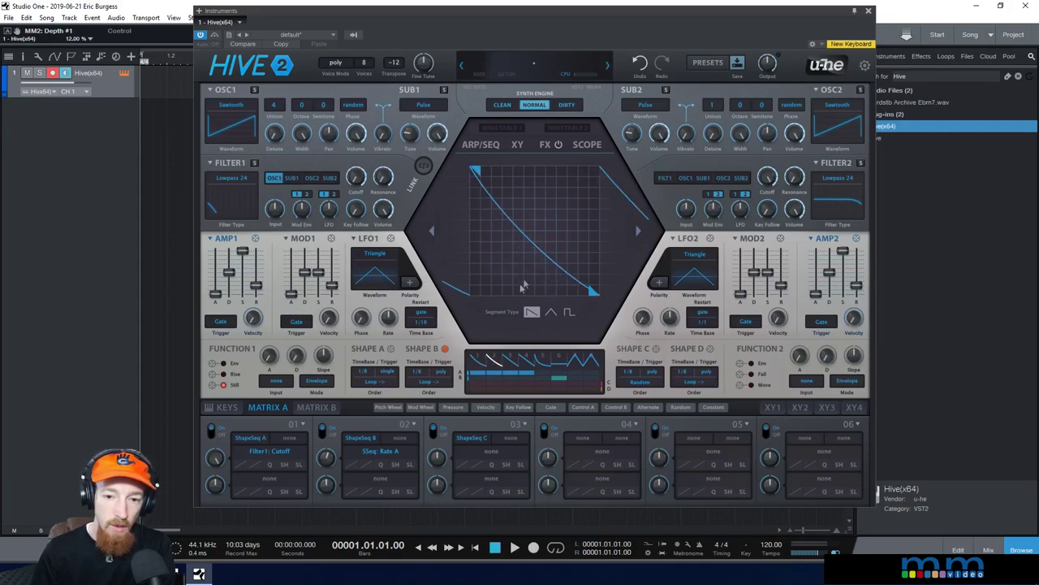
Watch the output in the oscilloscope while varying Shape B's depth on Shape A's rate around 12
click(584, 146)
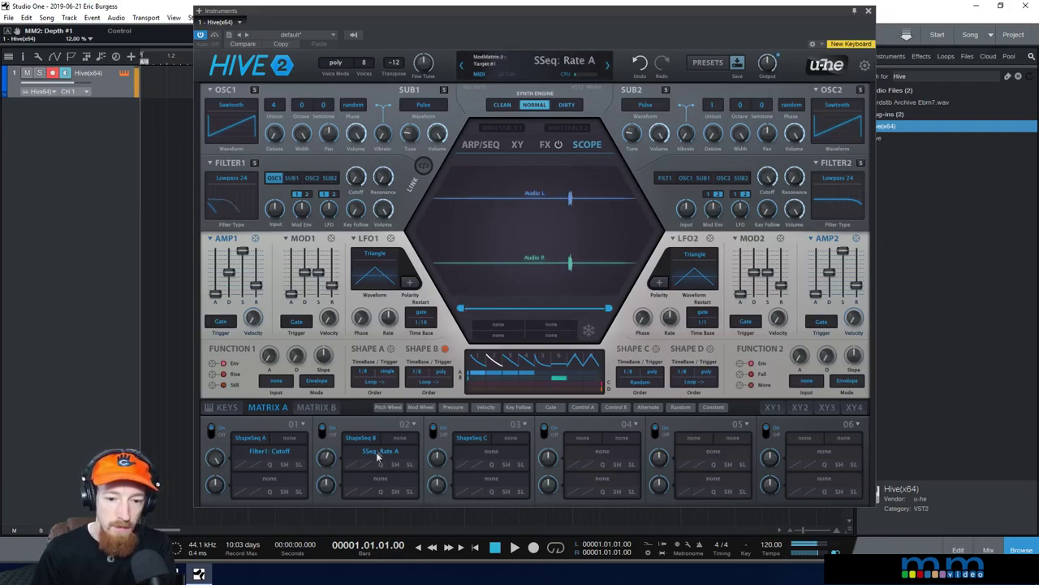
mouse_move(326, 456)
mouse_down()
mouse_move(336, 435)
mouse_move(339, 456)
mouse_up()
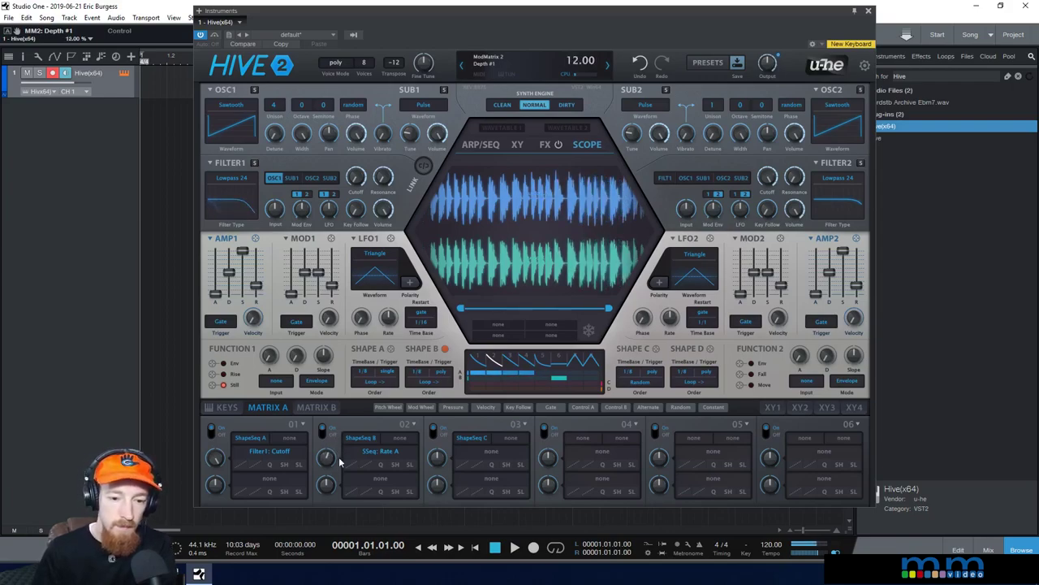
Raise both ends of segment 6 to a flat level slightly above the middle and set matrix slot 2's depth to 0
click(558, 369)
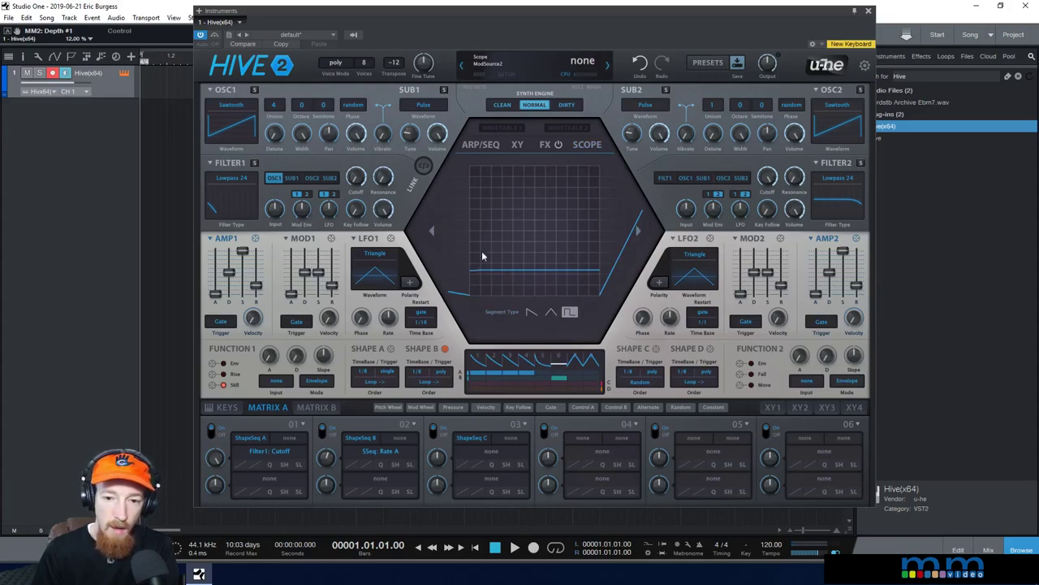
drag(474, 271, 475, 220)
drag(595, 269, 592, 217)
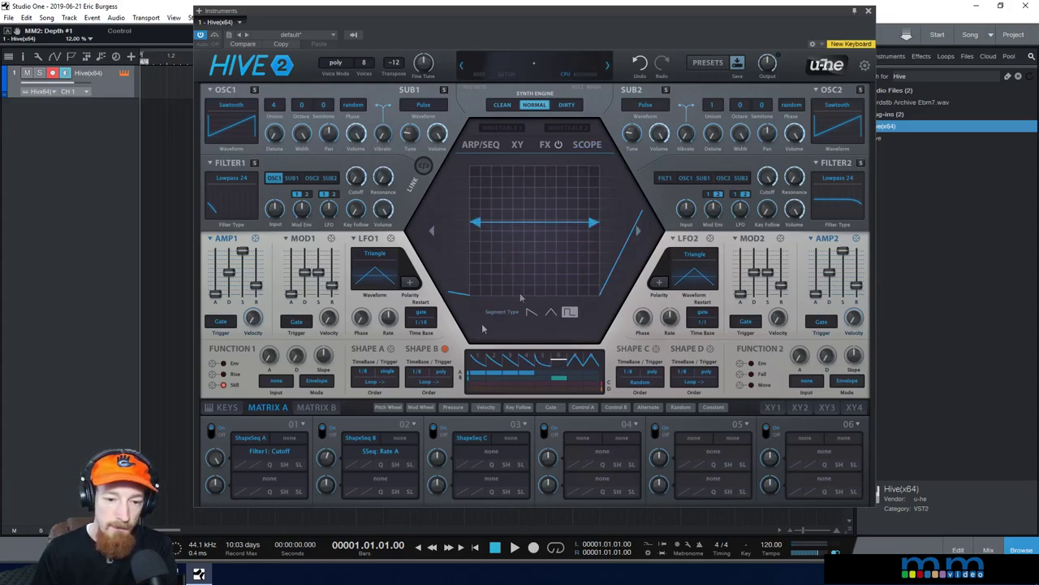
drag(332, 466, 331, 495)
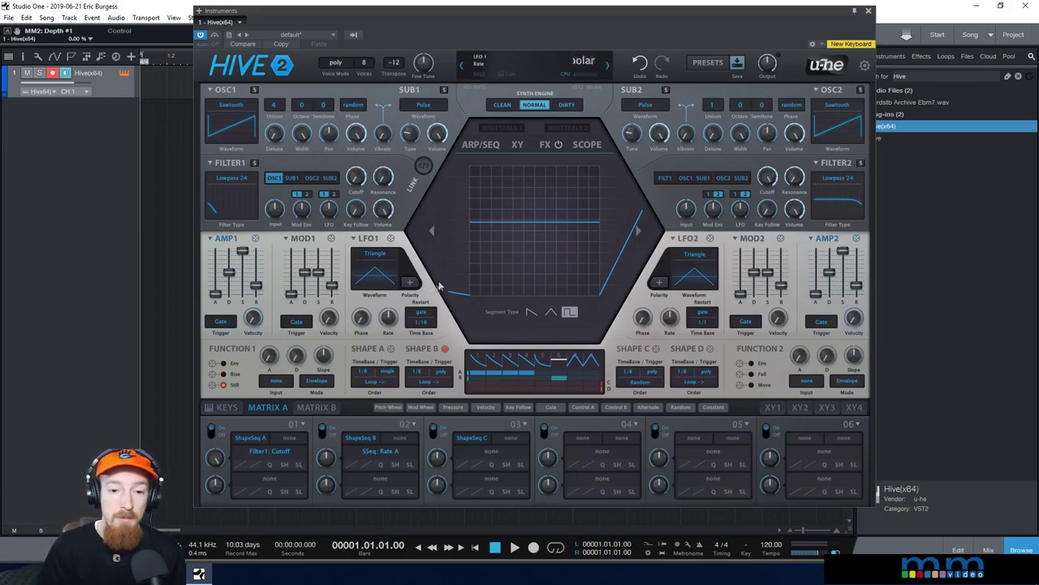
Assign LFO 1 to modulate matrix slot 2's depth and set LFO 1's rate to -5
drag(389, 249, 337, 456)
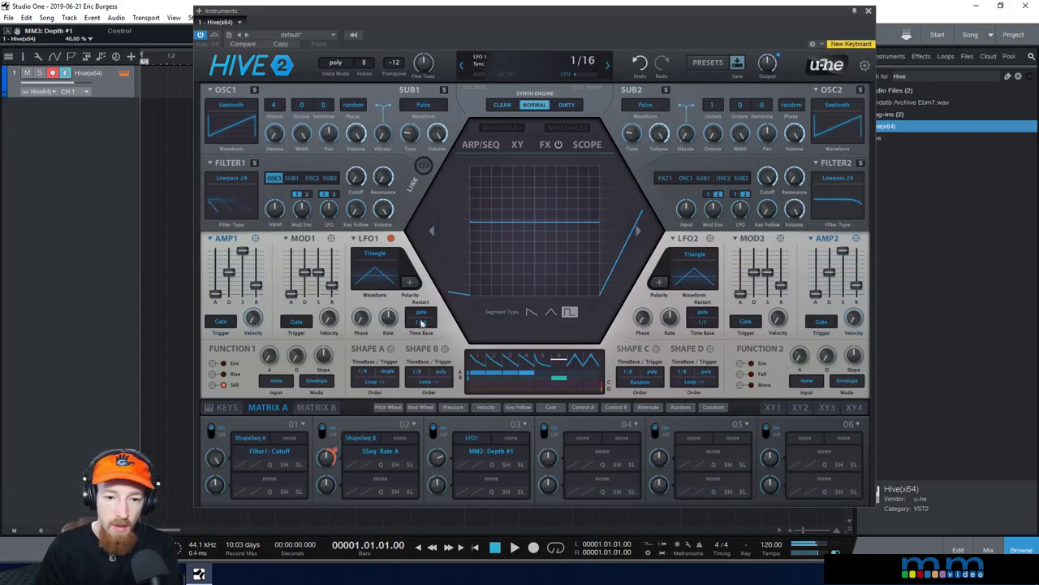
scroll(388, 349, down, 1)
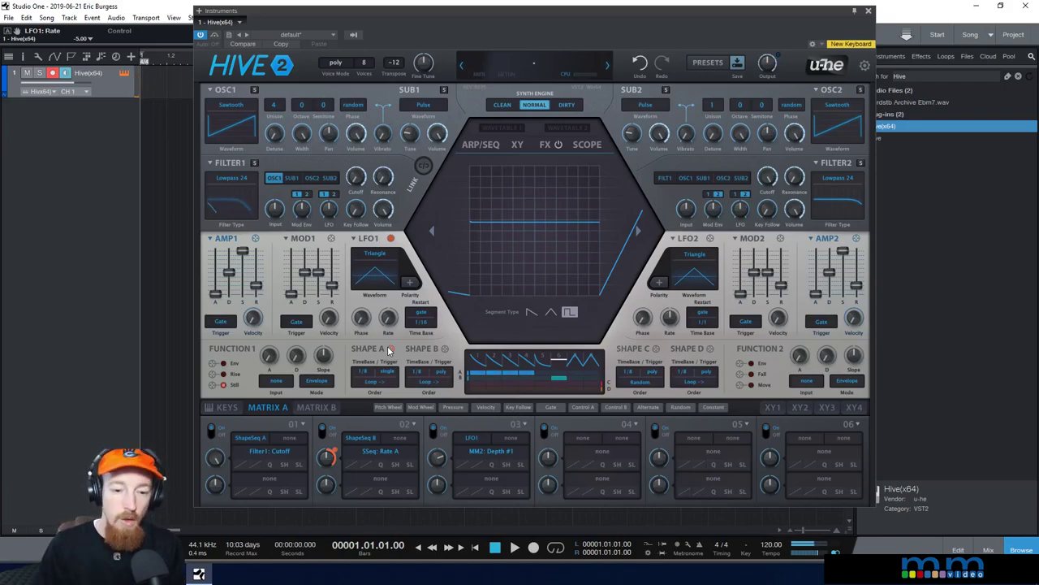
Remove the LFO 1 modulation from matrix slot 2's depth, clear that slot's source, and view its Shape Sequencer targets
right_click(323, 460)
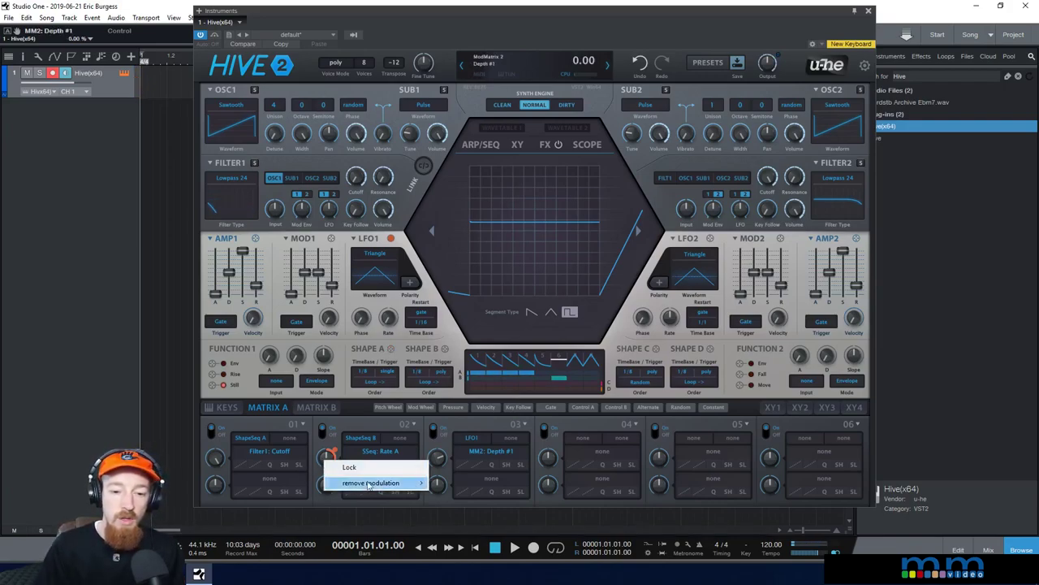
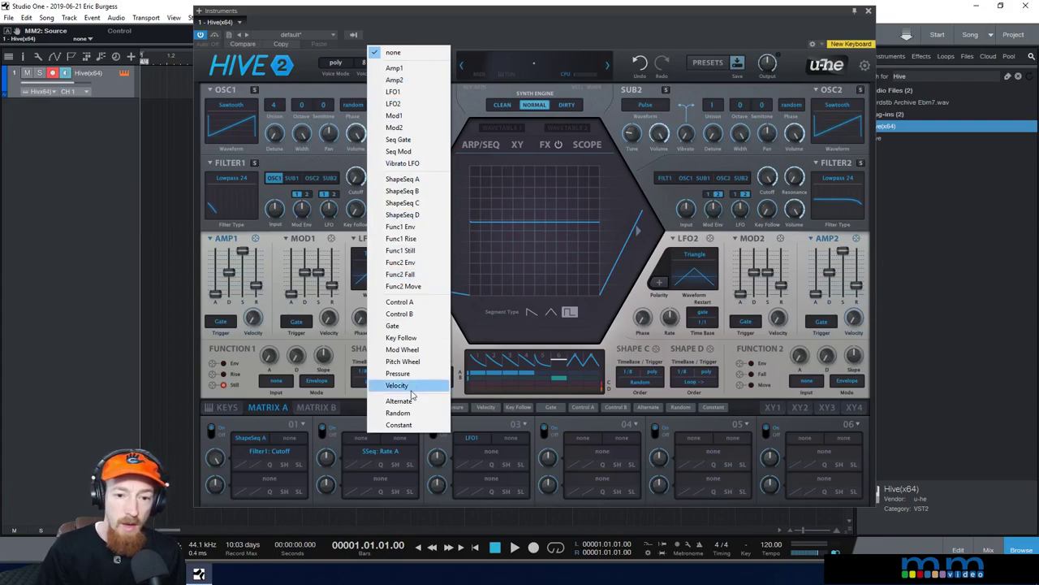
click(357, 468)
click(368, 455)
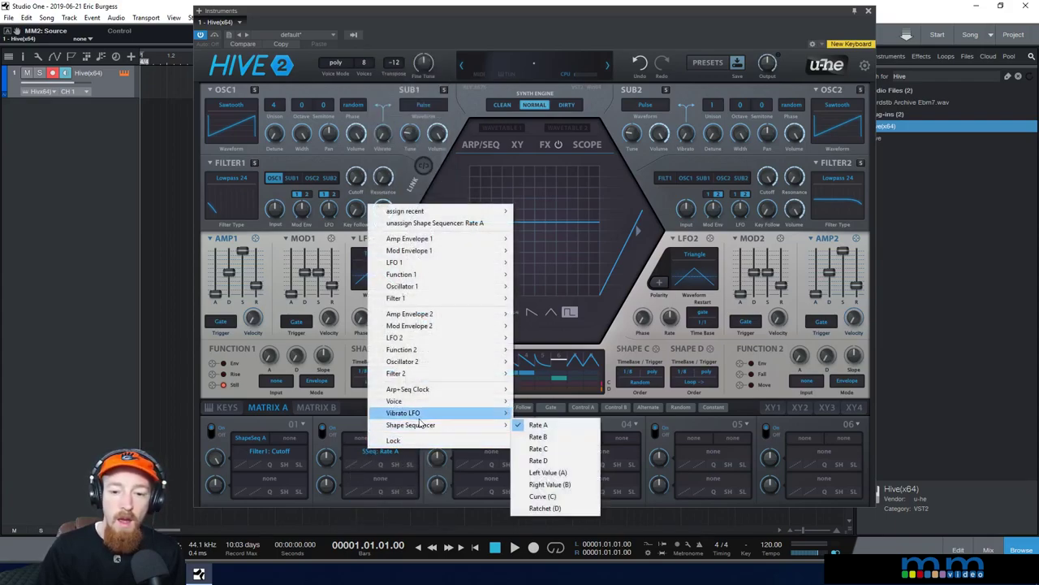
click(360, 426)
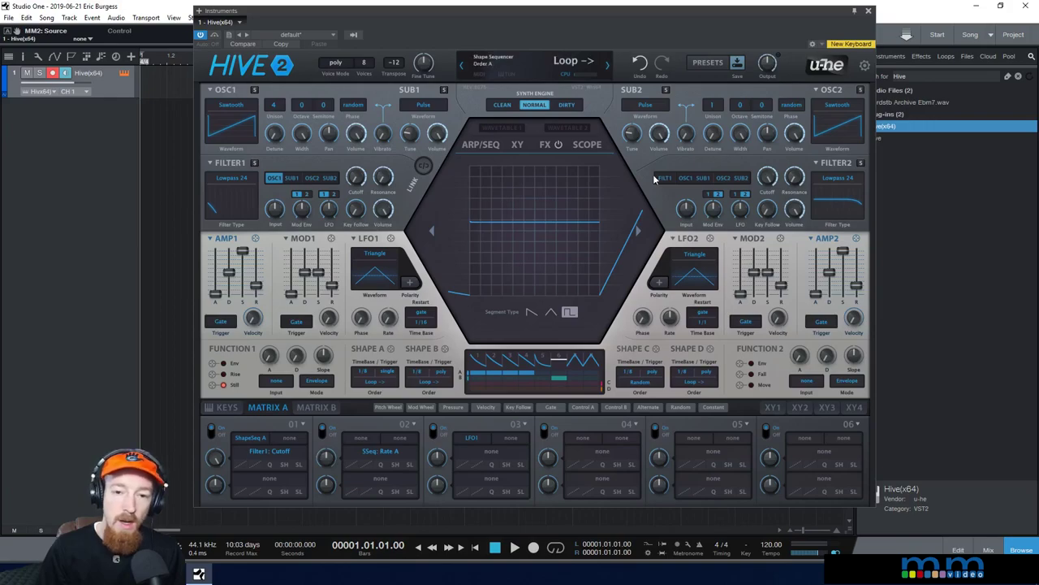
Try adjusting segment 1's start level, end level and curve, ending on a full-height decay
mouse_move(385, 354)
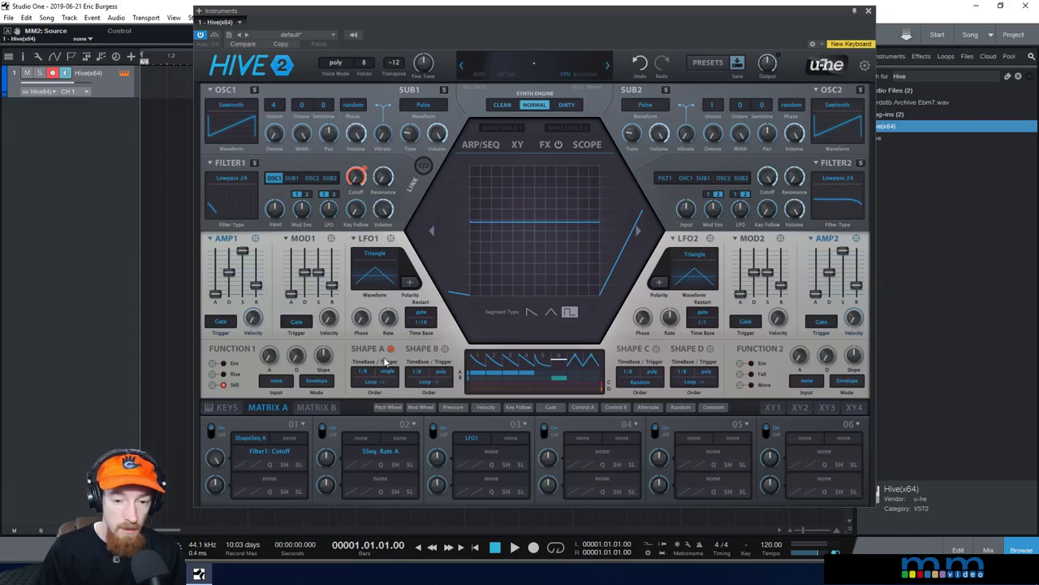
click(550, 314)
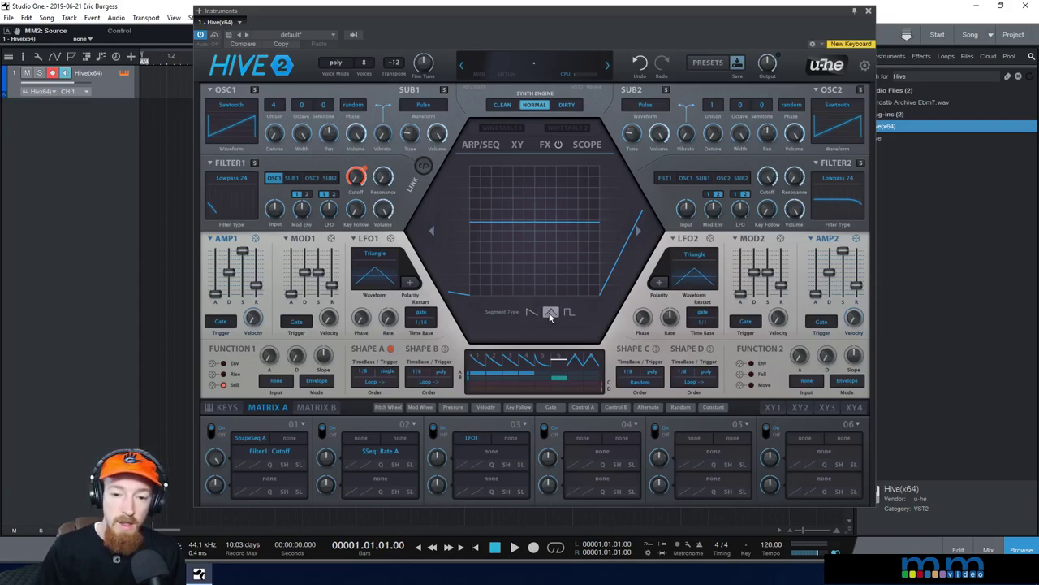
click(530, 313)
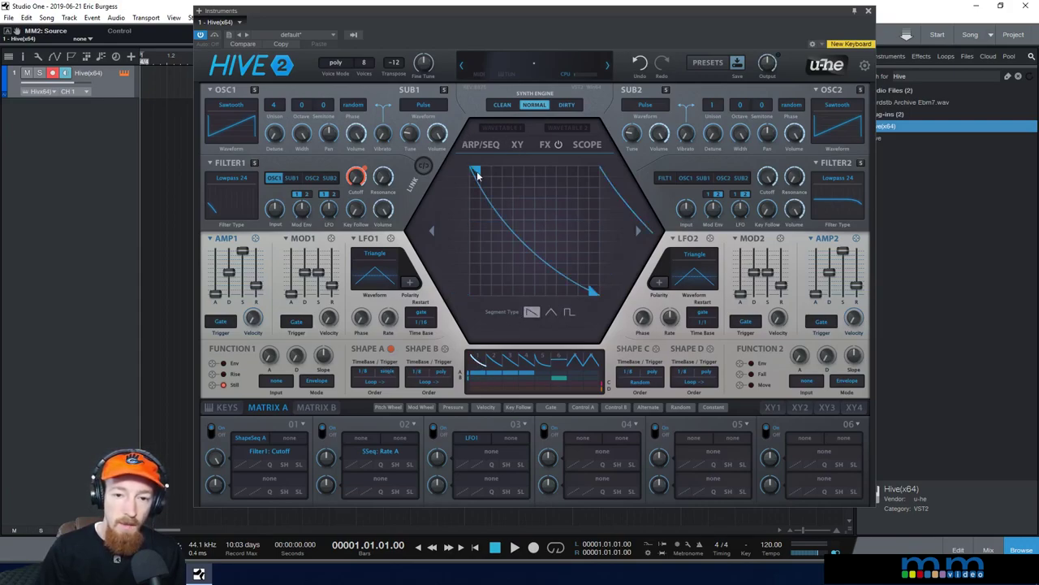
drag(478, 198, 477, 174)
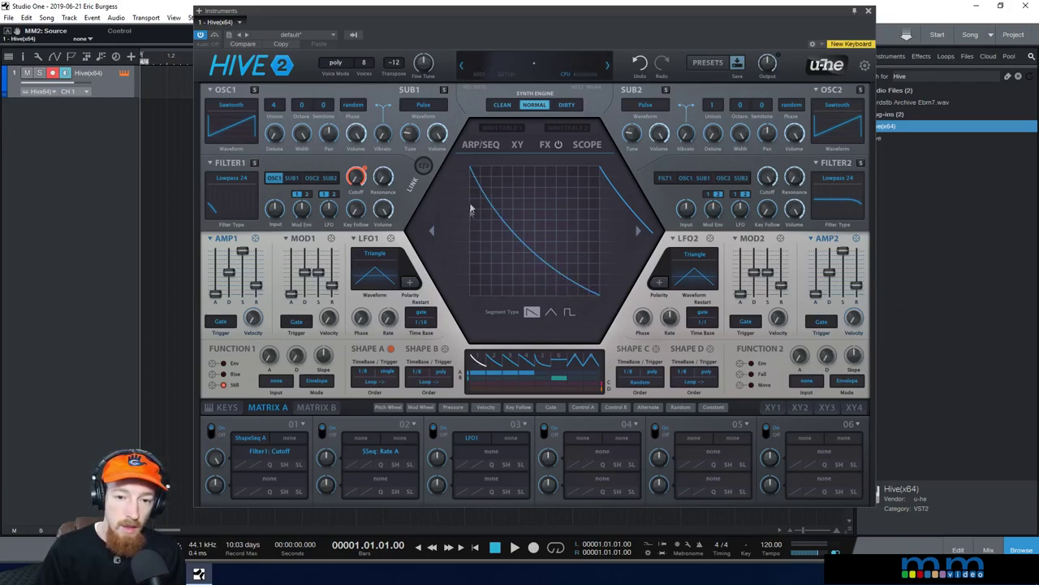
mouse_move(590, 289)
mouse_down()
mouse_move(592, 244)
mouse_move(591, 290)
mouse_up()
mouse_move(528, 242)
mouse_down()
mouse_move(529, 307)
mouse_move(539, 243)
mouse_move(533, 274)
mouse_move(538, 246)
mouse_move(528, 253)
mouse_up()
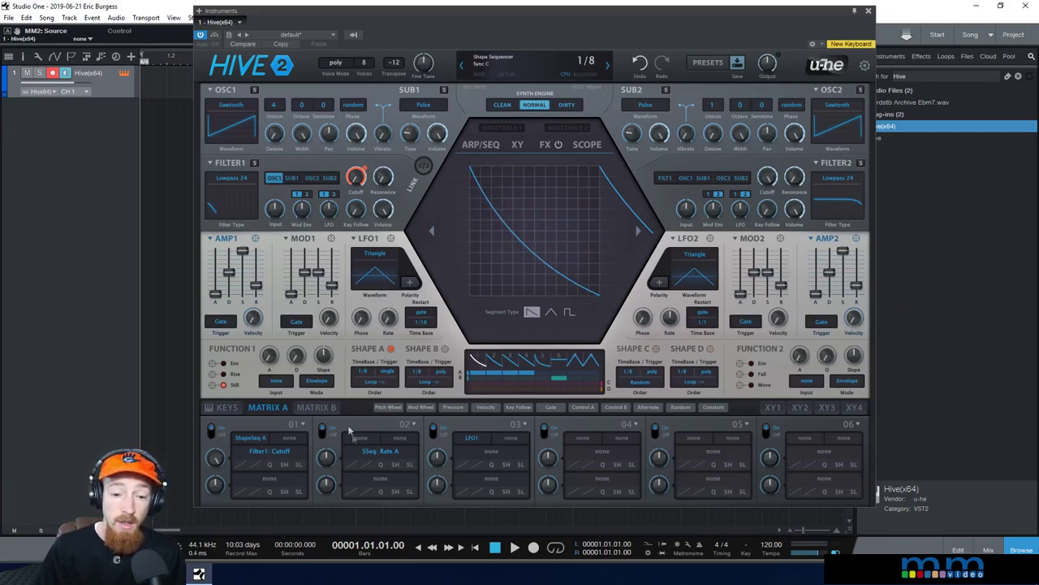
Examine matrix slot 2's Shape Sequencer targets, including Left Value (A), Right Value (B), Curve (C) and Ratchet (D), and check its source
right_click(383, 450)
mouse_move(457, 438)
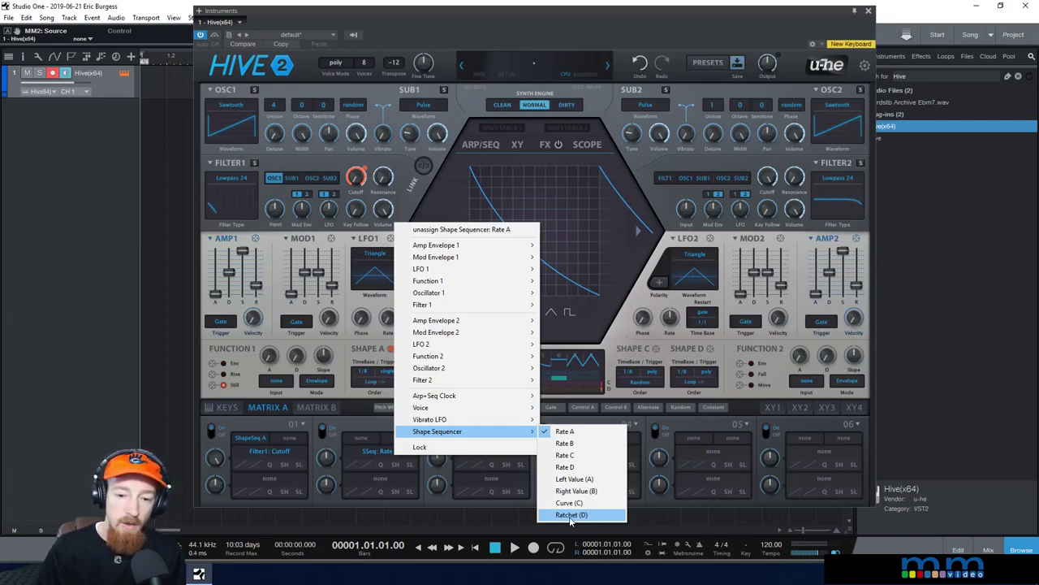
click(366, 422)
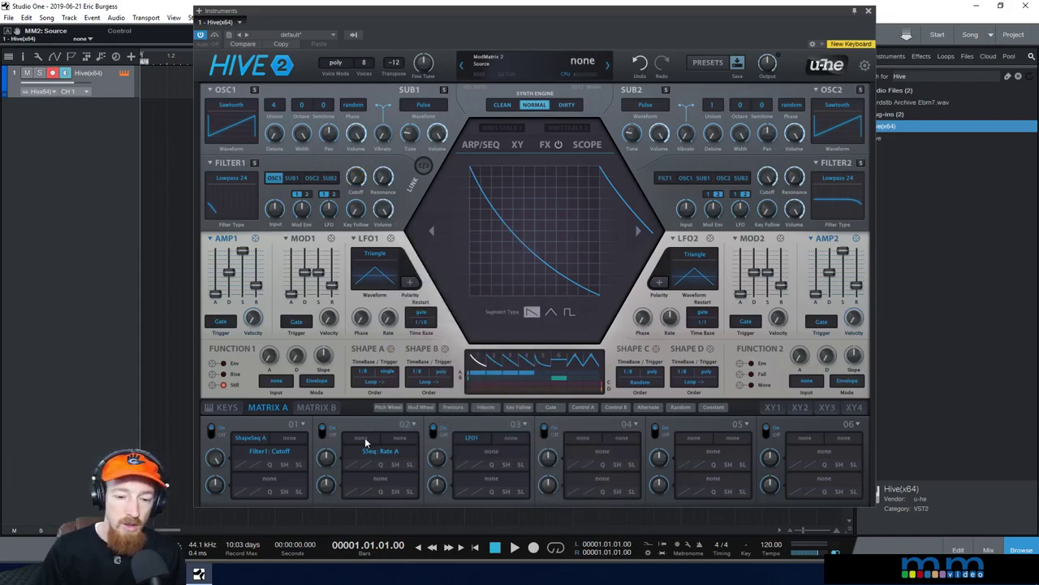
click(365, 441)
click(338, 422)
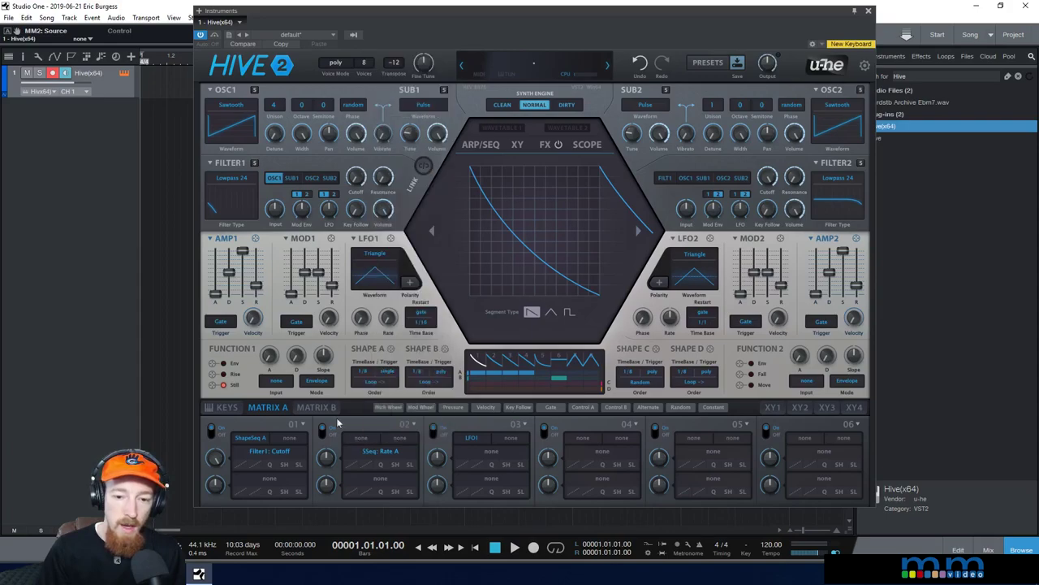
Assign Shape Sequencer B as matrix slot 2's source and set its target to the Shape Sequencer's Left Value (A)
drag(444, 349, 359, 445)
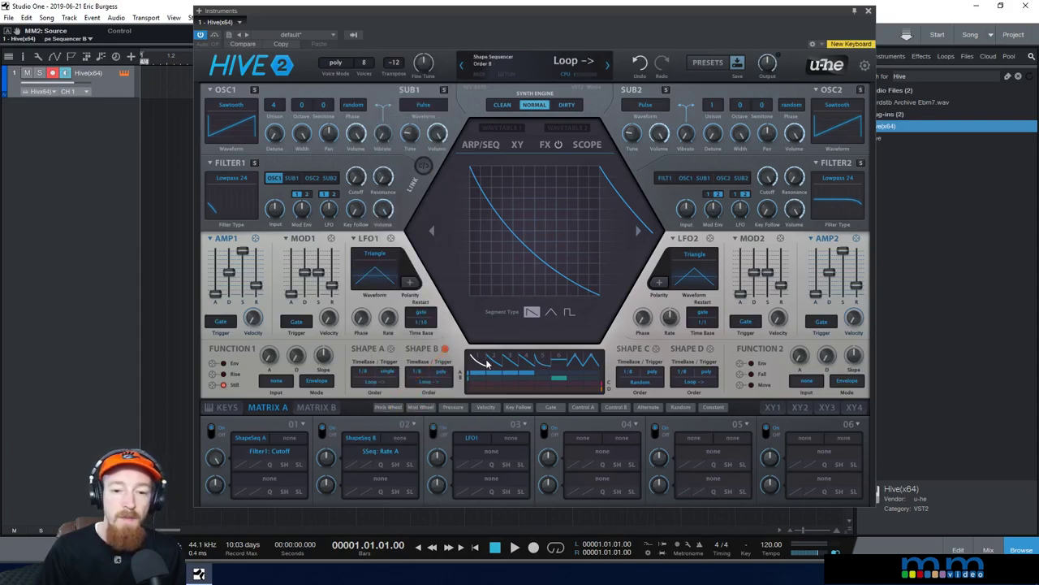
click(556, 365)
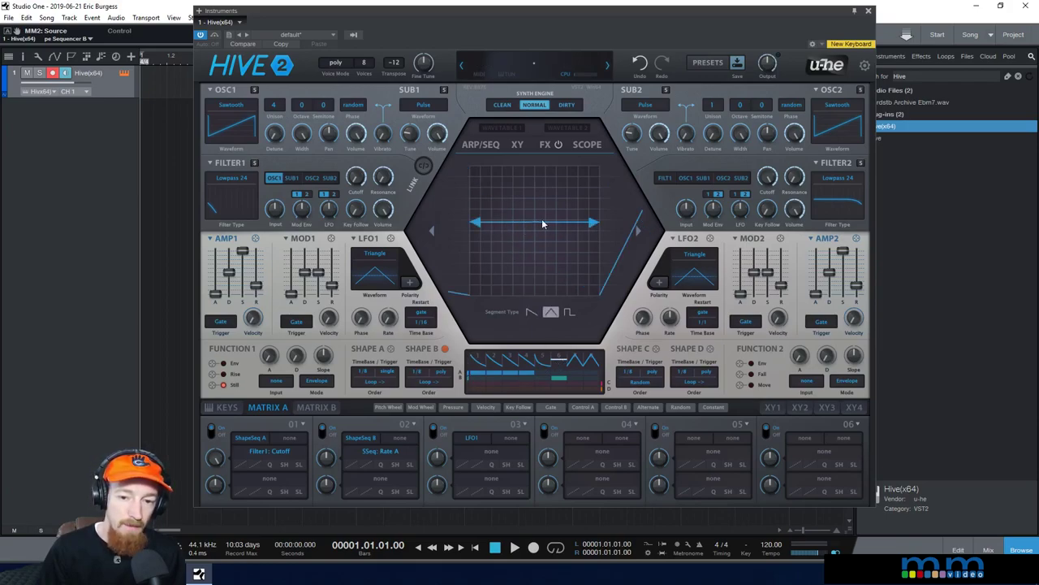
click(385, 453)
click(387, 453)
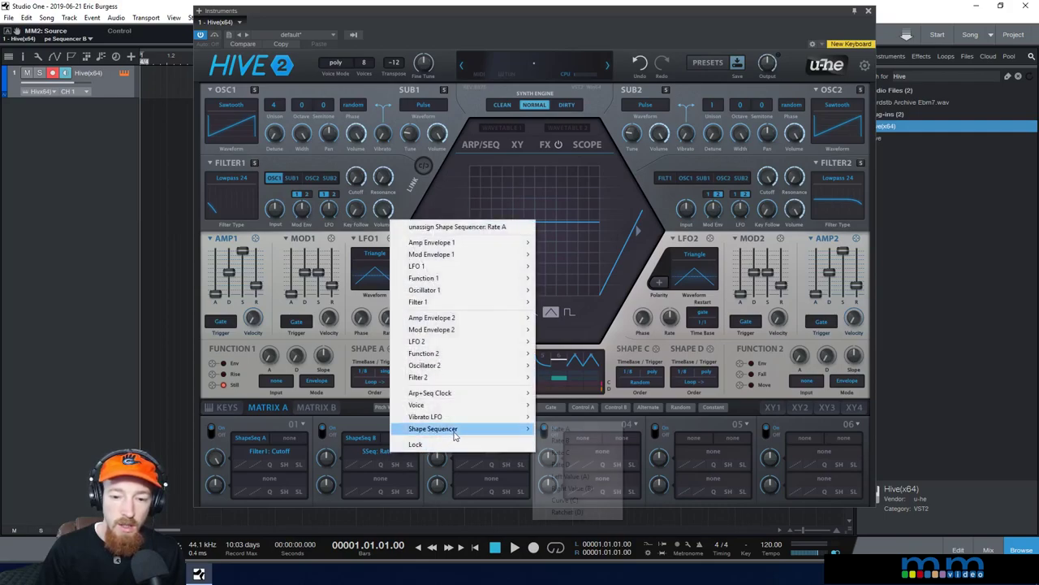
click(560, 475)
View segment 1, return to segment 6, and raise matrix slot 2's depth to 14
click(479, 359)
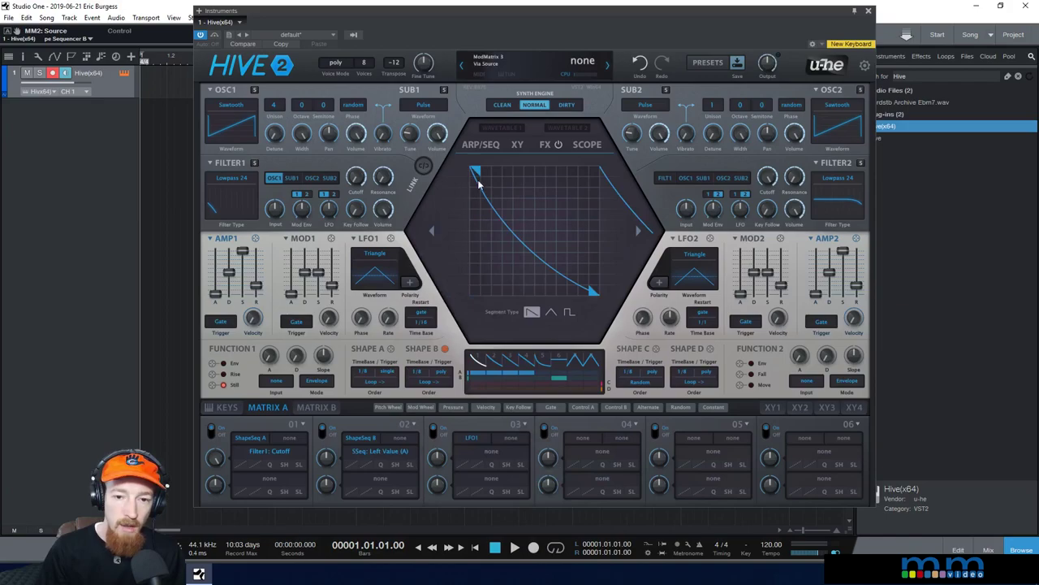
mouse_move(327, 459)
mouse_down()
mouse_move(334, 469)
mouse_move(335, 459)
mouse_up()
click(560, 366)
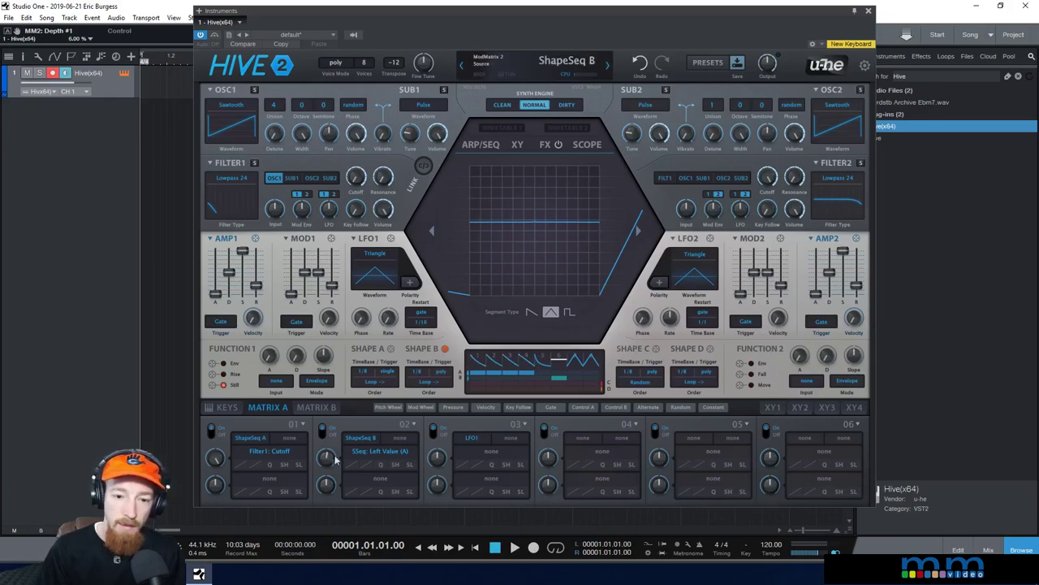
drag(328, 464, 327, 434)
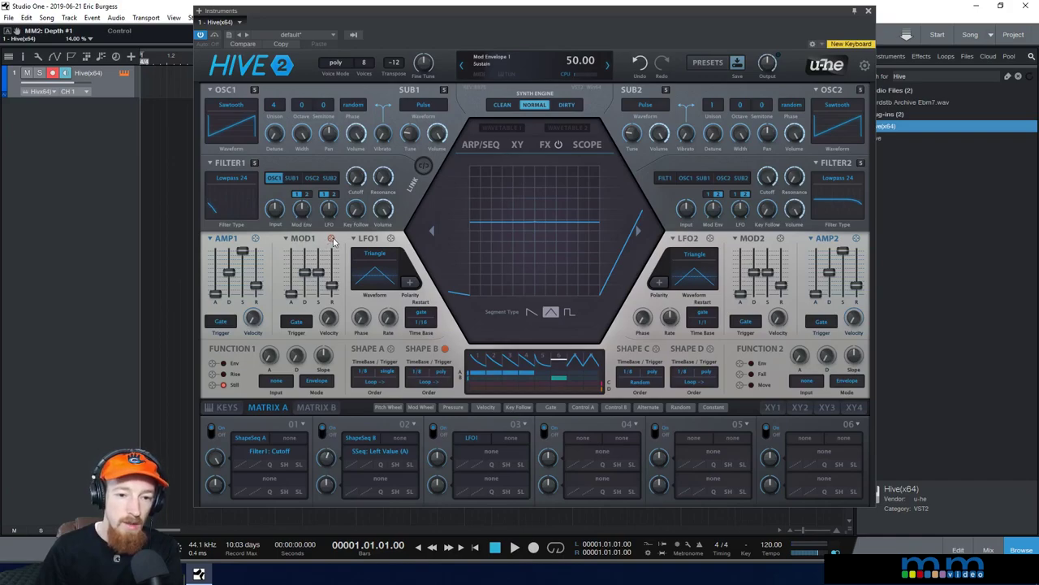
Try Mod Envelope 1 as a modulator of matrix slot 2's depth with an amount of 71, and remove that modulation
drag(331, 238, 331, 463)
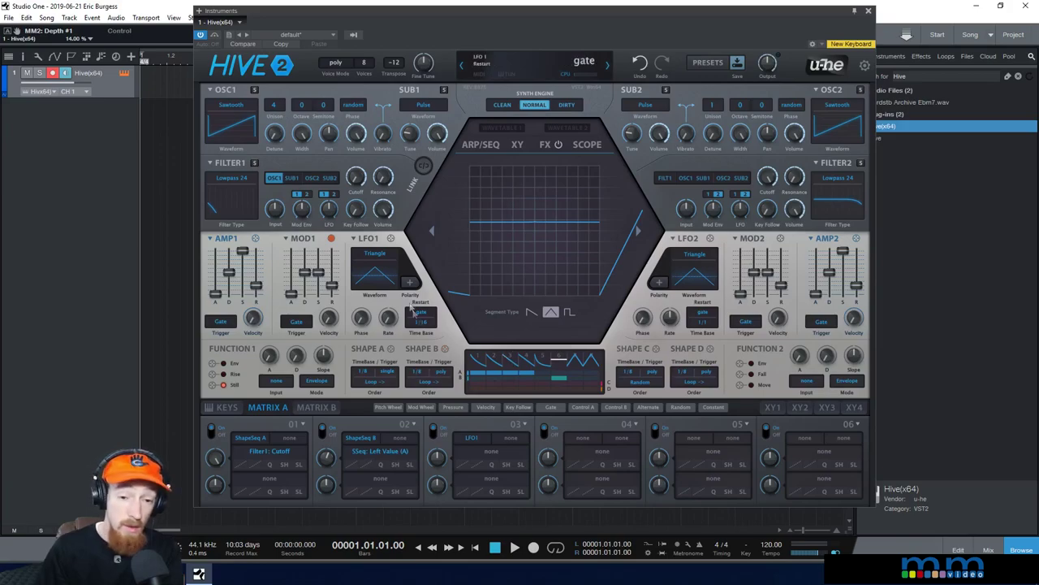
drag(331, 238, 340, 441)
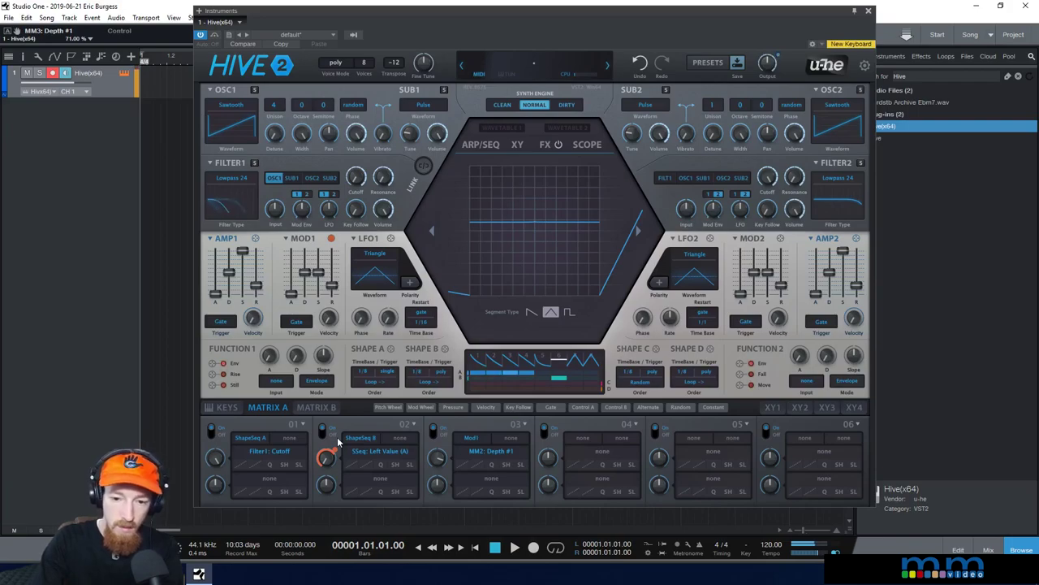
right_click(325, 459)
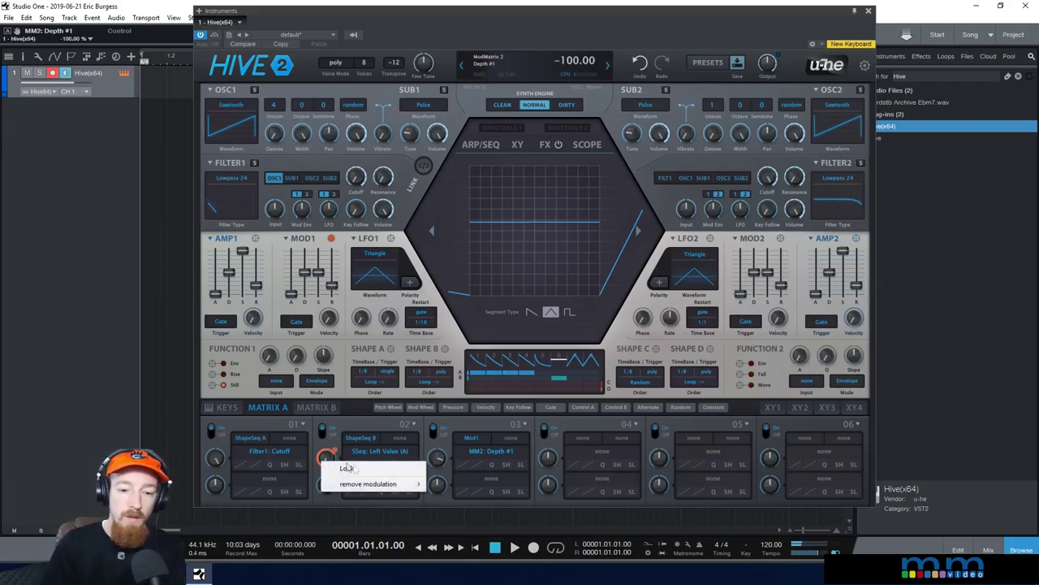
mouse_move(368, 484)
click(485, 485)
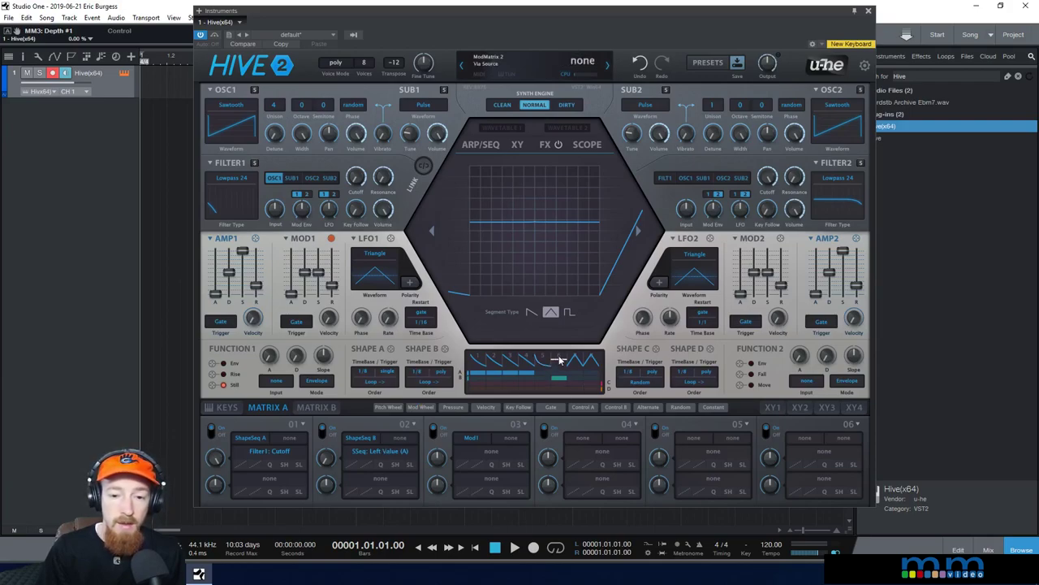
Change segment 6 to the square type and shape it as one step from a low left level to a high right level
drag(479, 222, 478, 253)
click(569, 312)
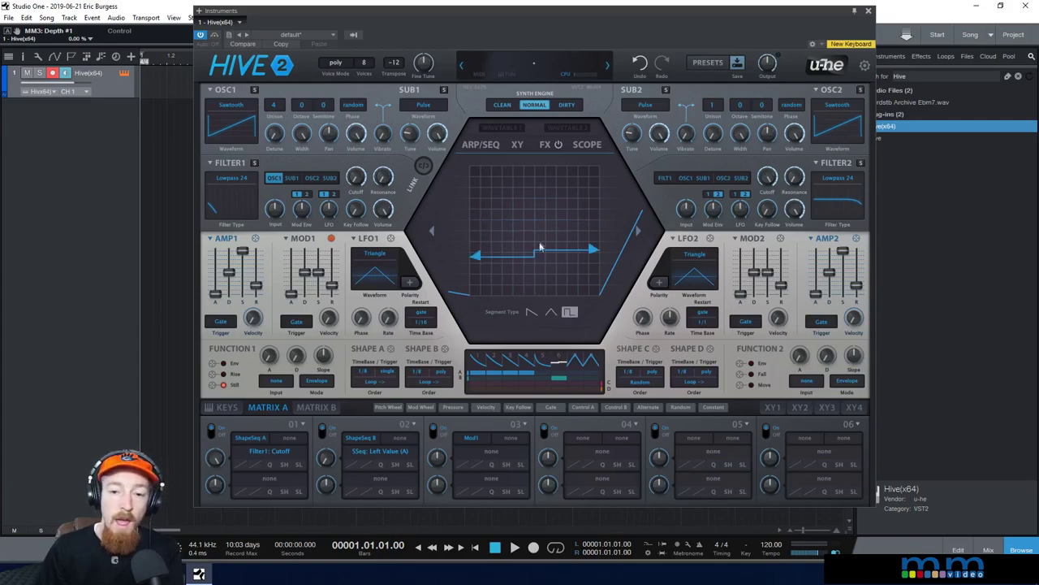
drag(539, 281, 533, 207)
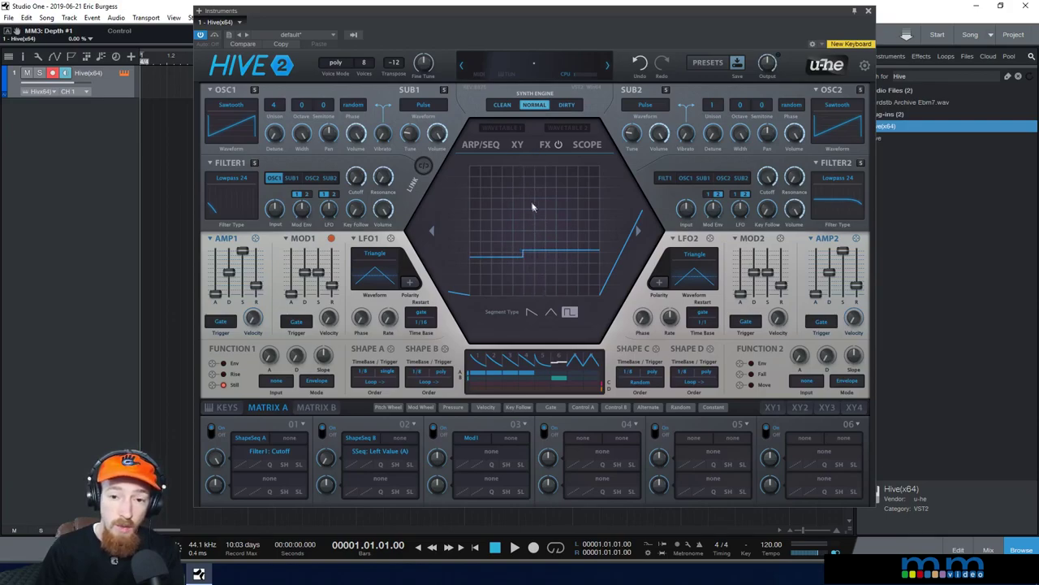
drag(595, 251, 595, 190)
drag(476, 250, 475, 277)
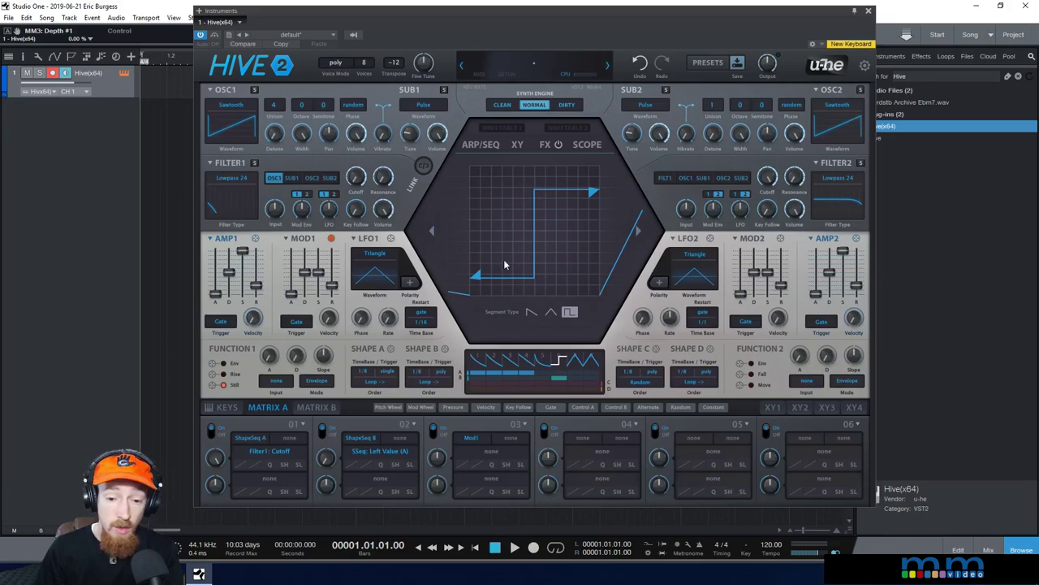
Set matrix slot 2's depth to 100 and change its target to the Shape Sequencer's Rate A
double_click(325, 462)
drag(328, 461, 330, 406)
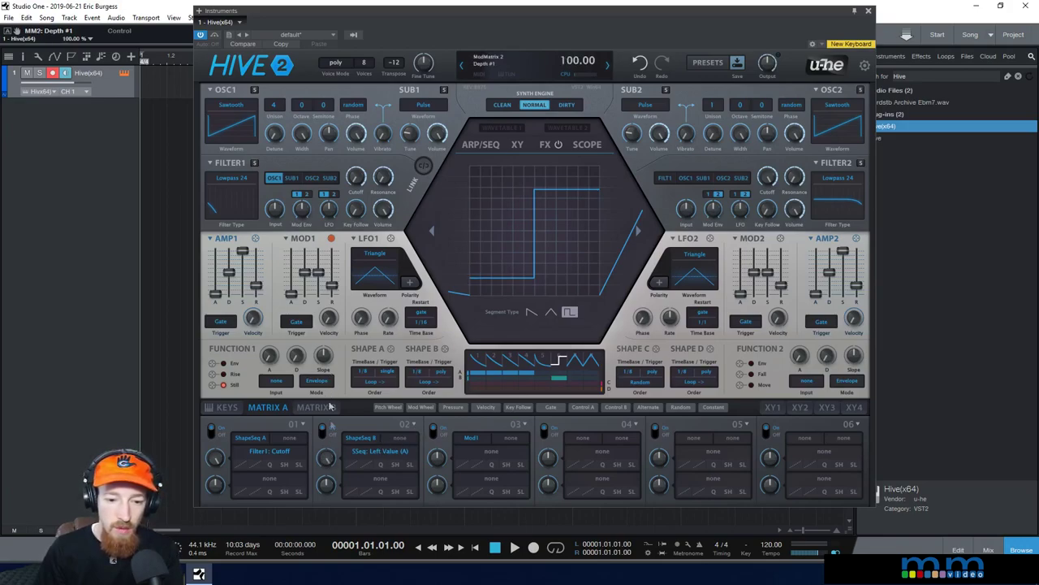
click(399, 456)
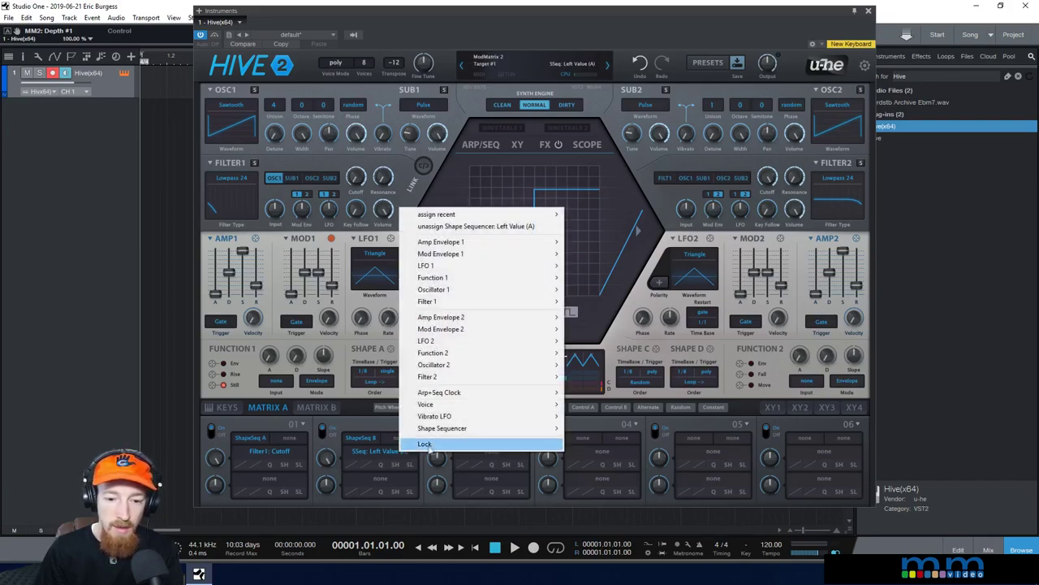
mouse_move(447, 429)
click(585, 428)
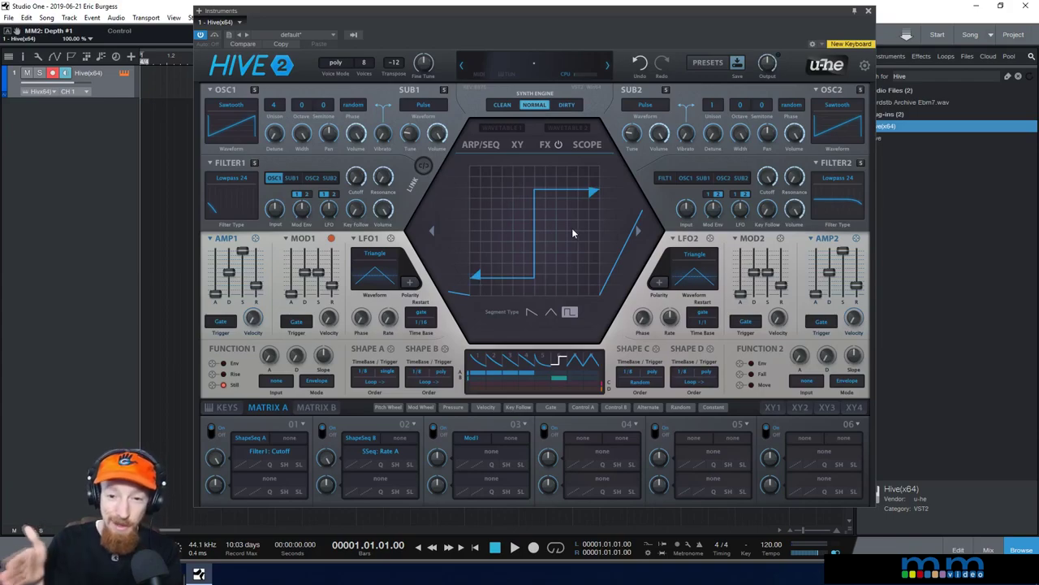
Try different right levels on segment 6, ending slightly above mid-height, and split its square into two cycles with a partial middle dip
drag(592, 192, 595, 261)
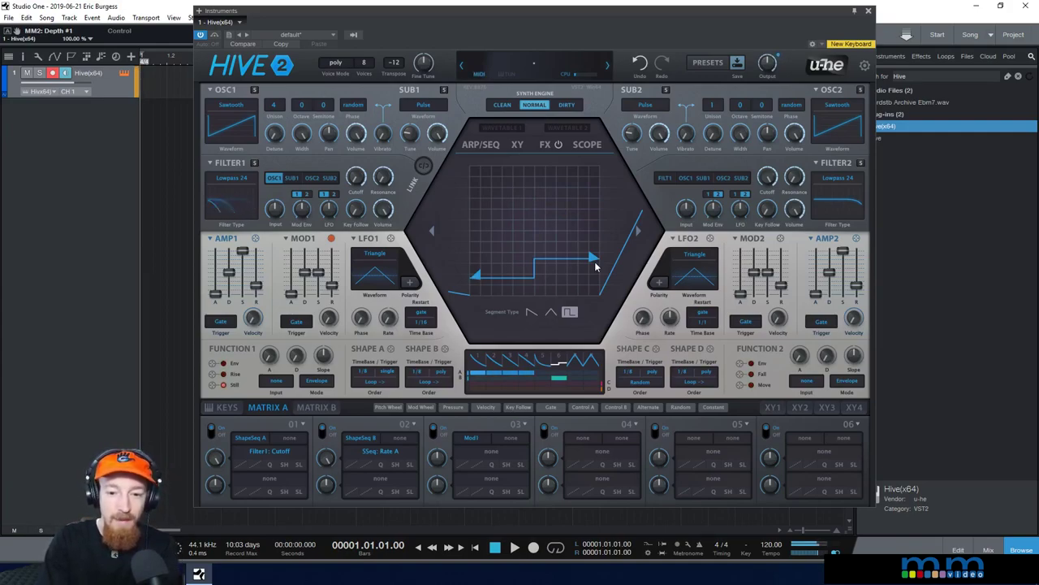
drag(591, 262, 574, 248)
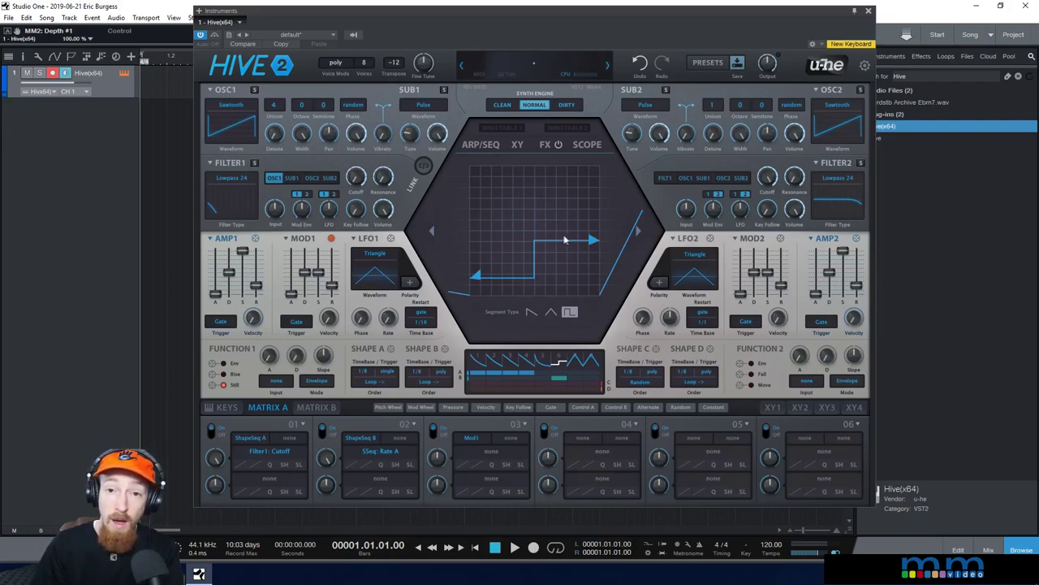
drag(591, 241, 600, 218)
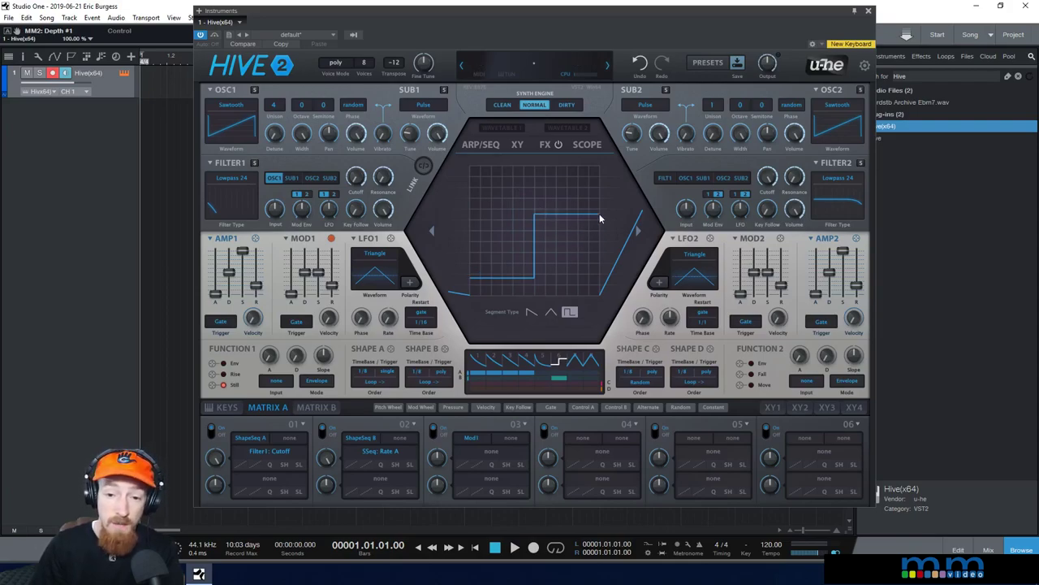
click(553, 243)
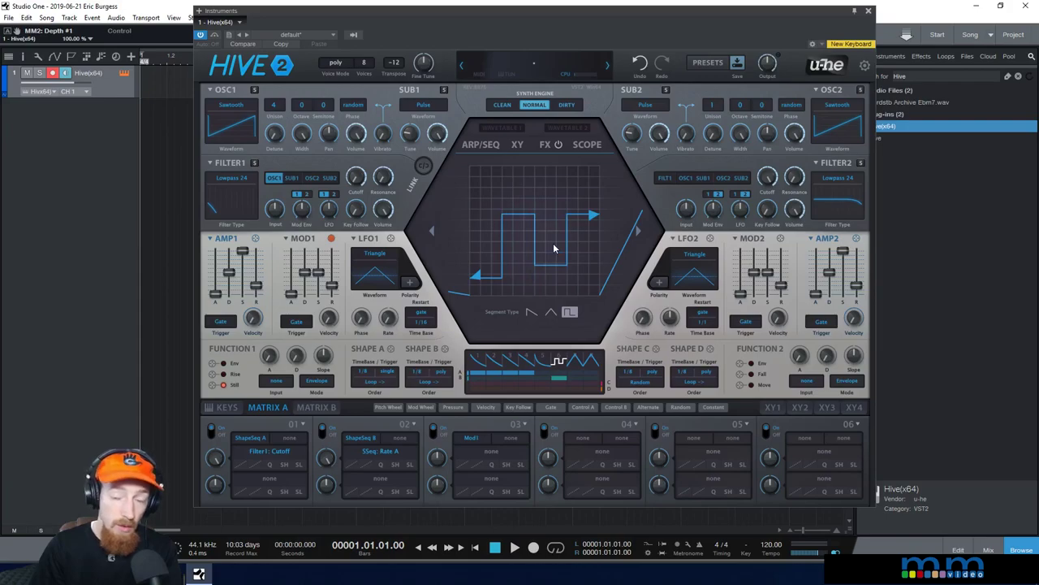
click(553, 243)
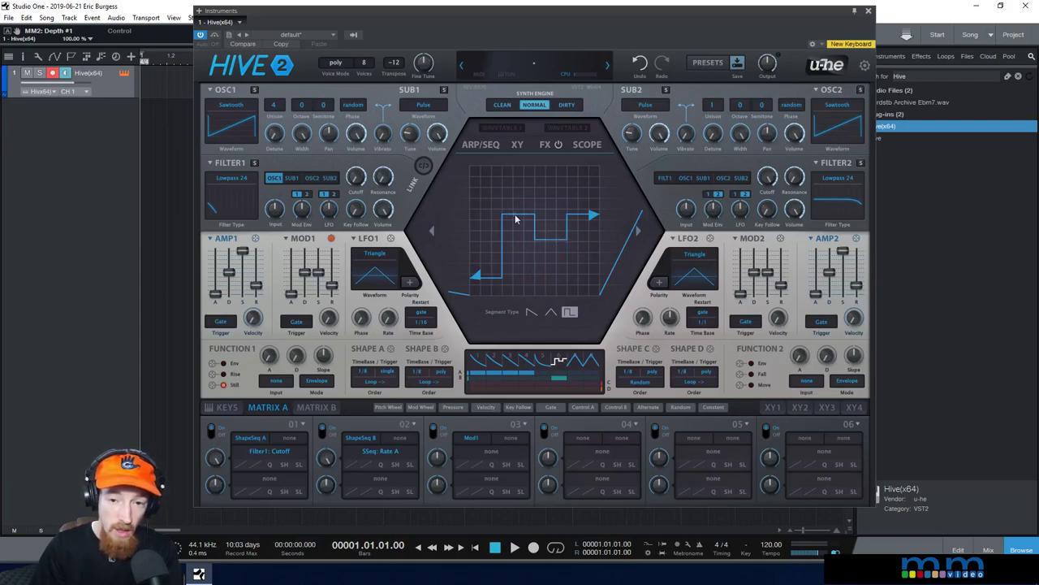
Lower segment 6's left level to the minimum and try different right levels on a square, ending at full height
drag(597, 215, 592, 243)
drag(476, 281, 476, 305)
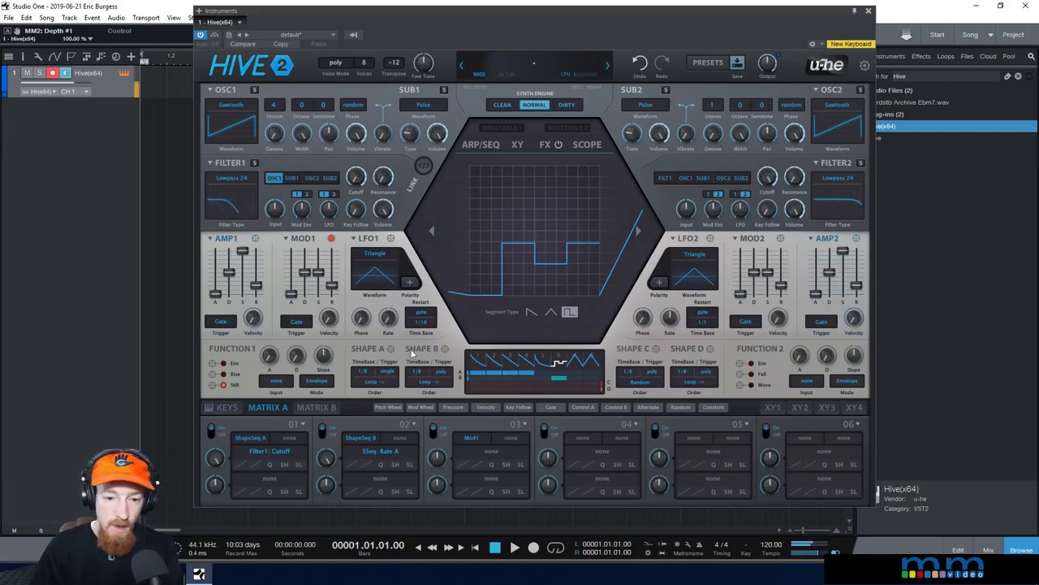
drag(592, 242, 591, 273)
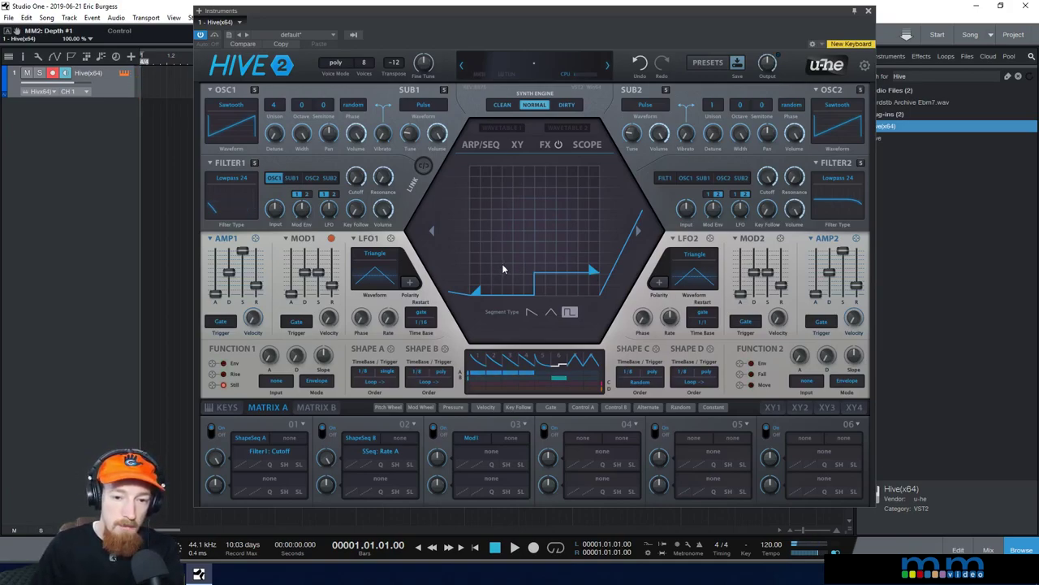
drag(595, 275, 594, 171)
Change segment 6 to the Saw type and set Shape B's time base to 1/2
right_click(518, 223)
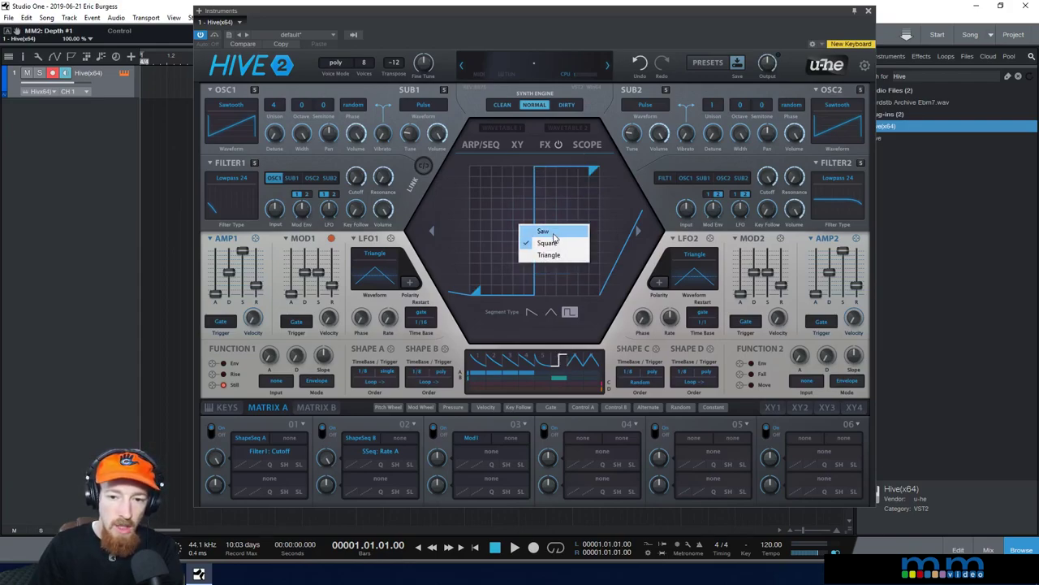
click(554, 234)
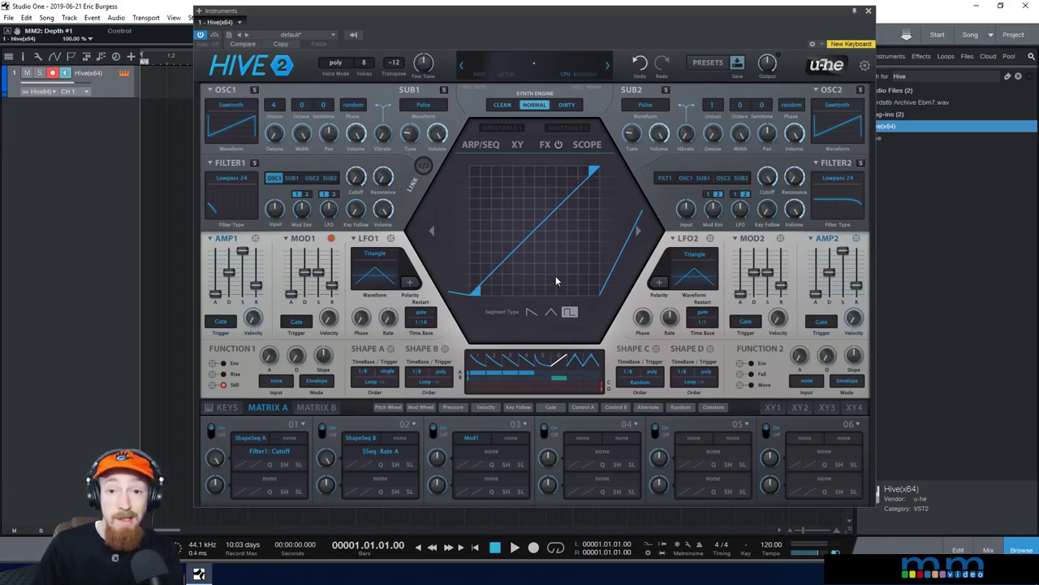
click(421, 371)
click(462, 425)
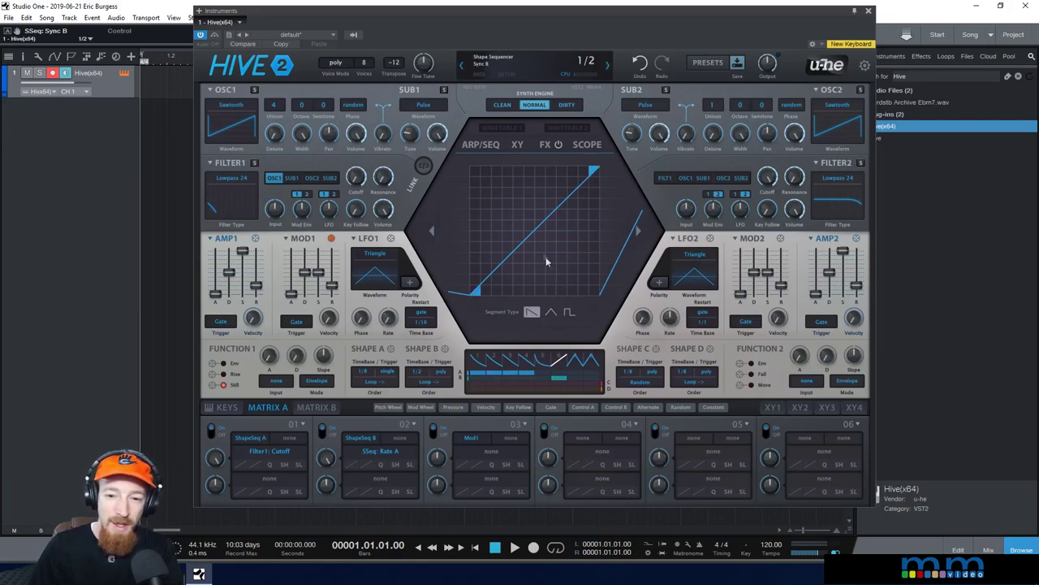
Change segment 6 back to a square and try lower right levels with two cycles, ending on a single full-height cycle
click(569, 312)
double_click(537, 235)
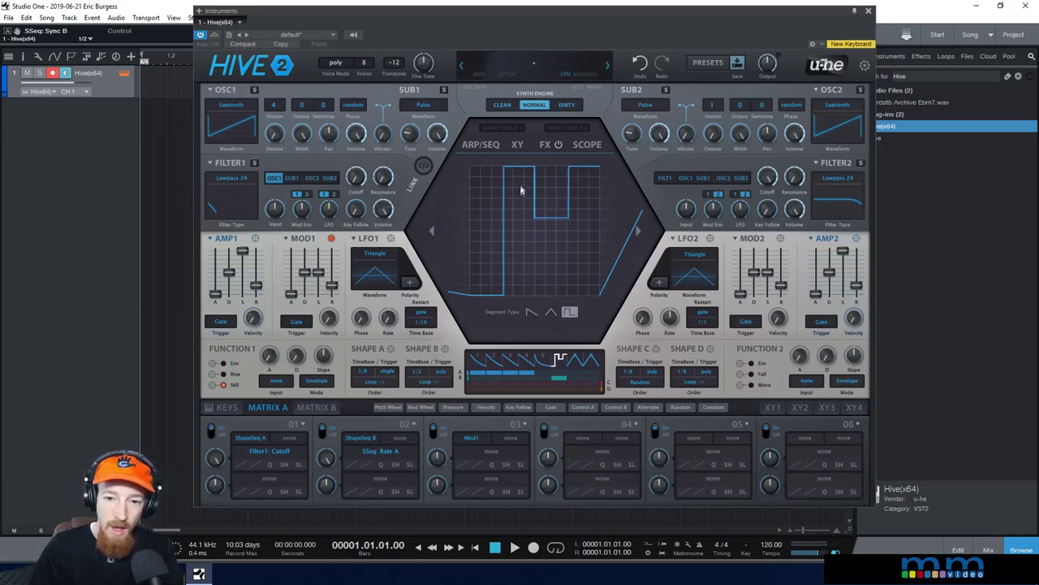
drag(593, 186, 593, 209)
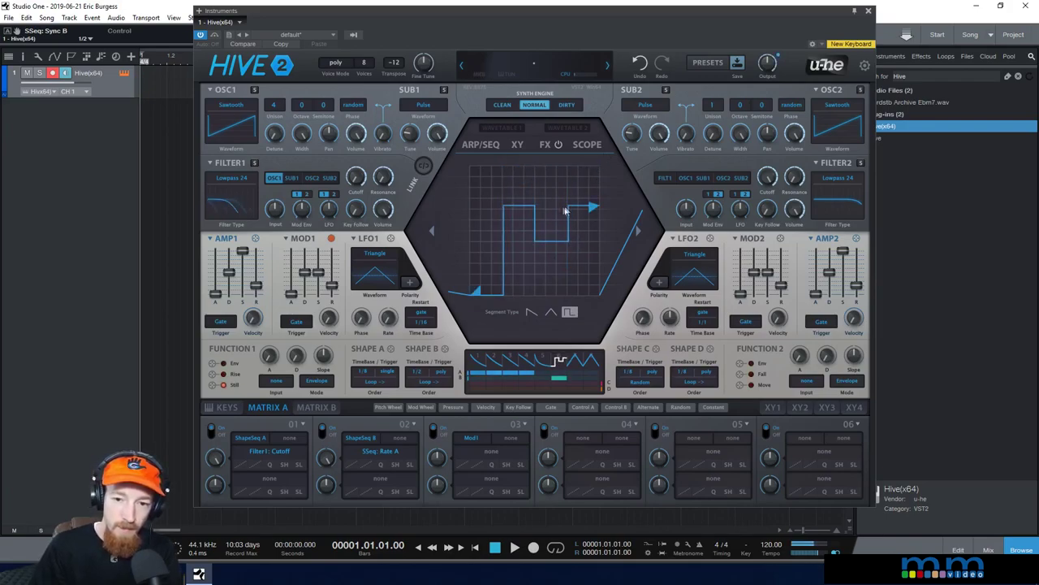
drag(592, 209, 591, 249)
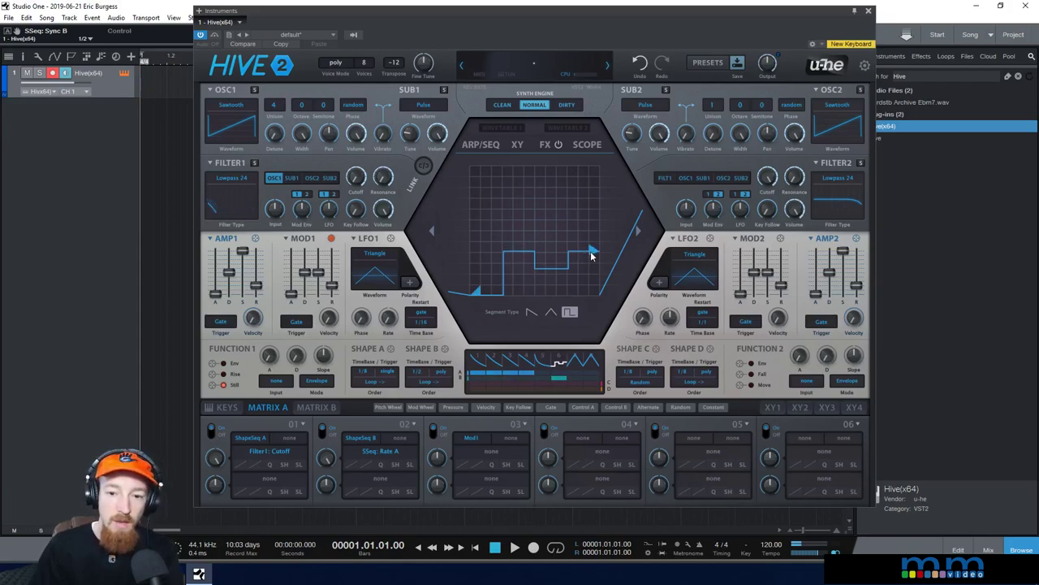
drag(592, 255, 592, 170)
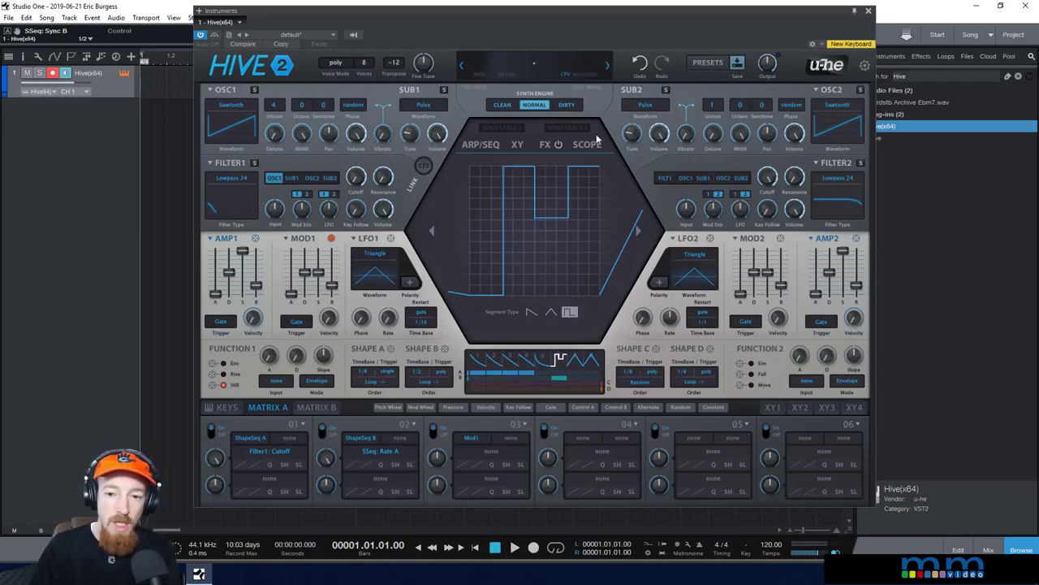
double_click(552, 199)
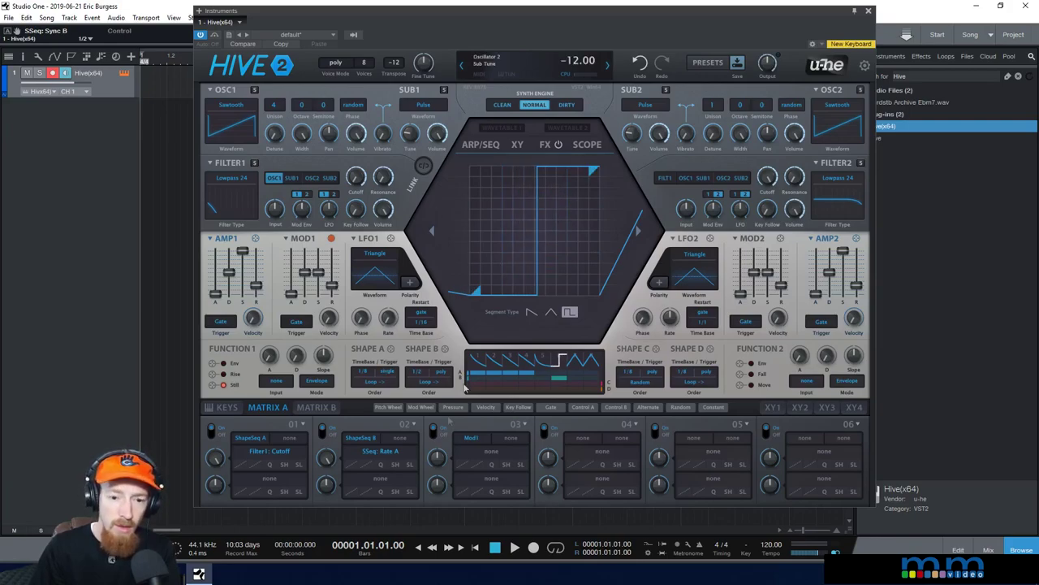
Check matrix slot 2's target options and remove the Shape Sequencer A modulation from Filter 1's cutoff
right_click(382, 453)
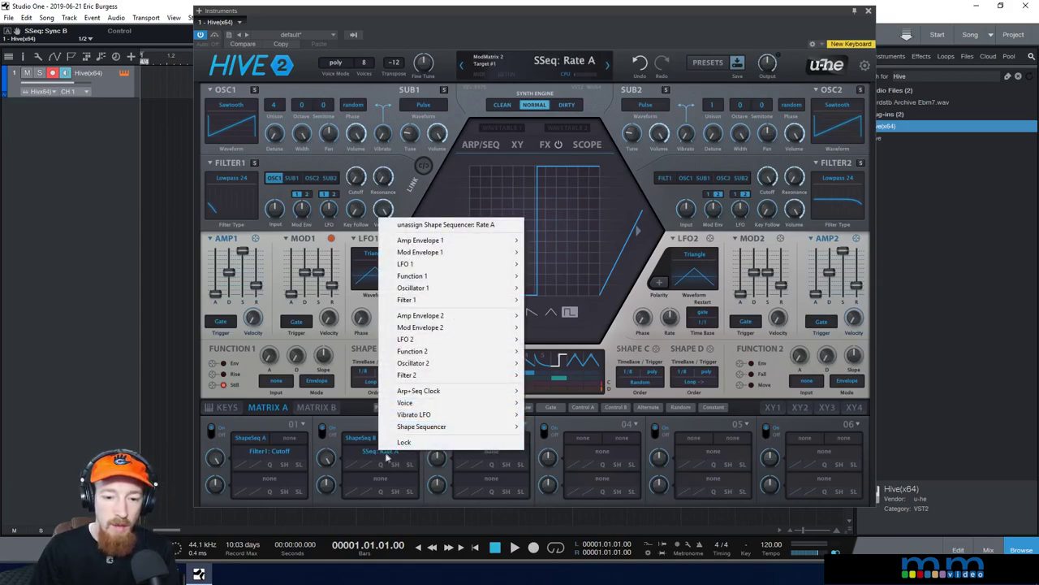
click(387, 457)
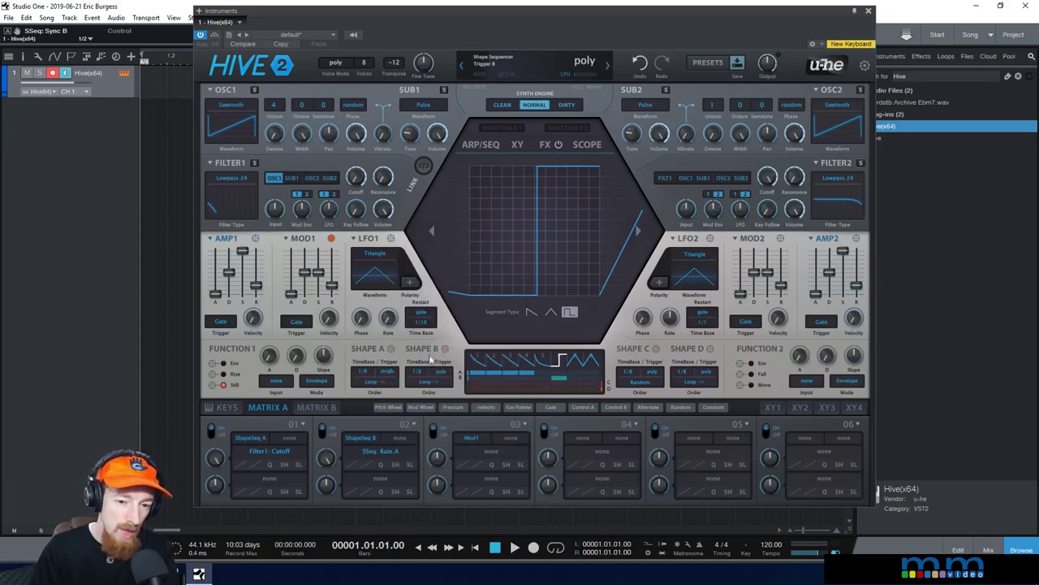
right_click(355, 177)
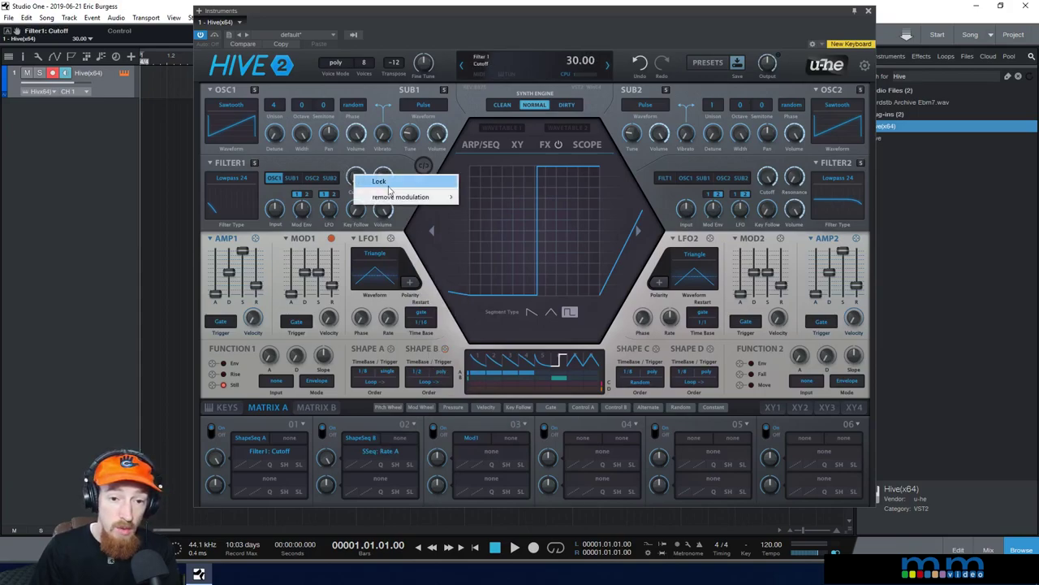
mouse_move(411, 197)
click(512, 197)
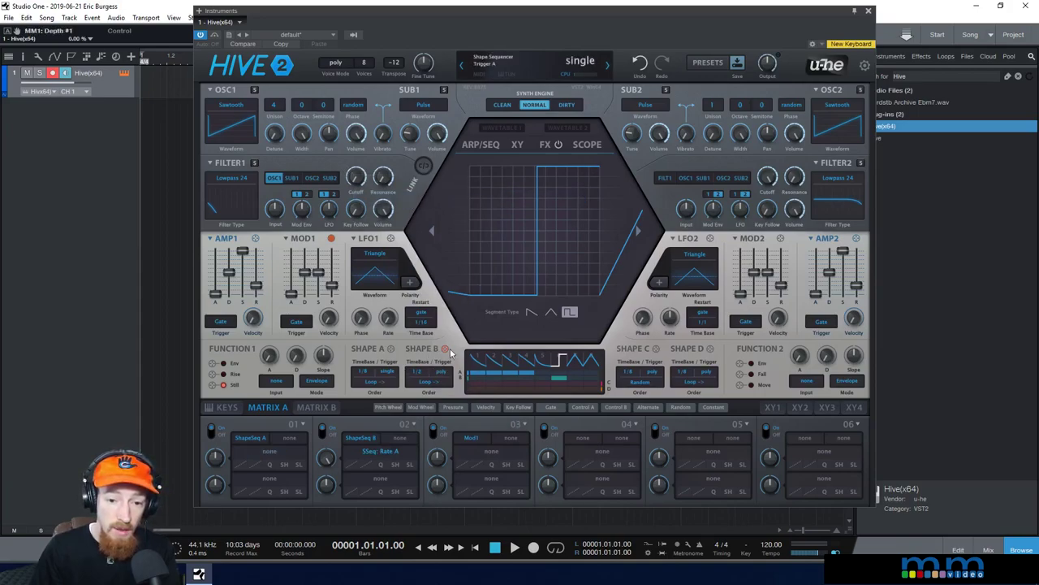
Assign Shape B to Filter 1's cutoff and include segments 1 to 4 in Shape B's sequence
drag(409, 233, 360, 175)
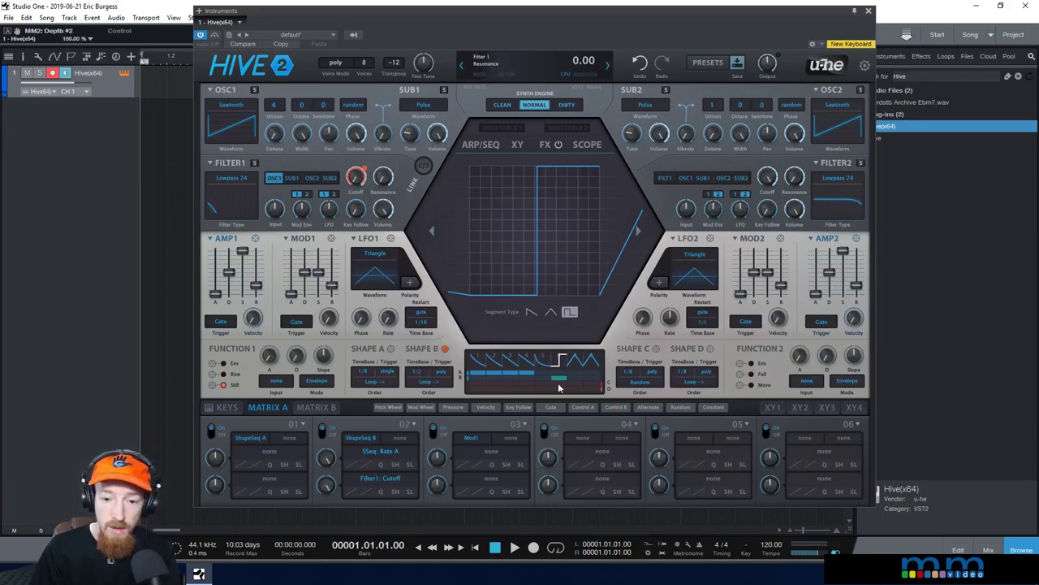
mouse_move(479, 382)
mouse_down()
mouse_move(527, 372)
mouse_move(475, 377)
mouse_up()
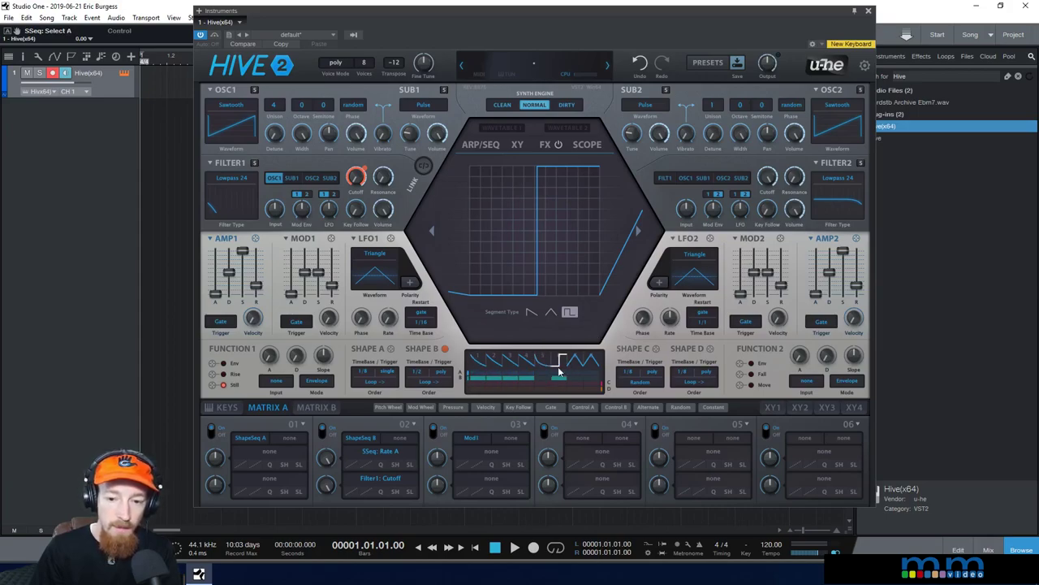
Change matrix slot 2's source to ShapeSeq A and unassign Filter 1's cutoff from its second target
click(362, 436)
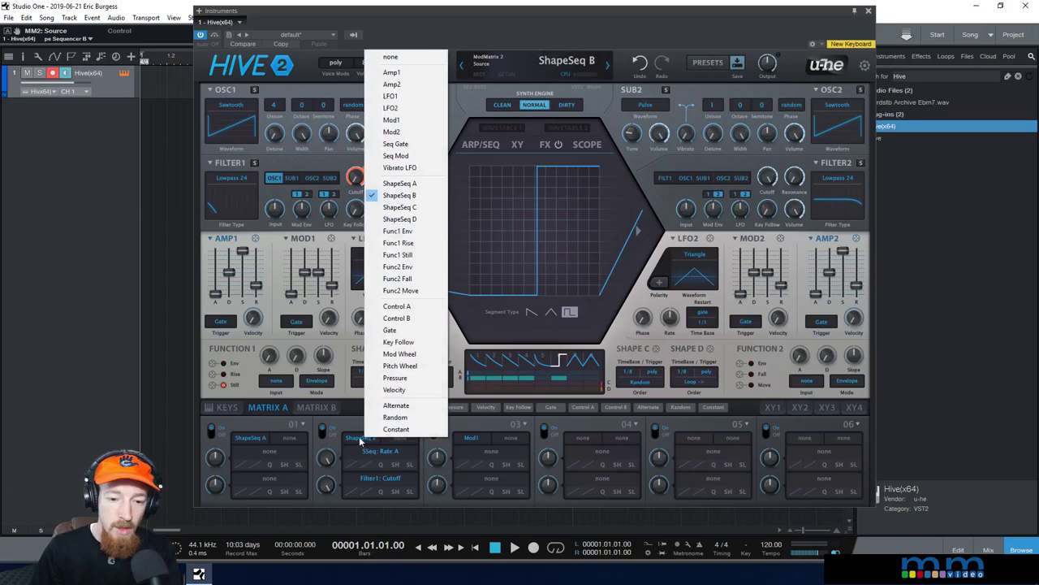
click(341, 402)
drag(391, 347, 364, 438)
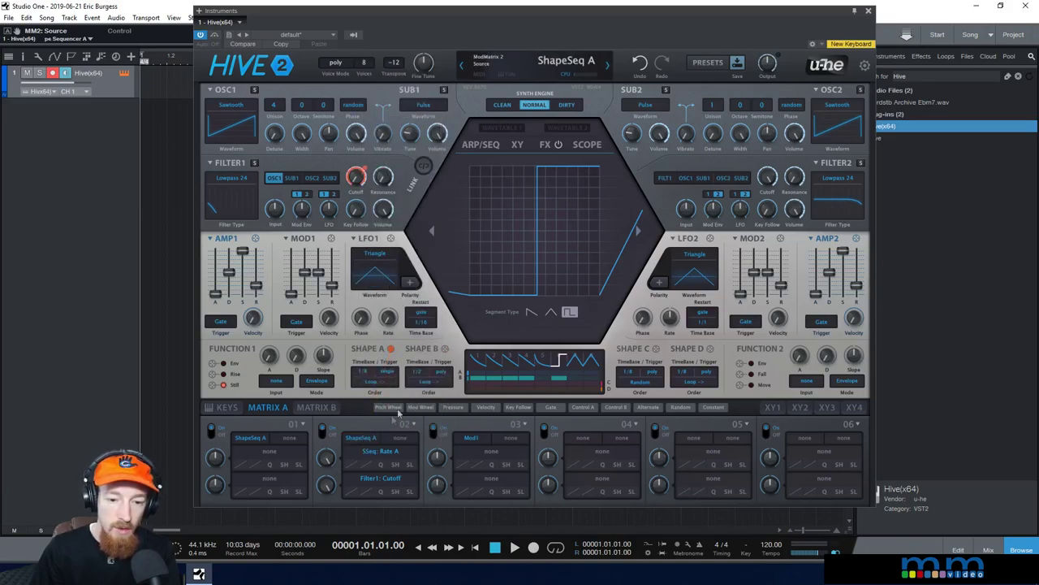
right_click(386, 483)
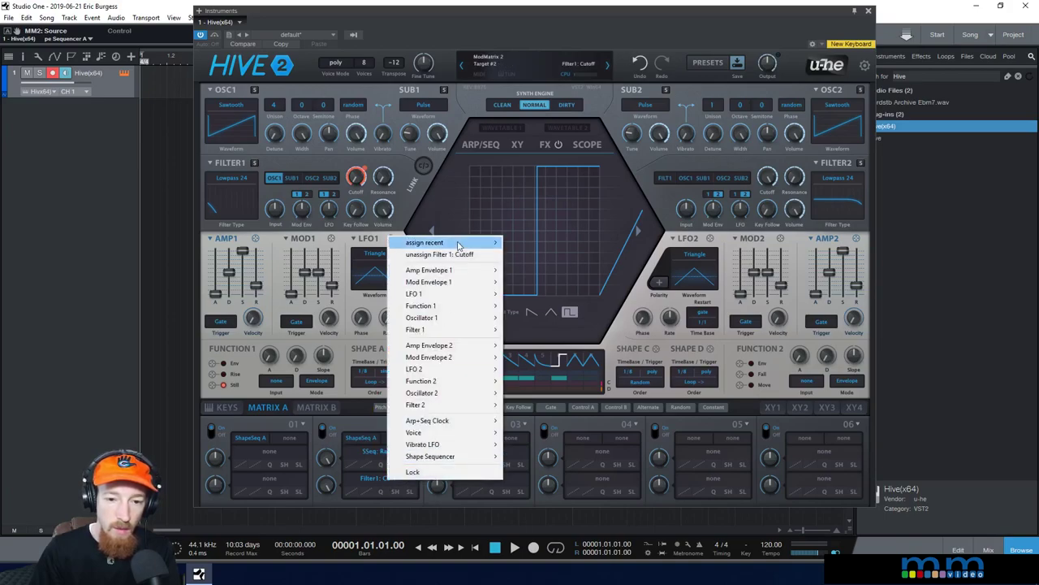
click(454, 255)
Set matrix slot 2's first target to the Shape Sequencer's Right Value (B)
right_click(381, 449)
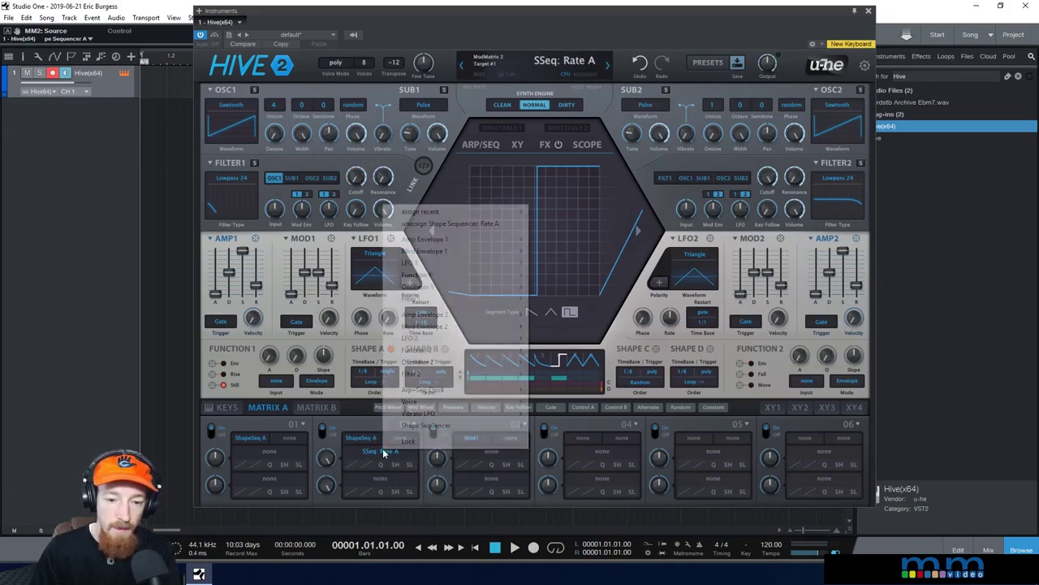
mouse_move(428, 424)
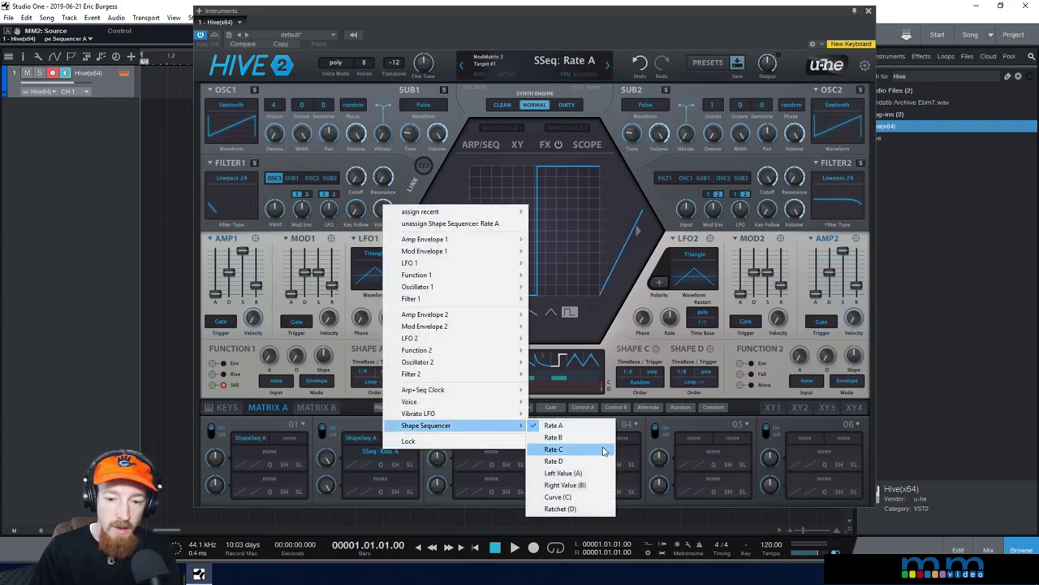
click(592, 485)
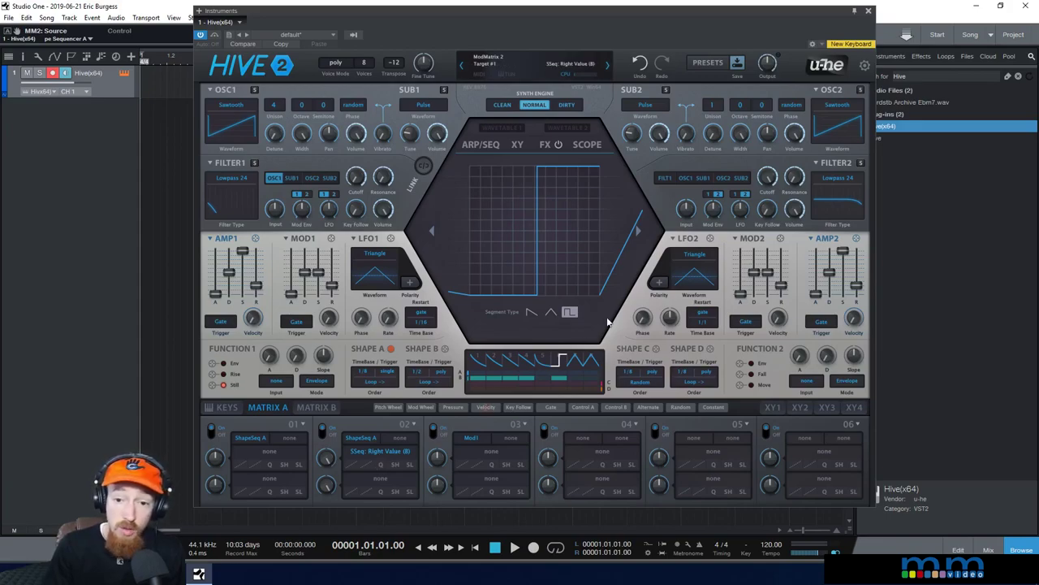
Try a higher right level on segment 1 and return it to the minimum
click(479, 359)
mouse_move(599, 297)
mouse_down()
mouse_move(586, 183)
mouse_move(593, 289)
mouse_up()
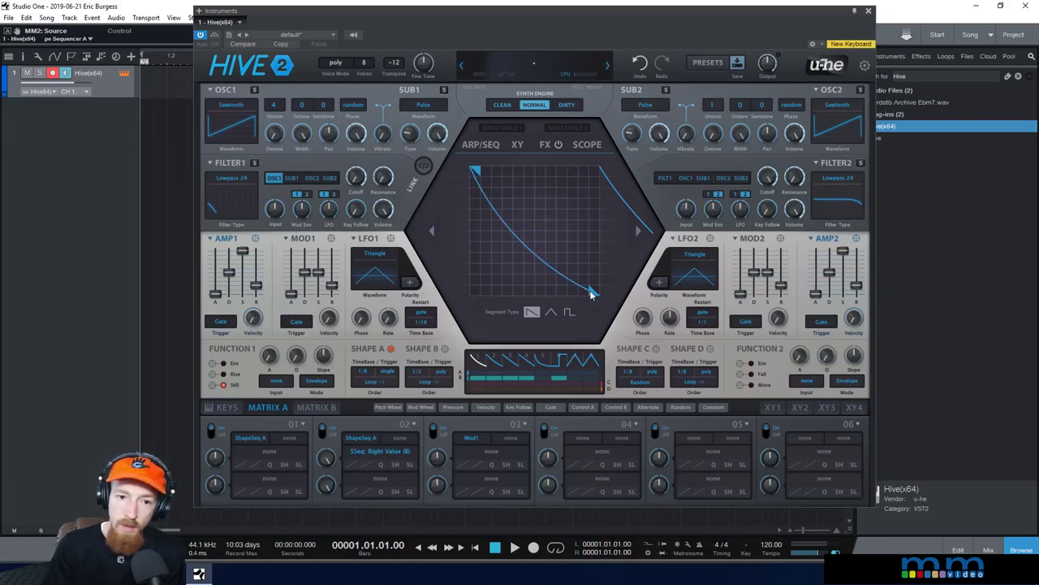
drag(597, 295, 594, 247)
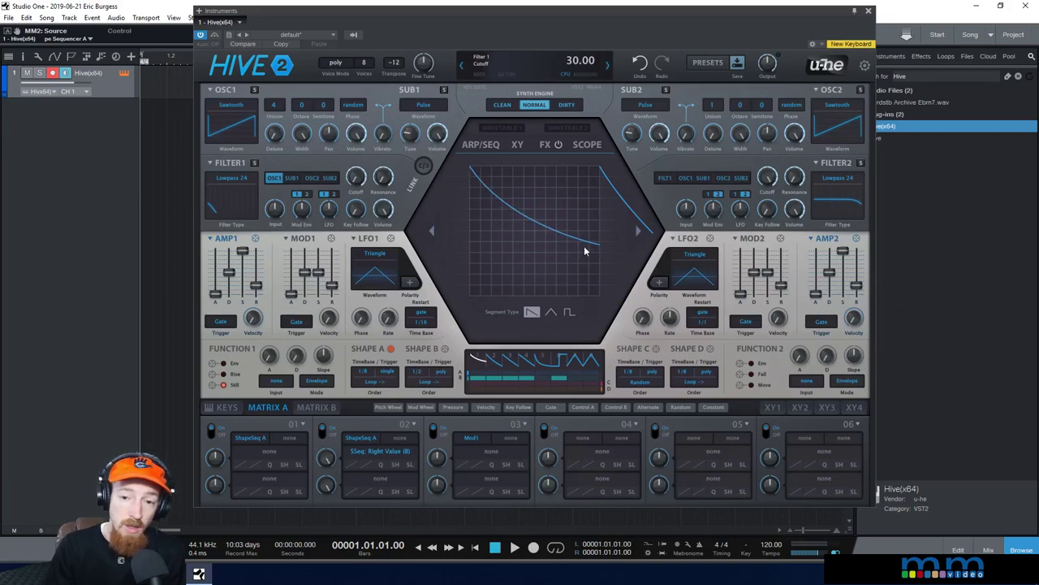
drag(590, 247, 587, 315)
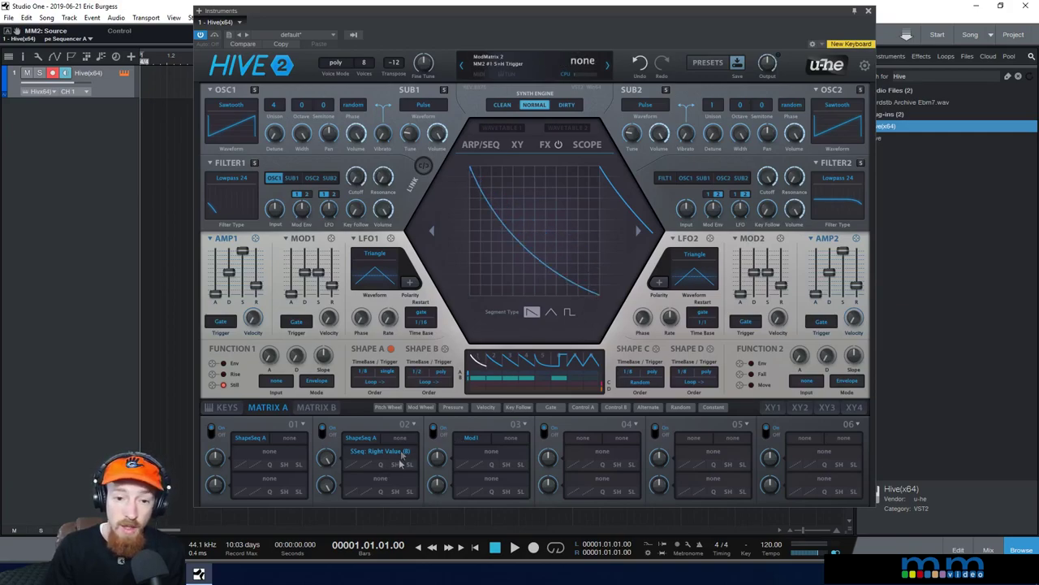
Reassign segment 6 to Shape A and raise its left level to the maximum
click(566, 367)
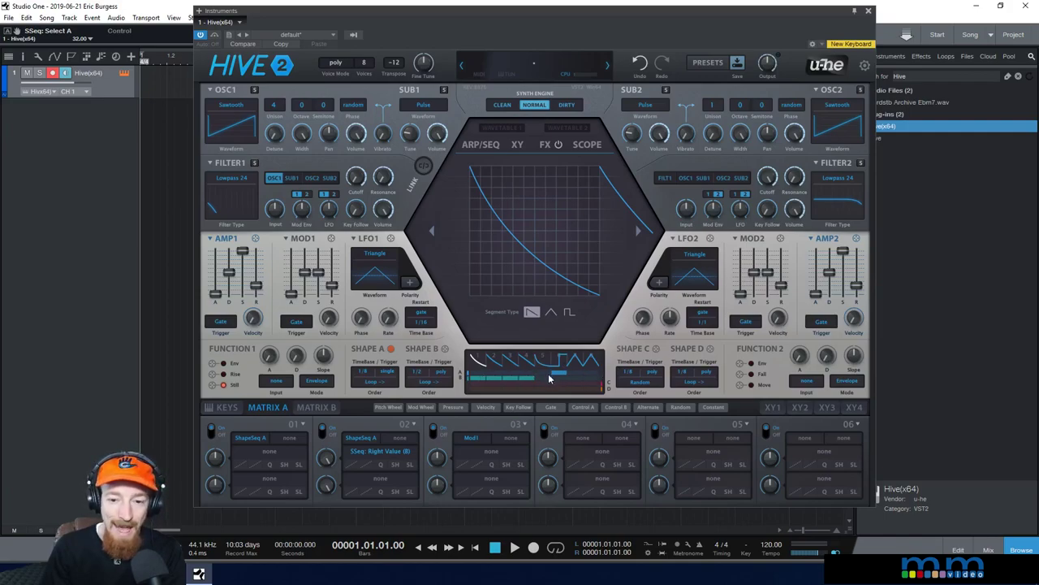
click(559, 370)
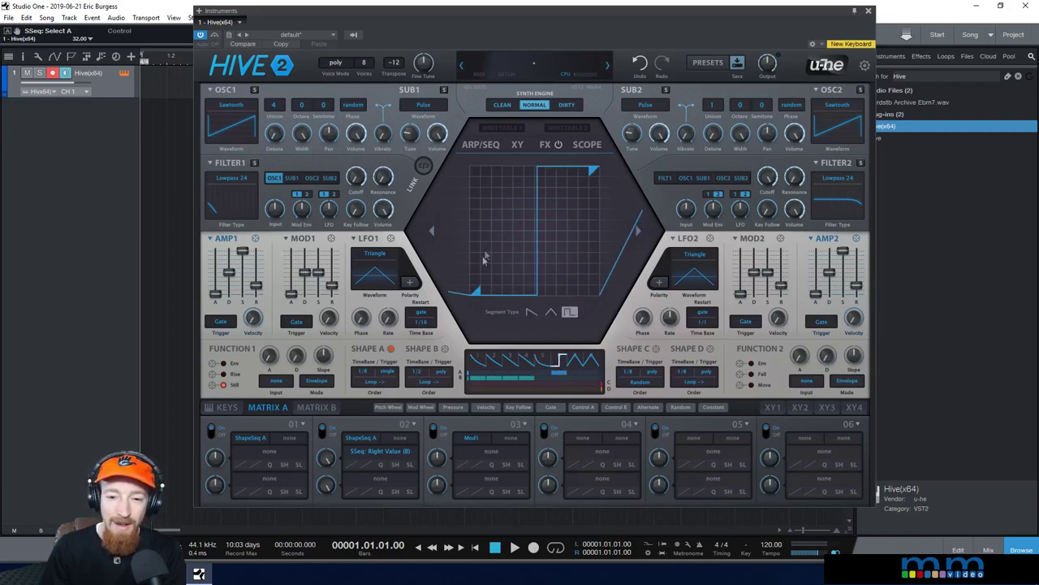
drag(478, 294, 475, 141)
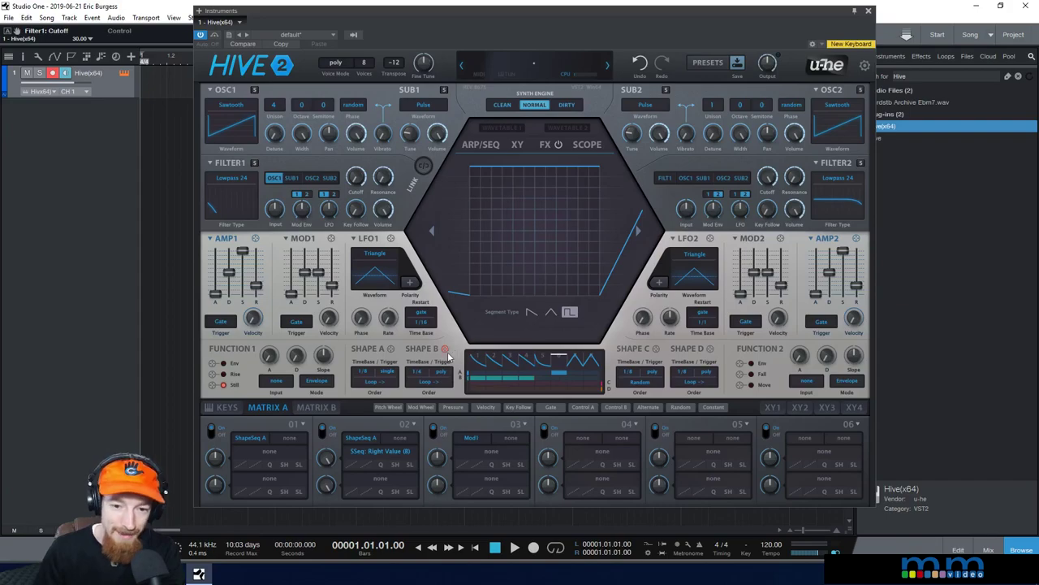
Assign Shape B to Filter 1's cutoff and adjust the depth of matrix slot 2's first target
drag(445, 355, 352, 42)
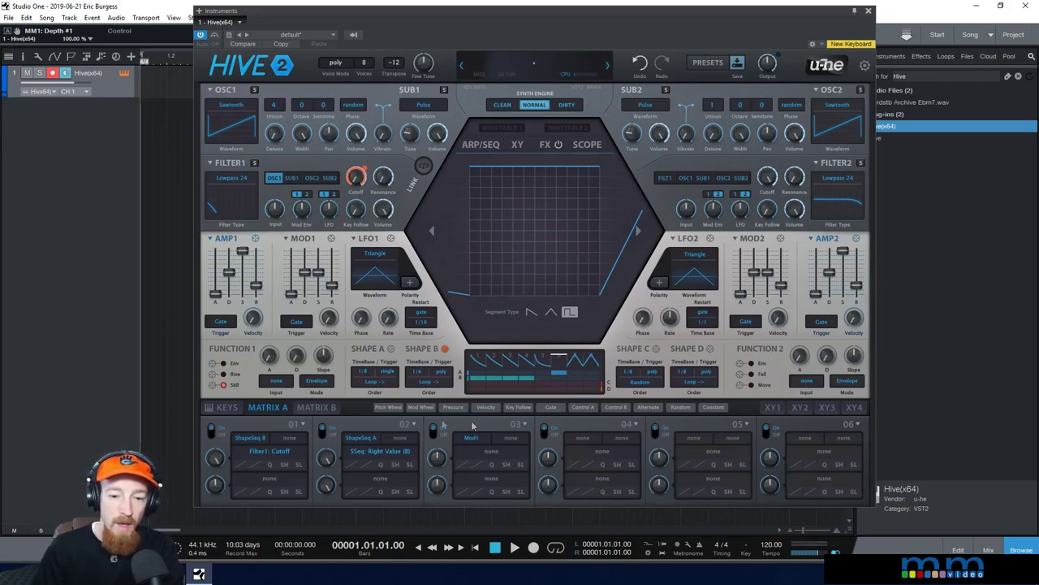
mouse_move(334, 459)
mouse_down()
mouse_move(333, 485)
mouse_move(332, 461)
mouse_up()
drag(331, 457, 328, 463)
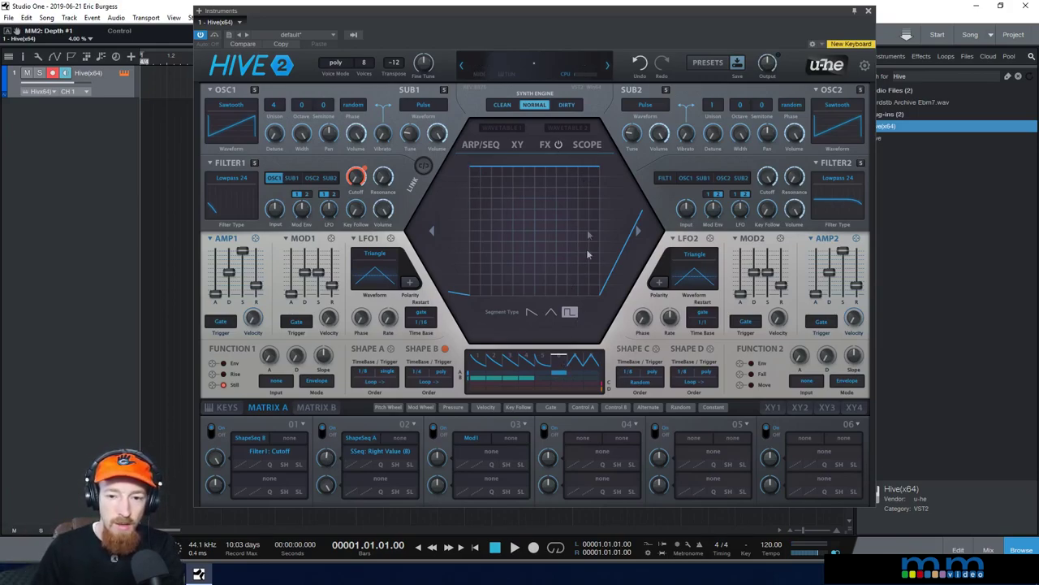
Lower segment 6's right level close to the minimum and add segment 7 to Shape A as a Saw
drag(593, 183, 591, 236)
click(579, 363)
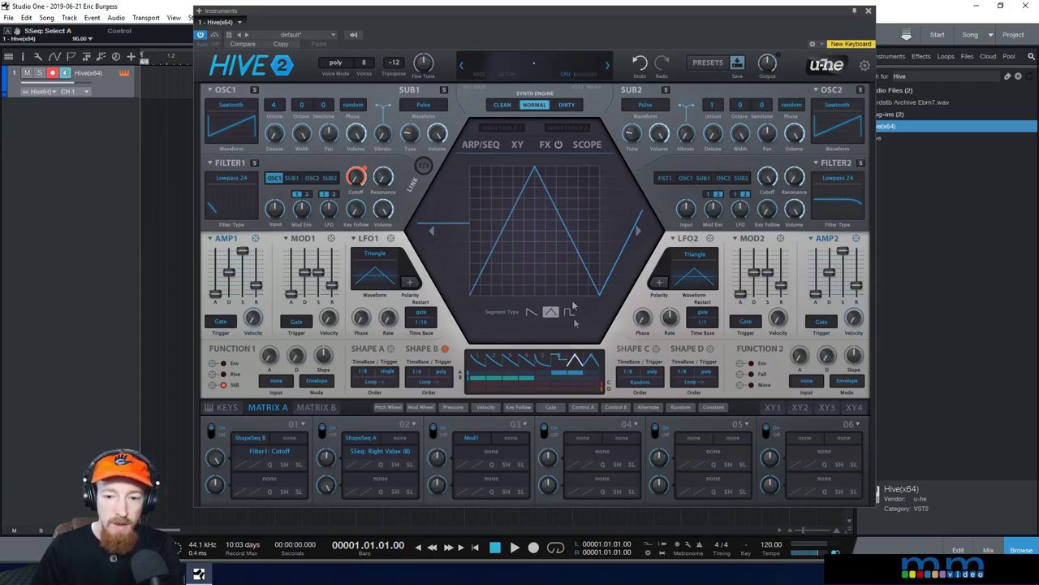
click(532, 313)
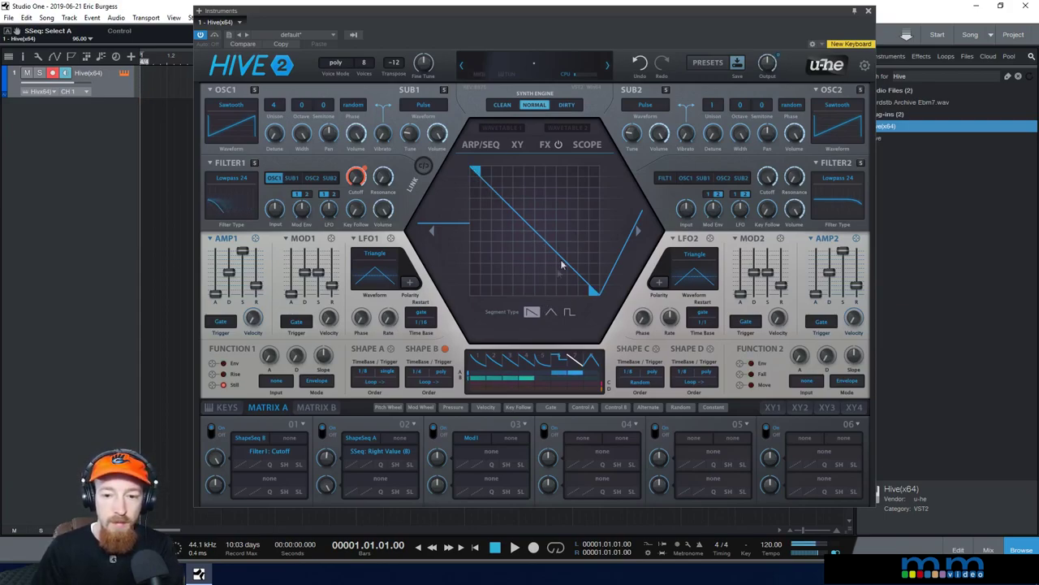
click(569, 312)
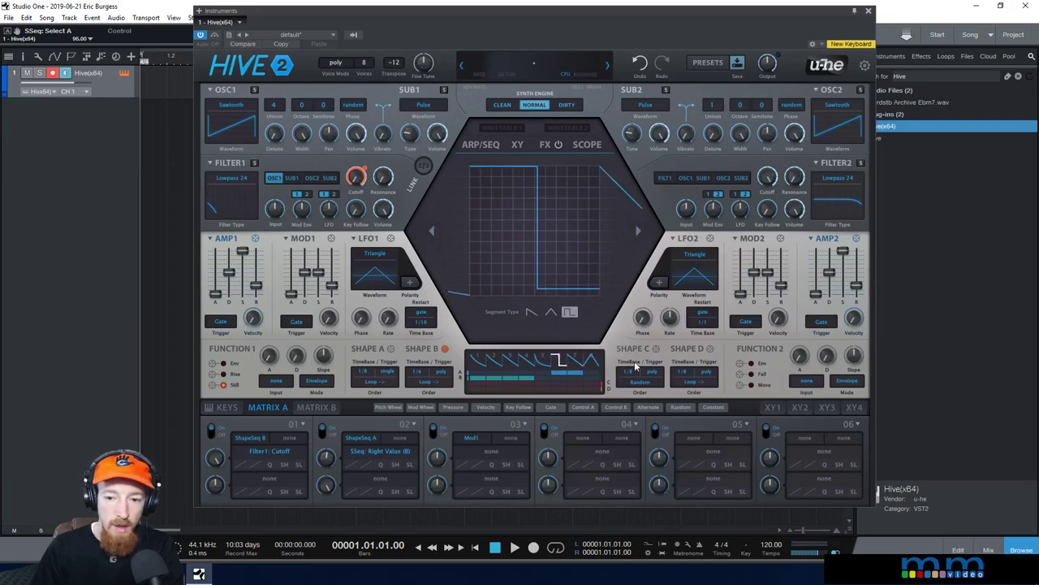
Keep Shape B's time base at 1/4 and set Shape A's time base to 1/2
click(416, 371)
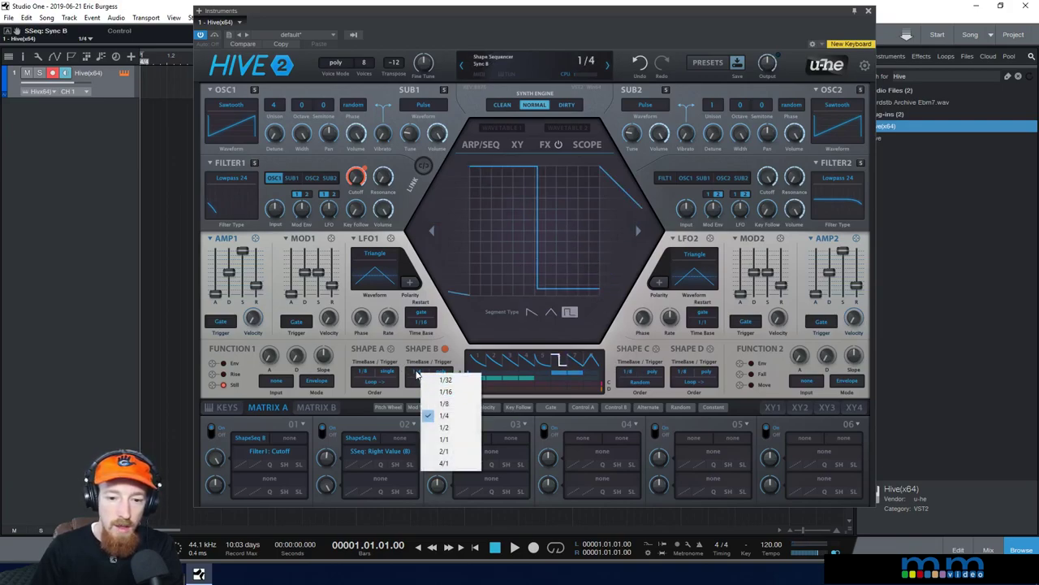
click(422, 372)
click(363, 372)
click(406, 427)
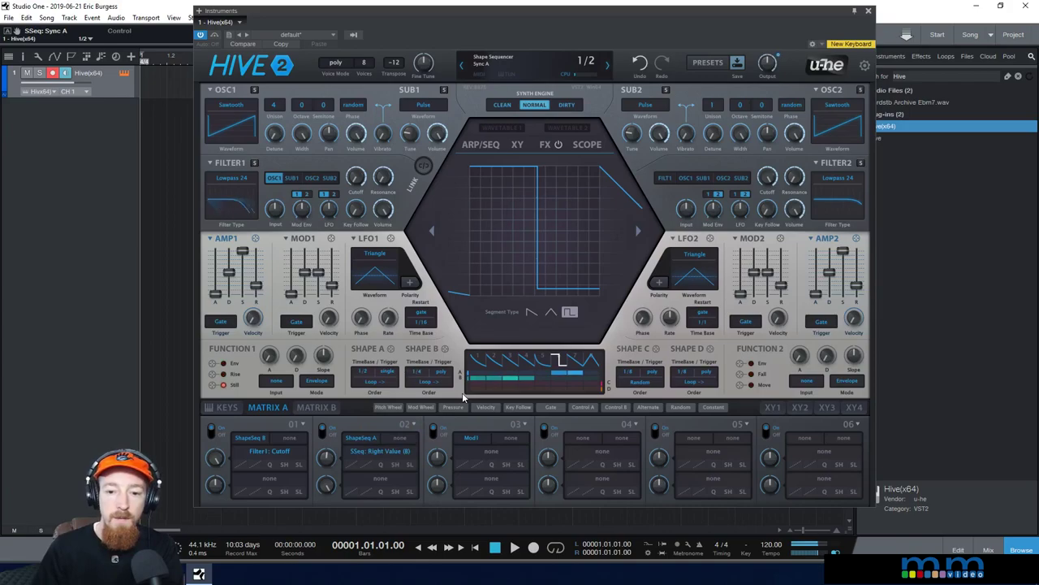
Keep segment 7 as a Saw and bend its slope downward into a slight curve
click(531, 312)
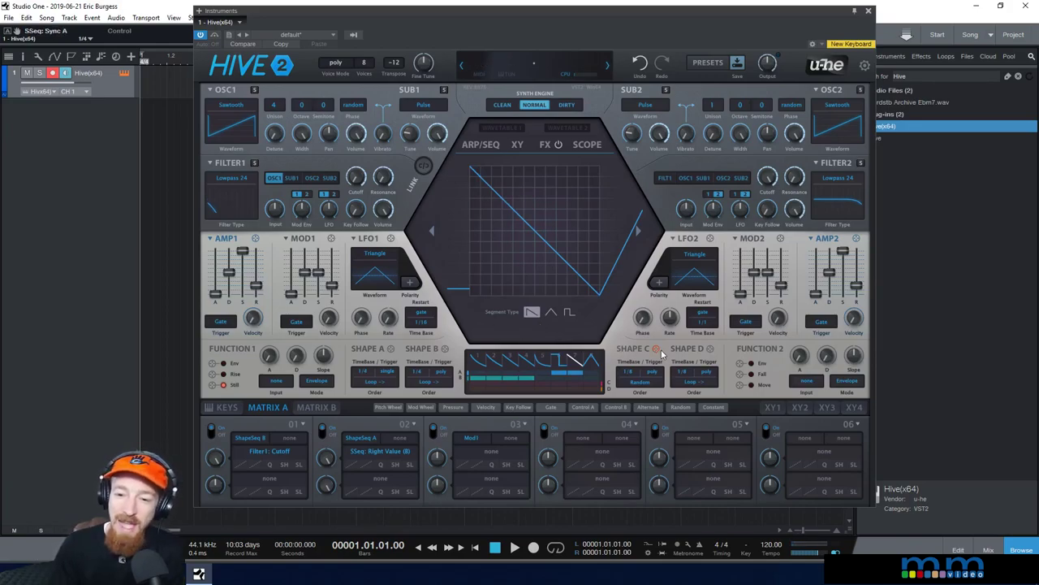
drag(530, 229, 539, 286)
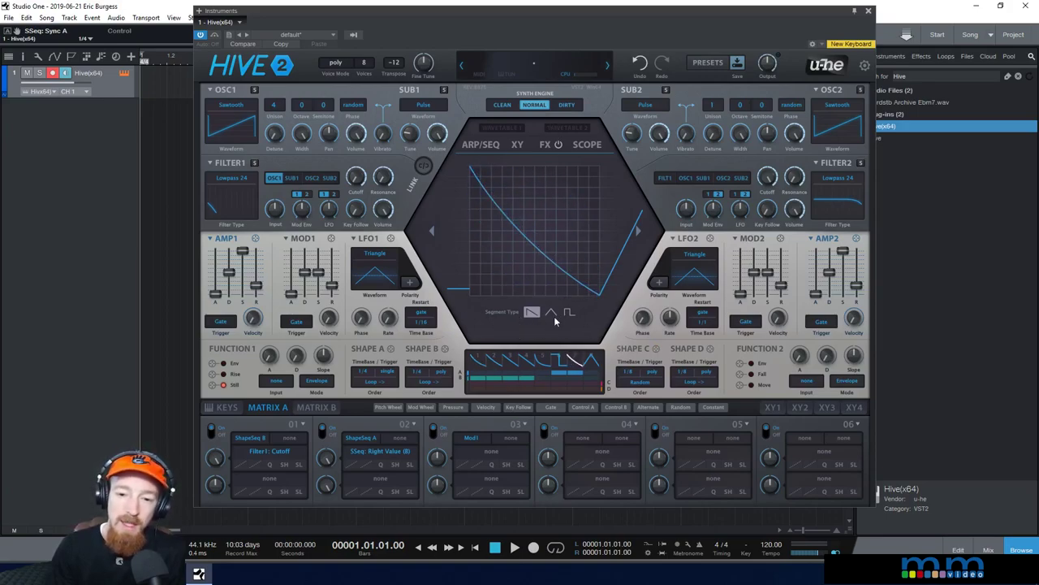
Change segments 1 to 4 to the Triangle type
click(551, 312)
click(499, 358)
click(550, 313)
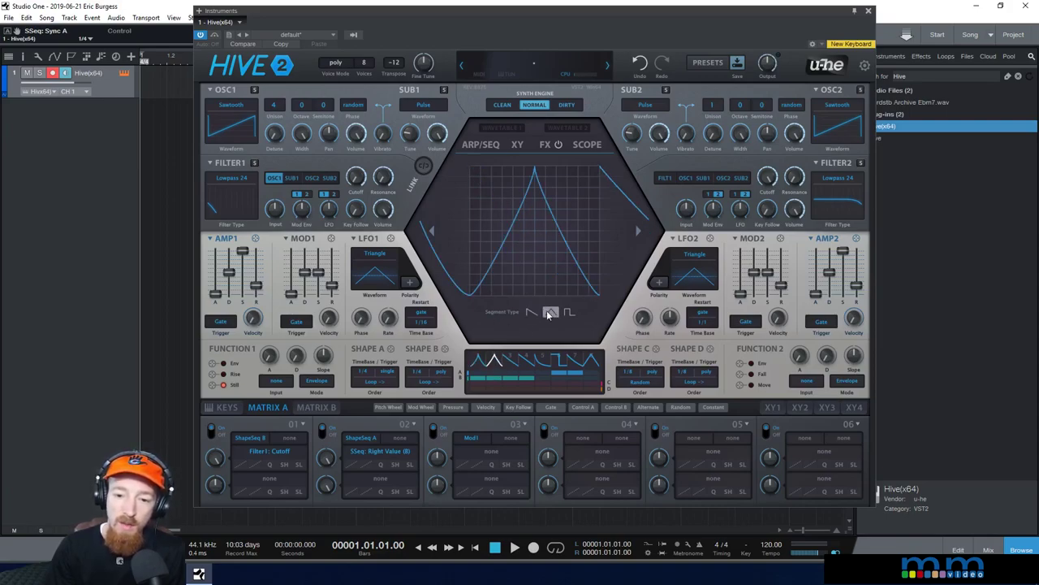
click(509, 361)
click(551, 312)
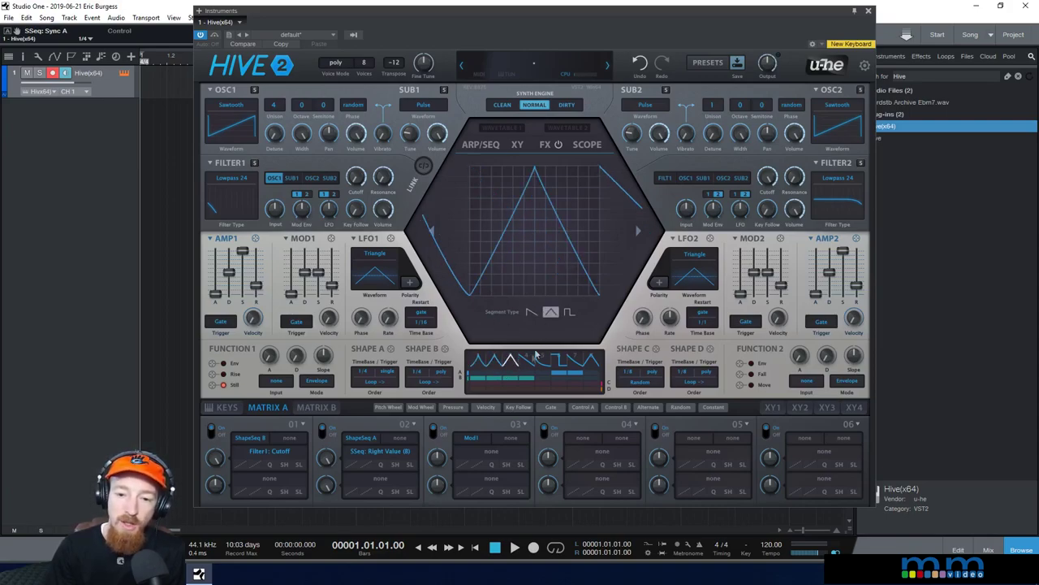
click(529, 359)
click(551, 312)
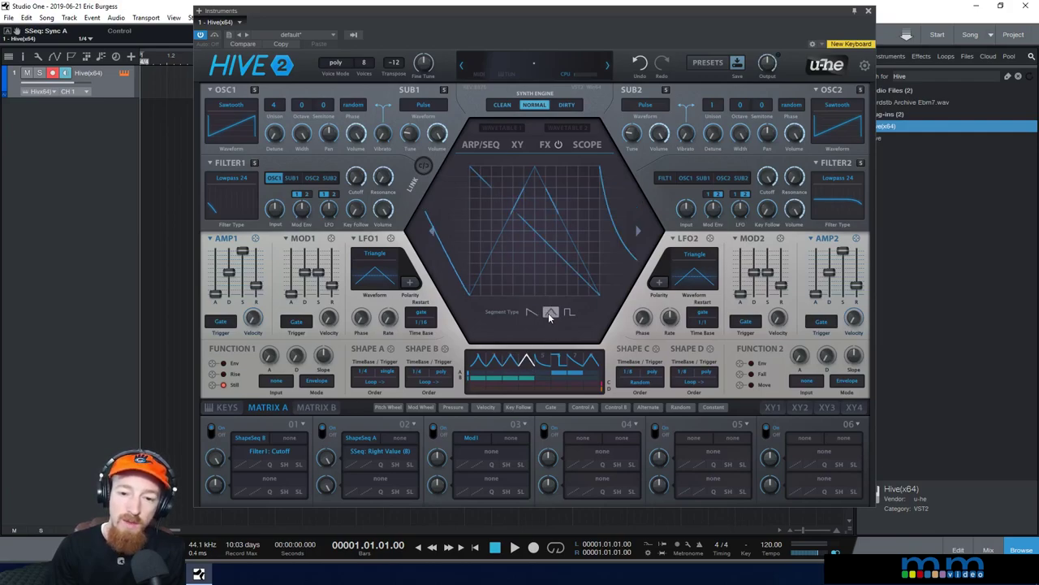
Check the triangles in segments 1 to 4 and straighten the curved slopes of segments 1 and 2
drag(534, 291, 509, 335)
click(497, 365)
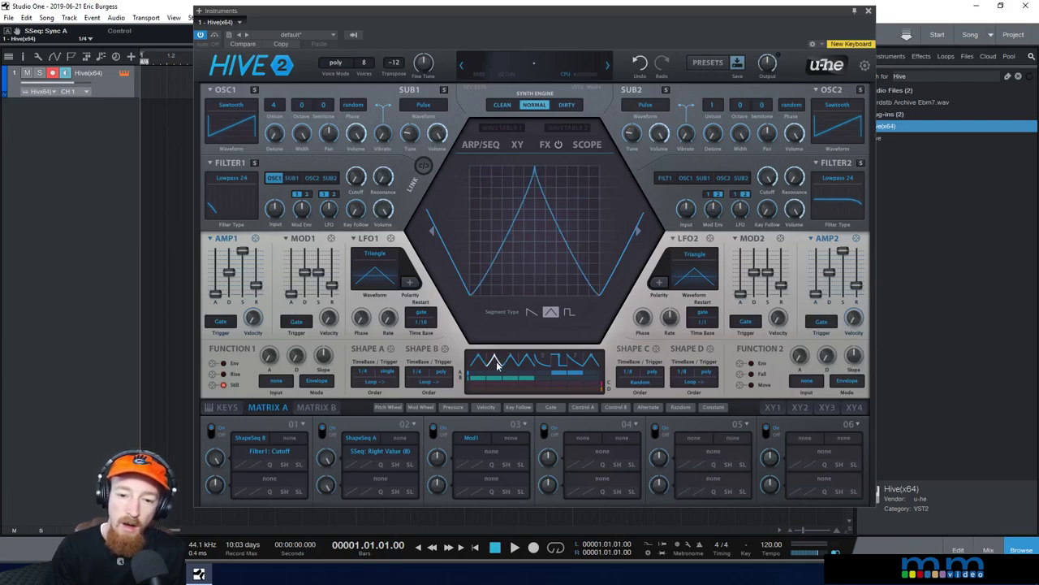
click(526, 363)
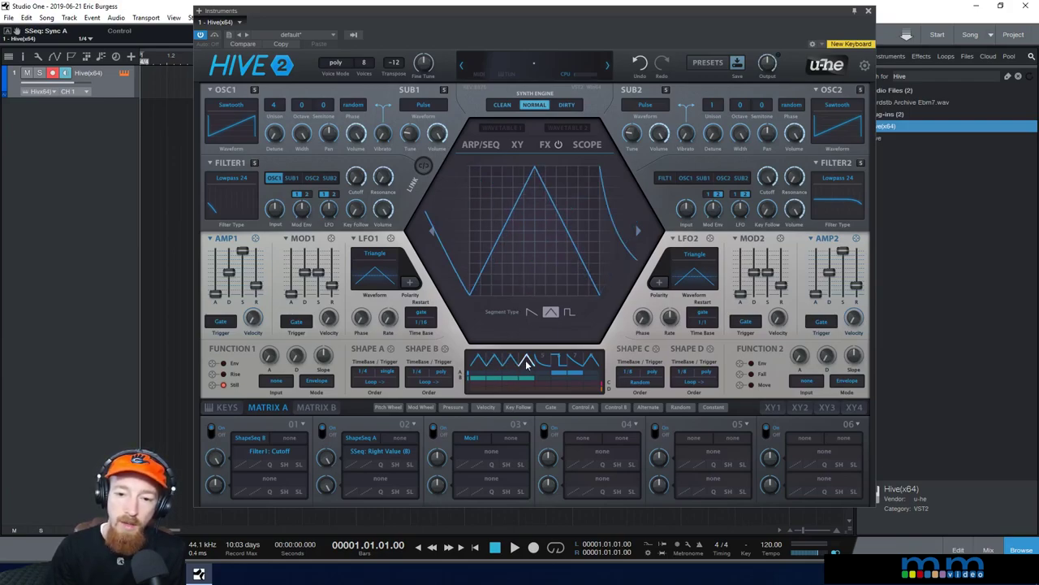
click(478, 365)
drag(558, 248, 539, 255)
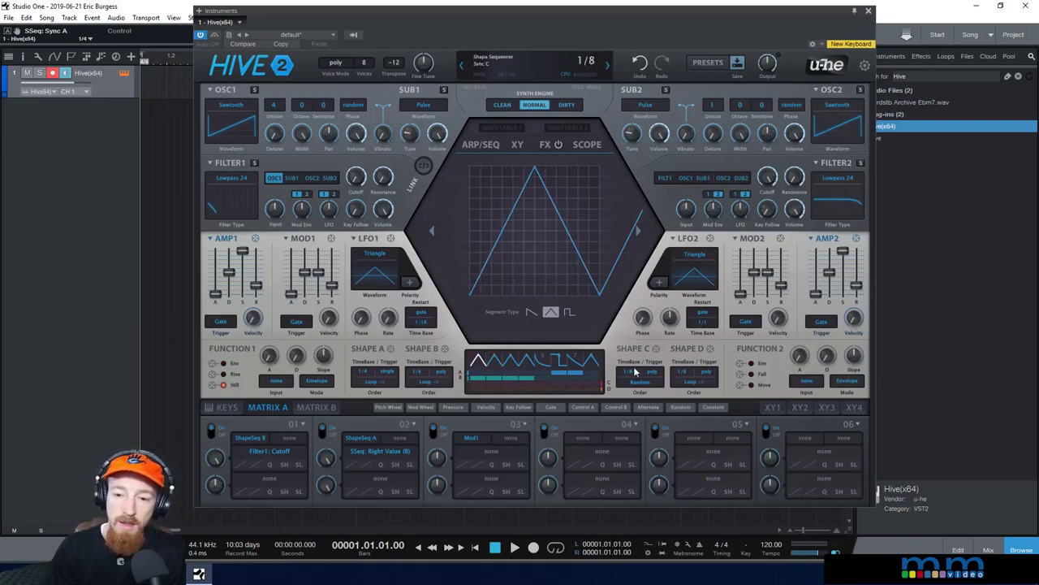
Reassign segments 1 to 4 from Shape B to Shape C and leave only segment 6 in Shape A
mouse_move(524, 388)
mouse_down()
mouse_move(474, 385)
mouse_move(526, 383)
mouse_up()
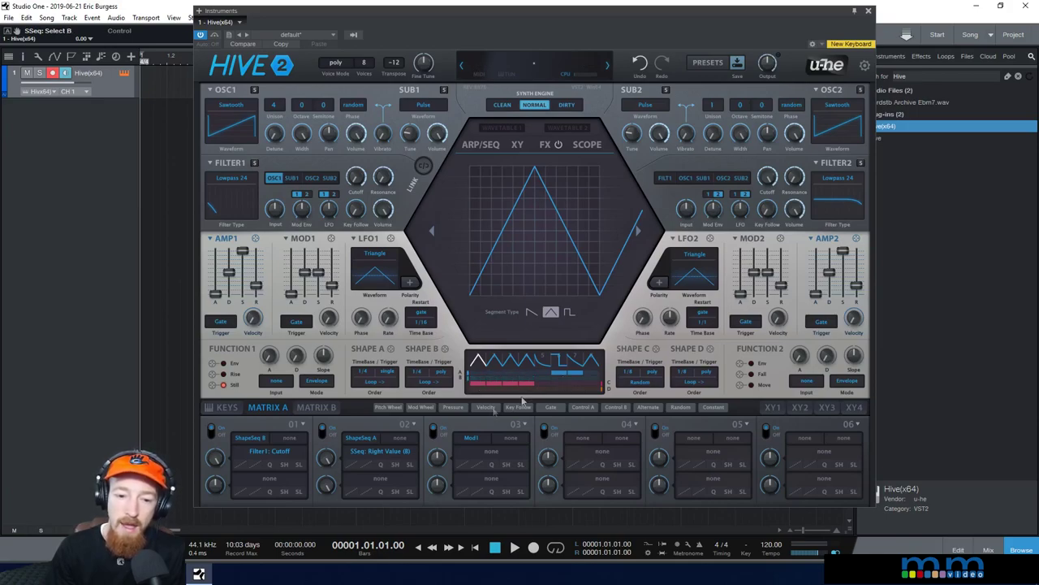
click(560, 367)
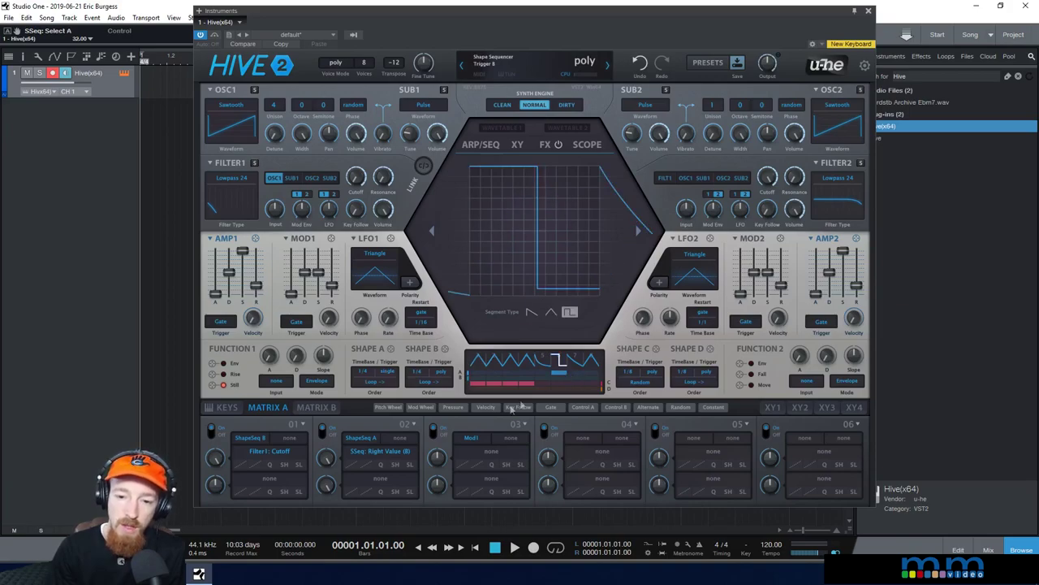
Change matrix slot 2's first target to the Shape Sequencer's Curve (C)
click(393, 456)
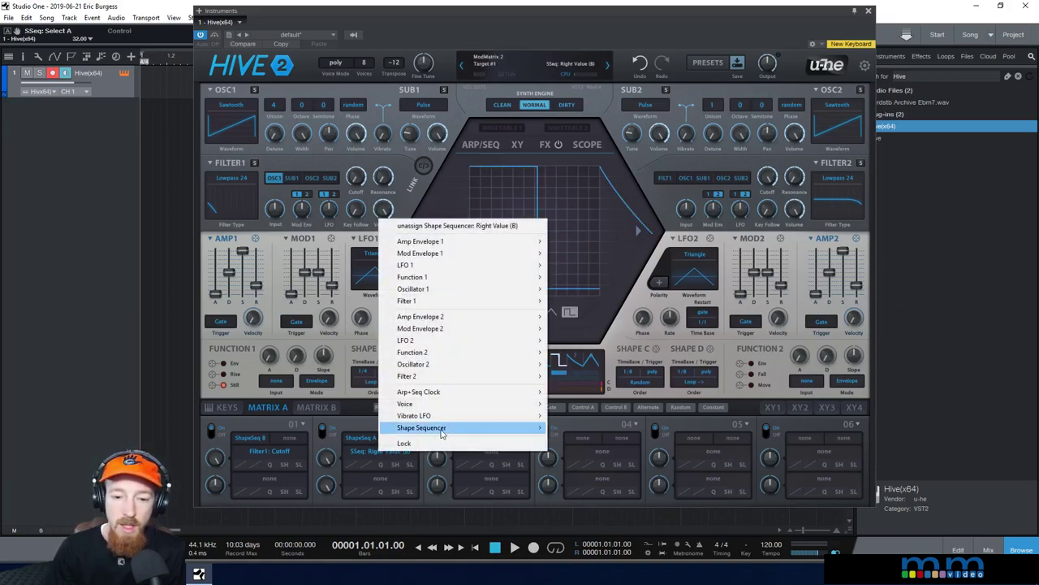
mouse_move(444, 427)
click(582, 499)
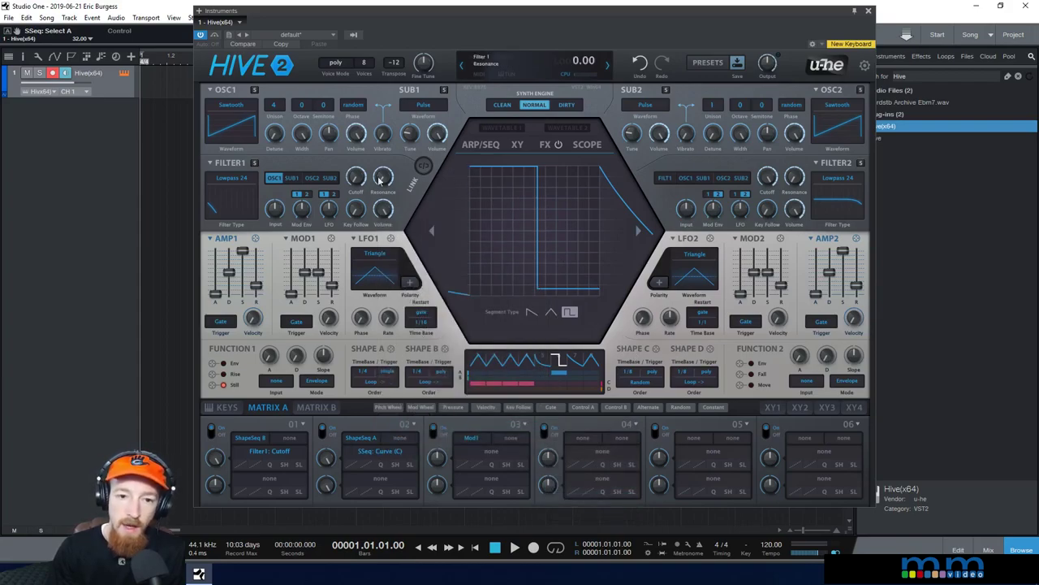
Remove the Shape Sequencer B modulation from Filter 1's cutoff and assign Shape C to it instead
right_click(352, 174)
mouse_move(406, 196)
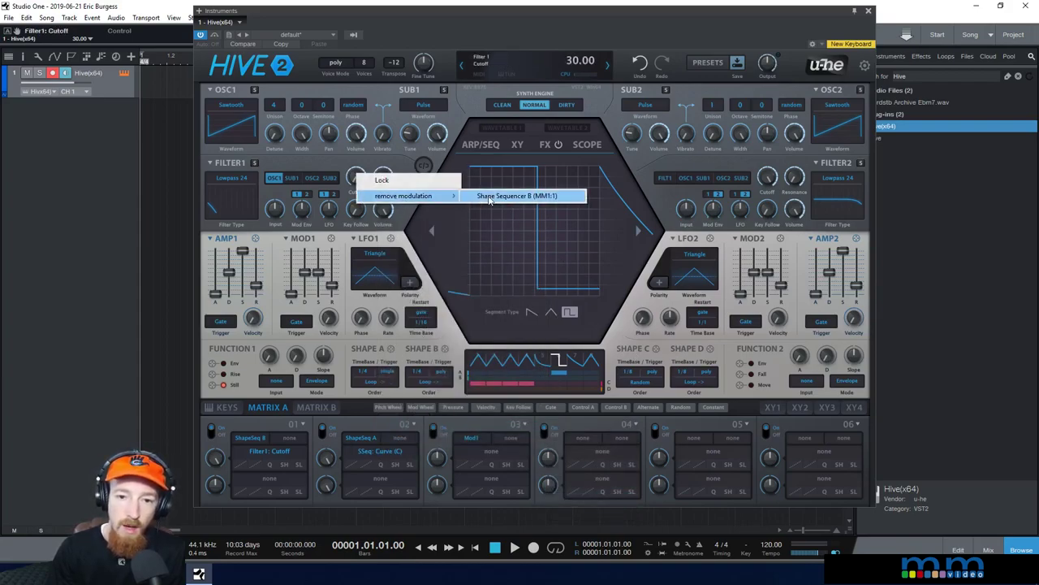
click(523, 200)
drag(657, 351, 352, 195)
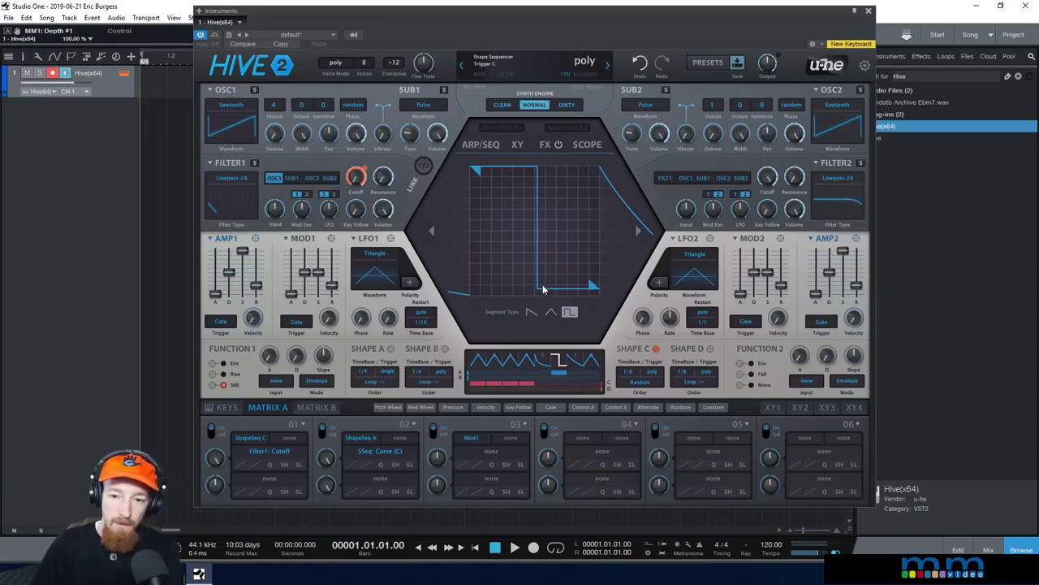
Try flattening segment 6's square wave, adjust matrix slot 2's depth, and restore the segment's levels to maximum on the left and minimum on the right
drag(476, 171, 526, 273)
drag(591, 286, 593, 256)
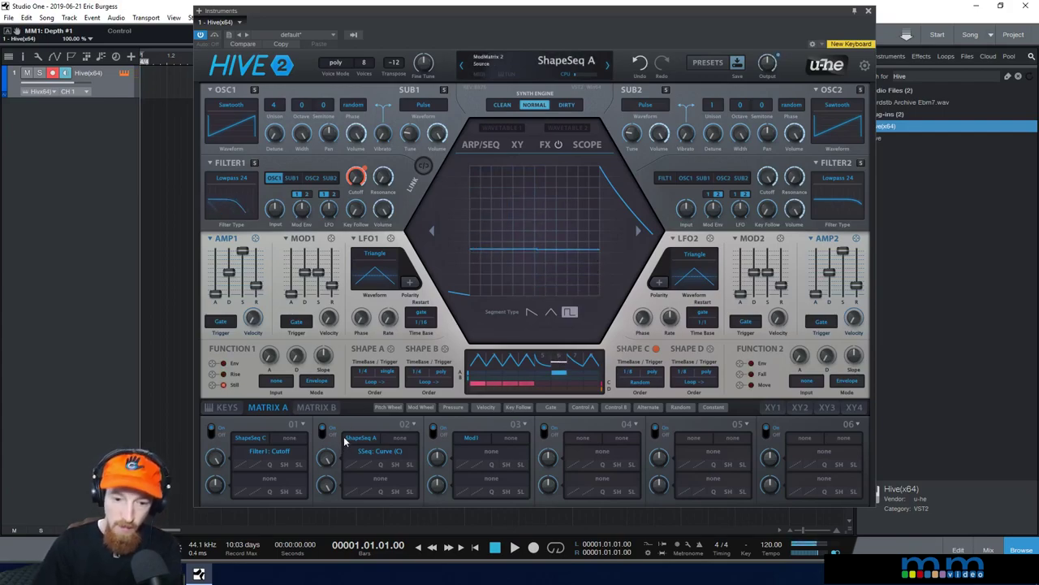
drag(325, 463, 320, 439)
drag(599, 251, 595, 292)
drag(478, 248, 464, 112)
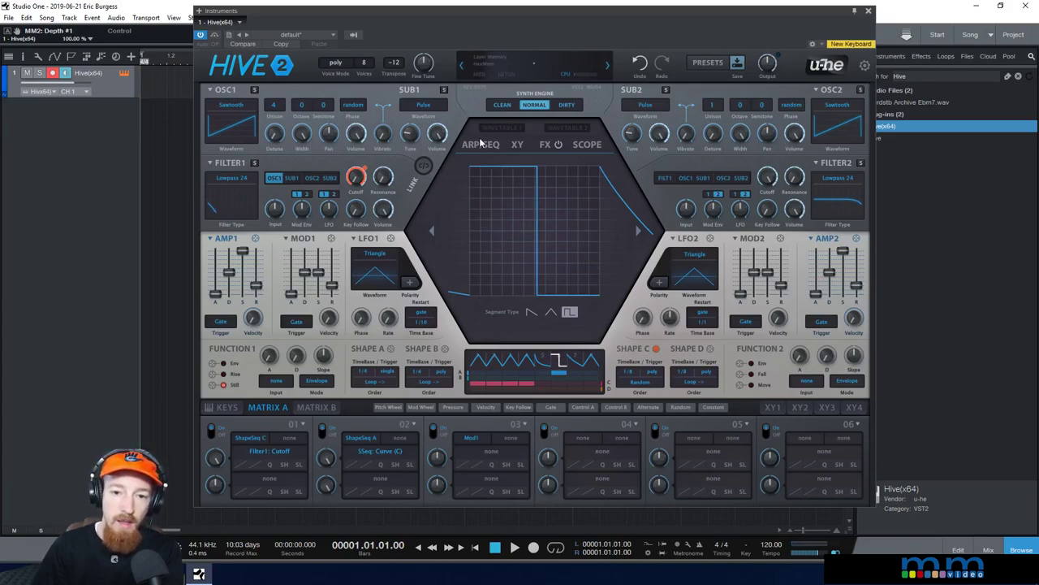
Display ShapeSeq C as the first modulation source in the scope
click(480, 145)
click(586, 144)
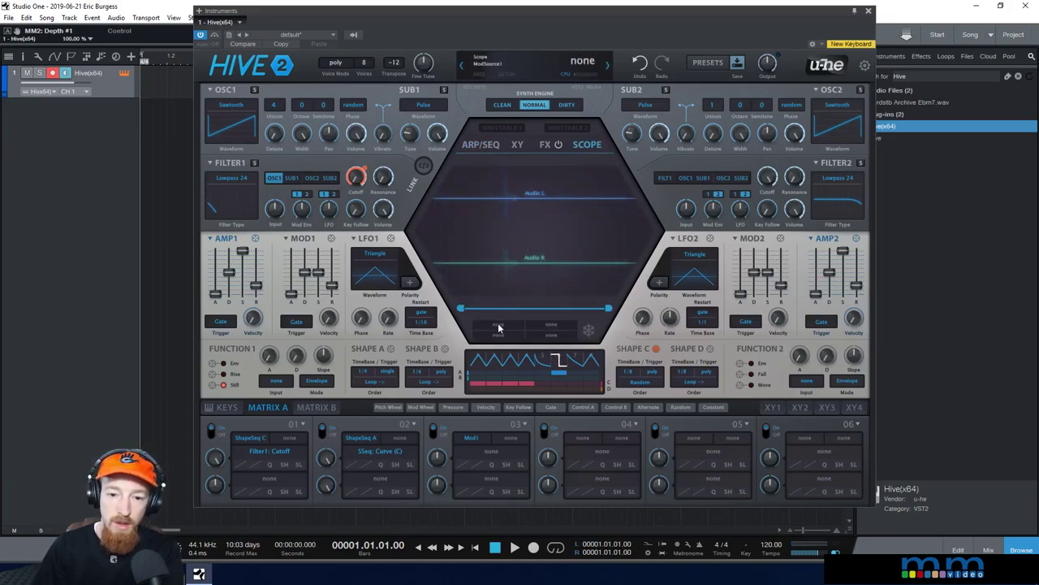
click(552, 325)
click(556, 333)
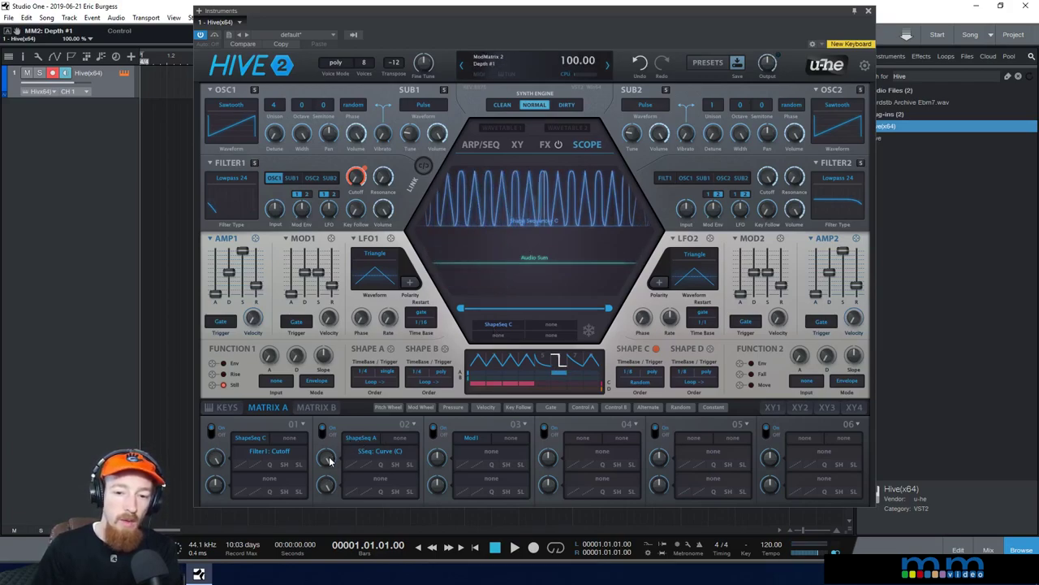
Try matrix slot 2's first depth at -100, set it to 0, and change its target to the Shape Sequencer's Ratchet (D)
drag(327, 458, 329, 531)
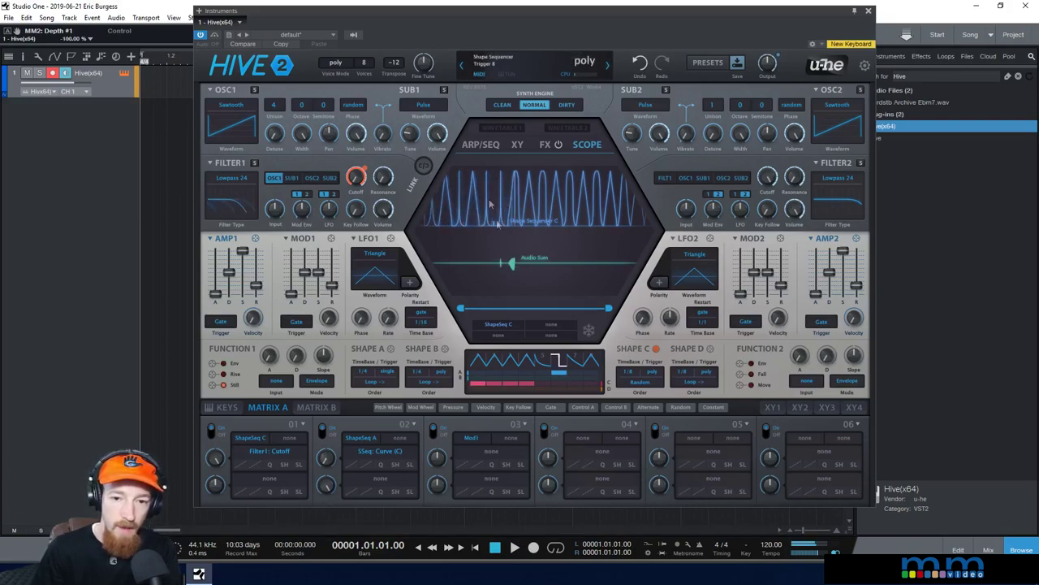
drag(325, 459, 326, 440)
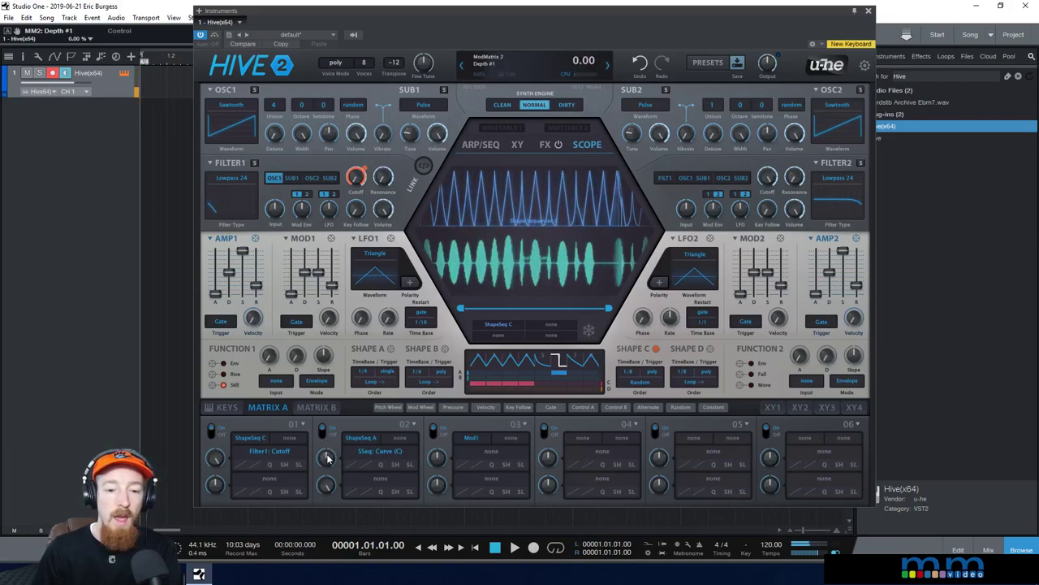
click(396, 456)
mouse_move(455, 428)
click(581, 511)
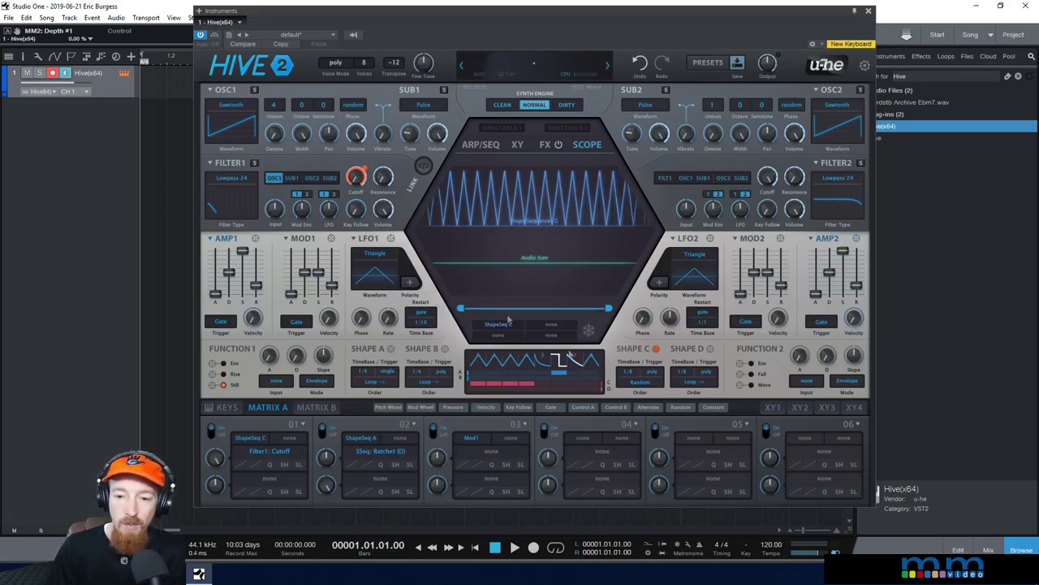
Replace the Shape C modulation on Filter 1's cutoff with Shape D, and display ShapeSeq D in the scope
right_click(358, 183)
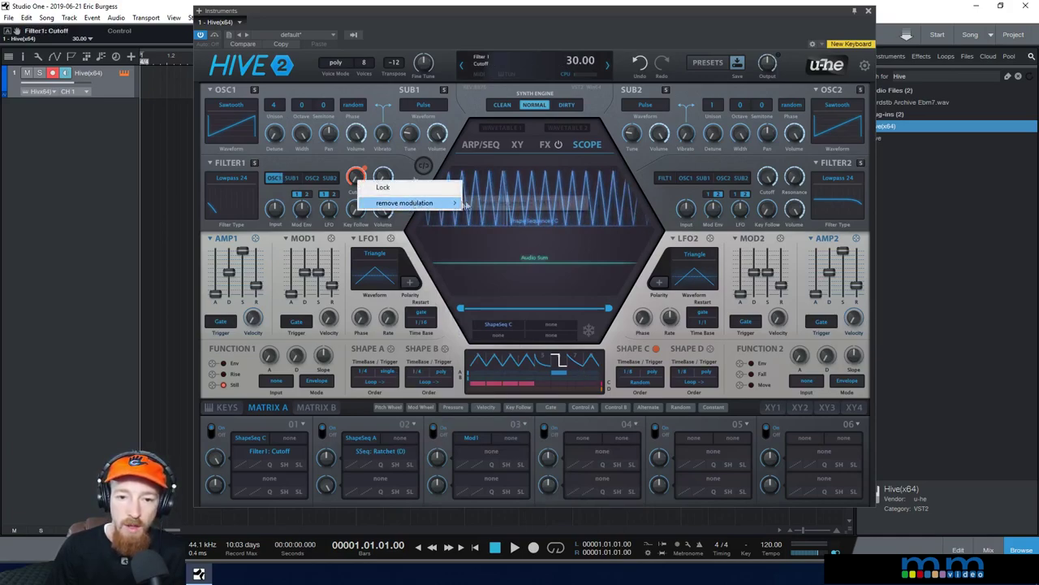
drag(655, 348, 358, 176)
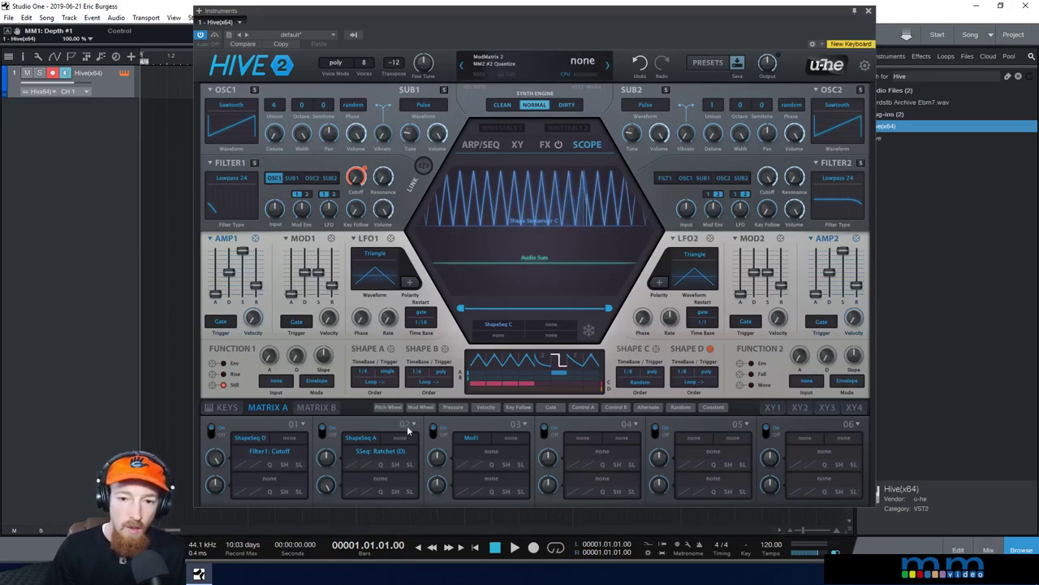
click(504, 327)
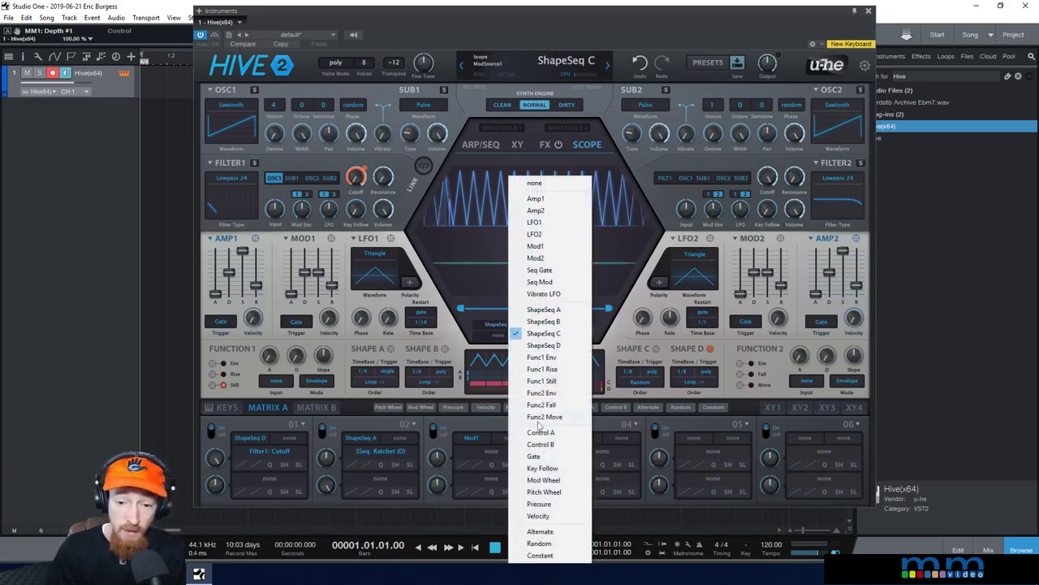
click(557, 346)
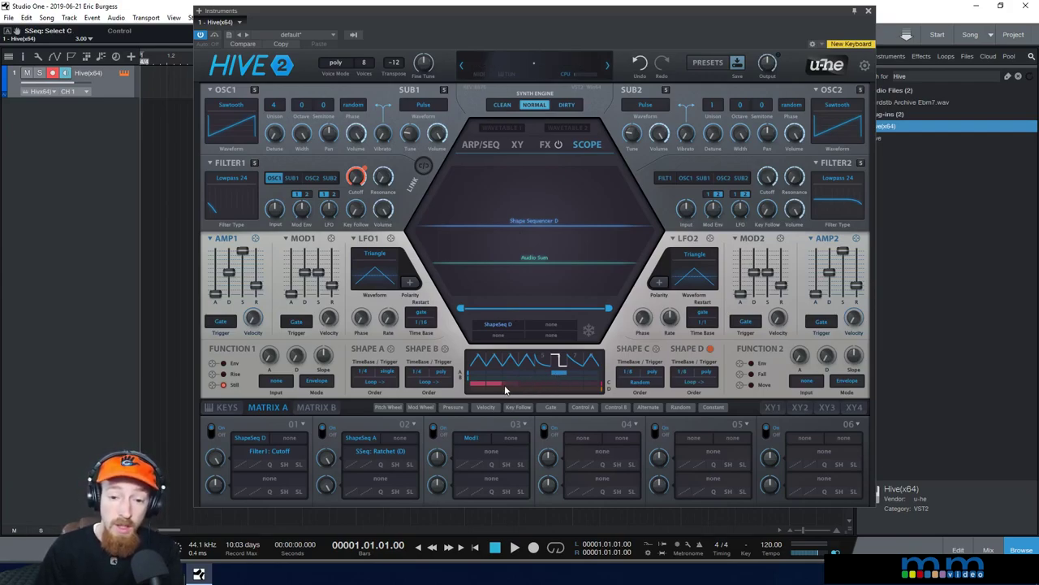
Reassign segments 1 to 4 from Shape C to Shape D, and check segment 6 and the ratcheted waveform in the scope
drag(478, 393, 513, 393)
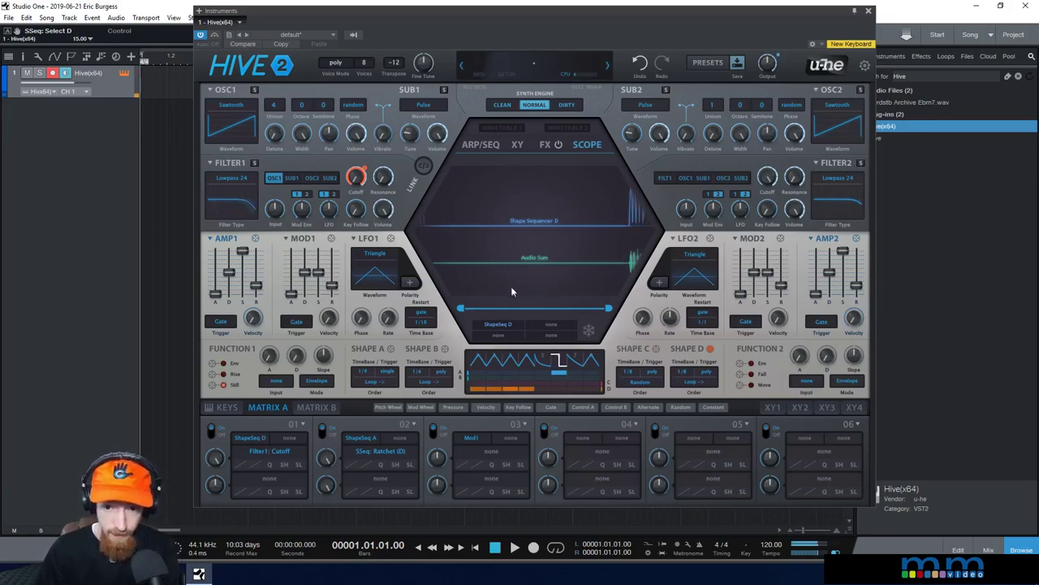
click(485, 209)
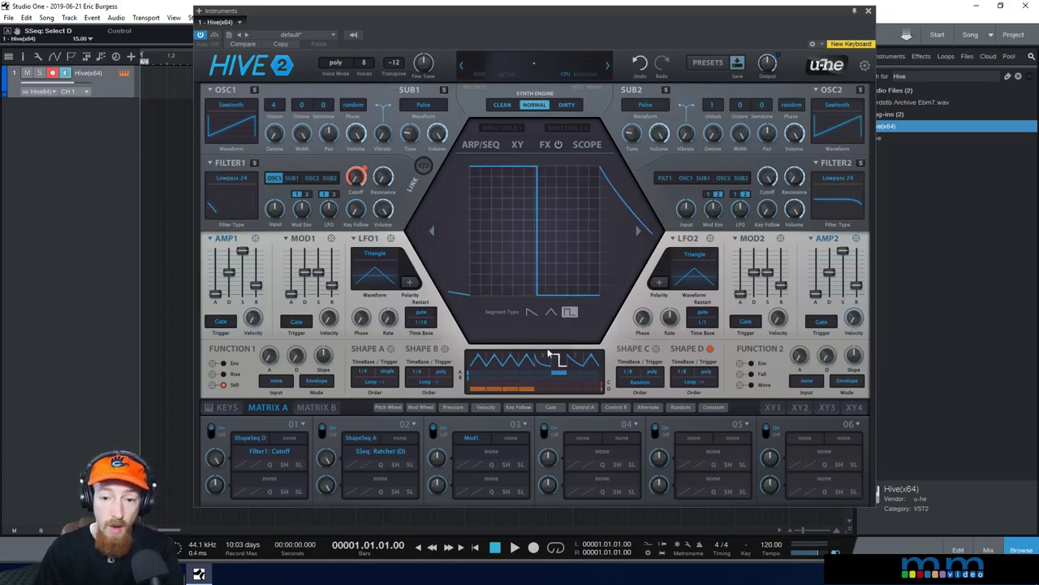
click(578, 147)
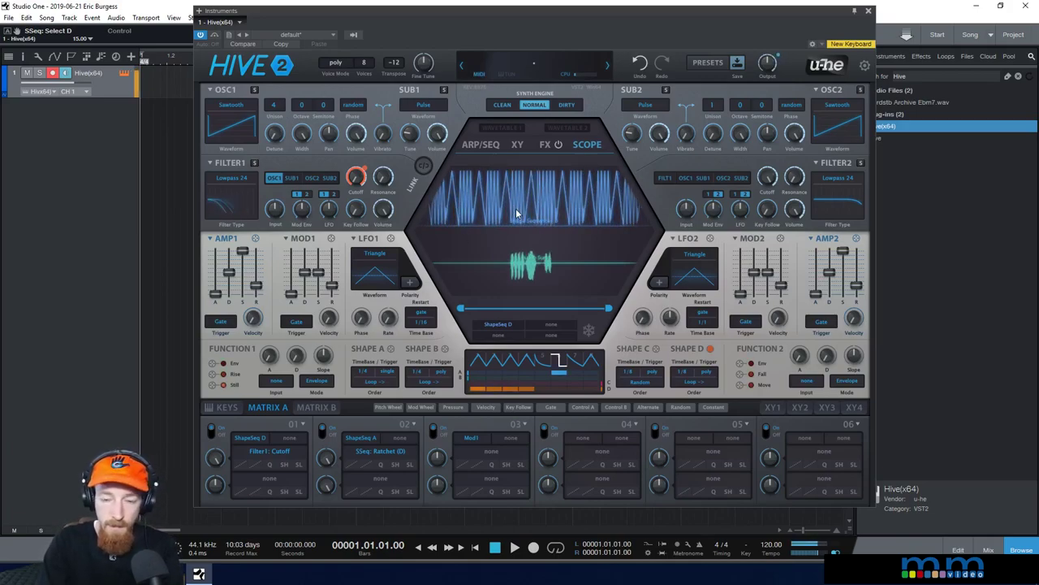
click(708, 372)
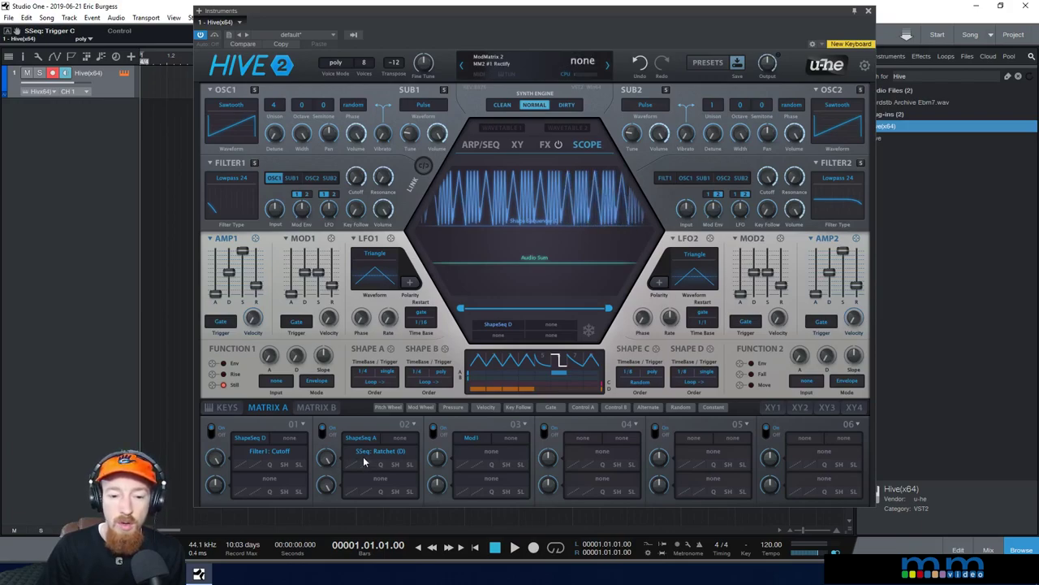
Assign segments 7 and 8 to Shape B, and modulate matrix slot 2's first depth with Shape B at -100
click(578, 363)
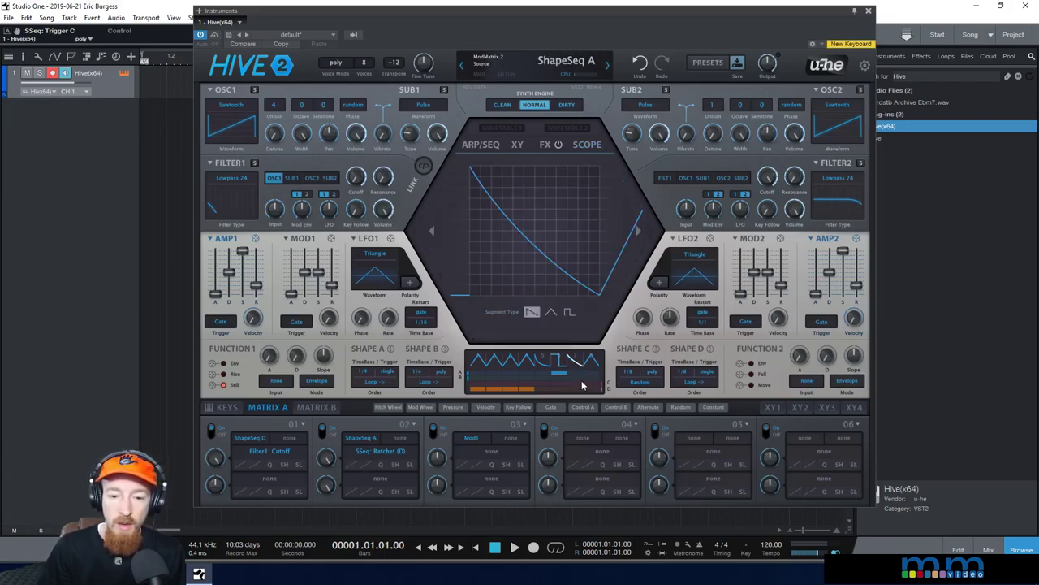
drag(577, 382, 597, 389)
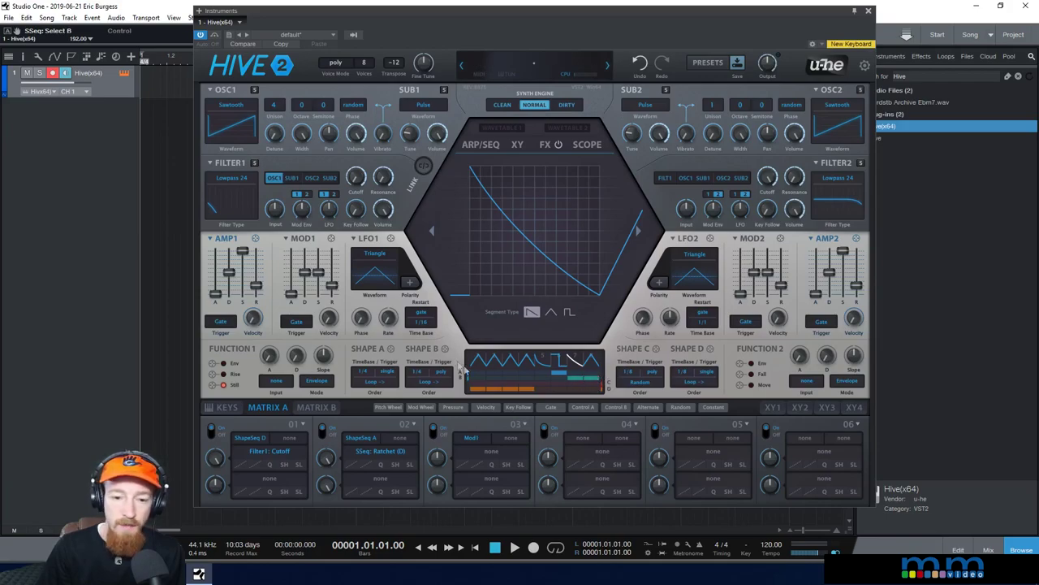
drag(444, 351, 318, 521)
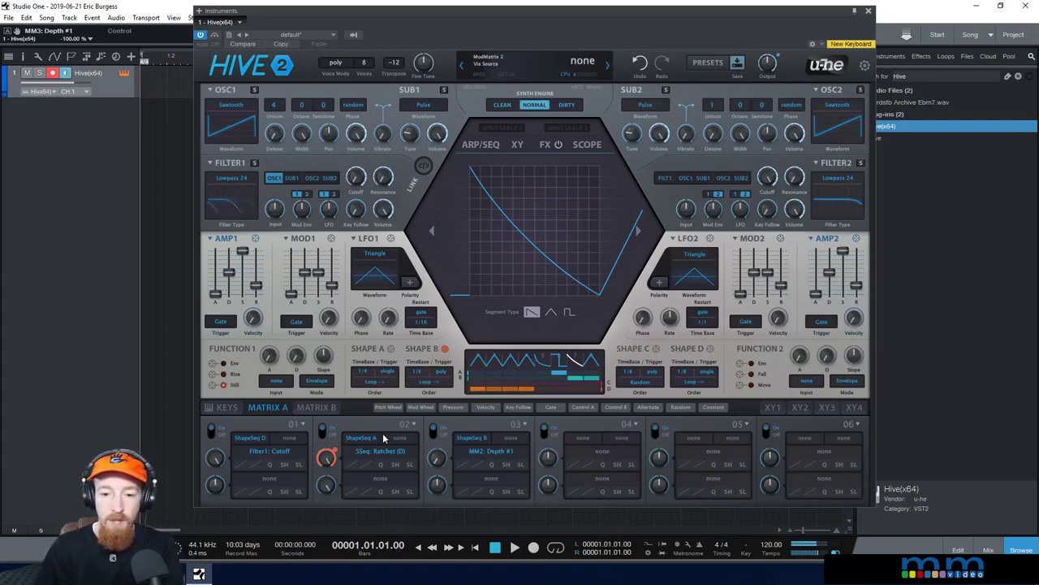
Set Shape B's time base to 1/2
click(421, 371)
click(446, 402)
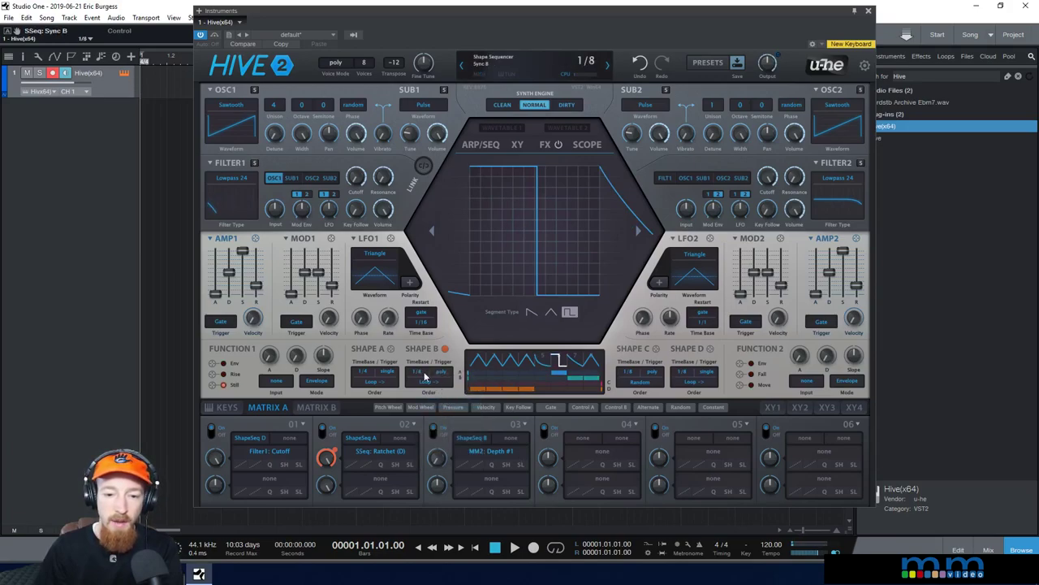
click(421, 373)
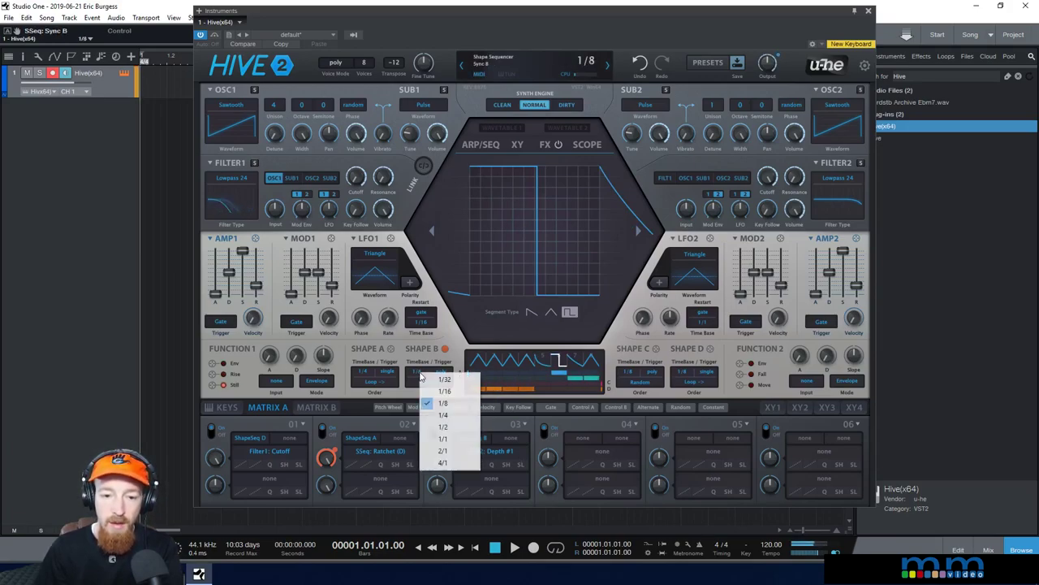
click(456, 425)
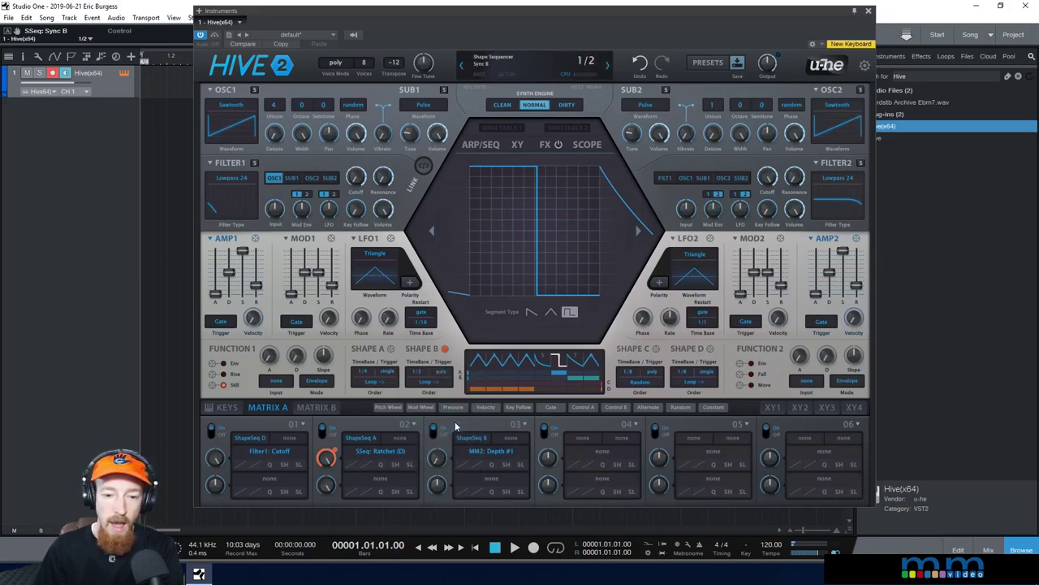
Assign Shape D to Osc1's detune at a depth of 69, and set matrix slot 2's first depth to 44 while watching the scope
drag(710, 349, 286, 91)
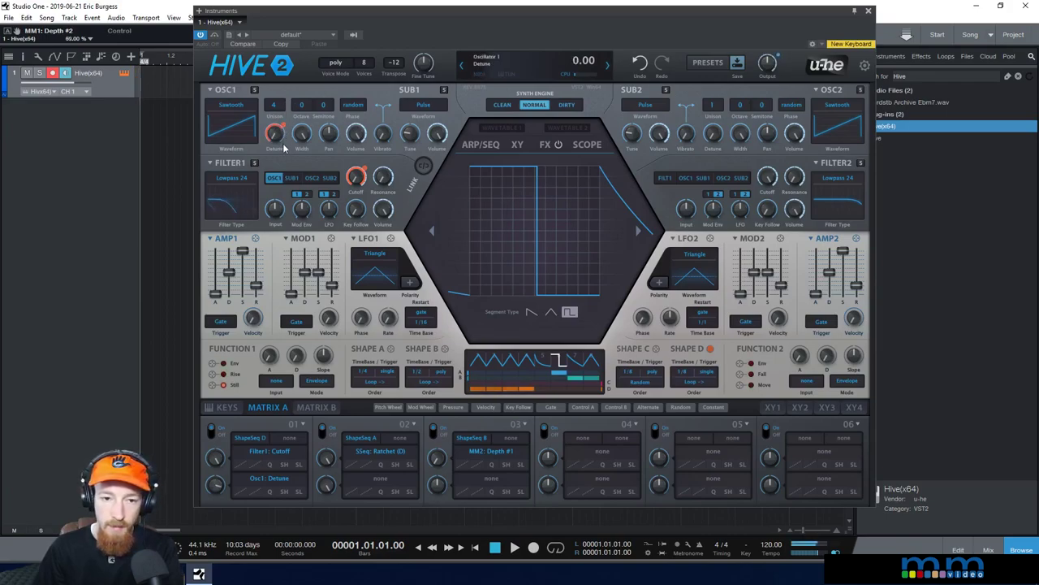
click(587, 144)
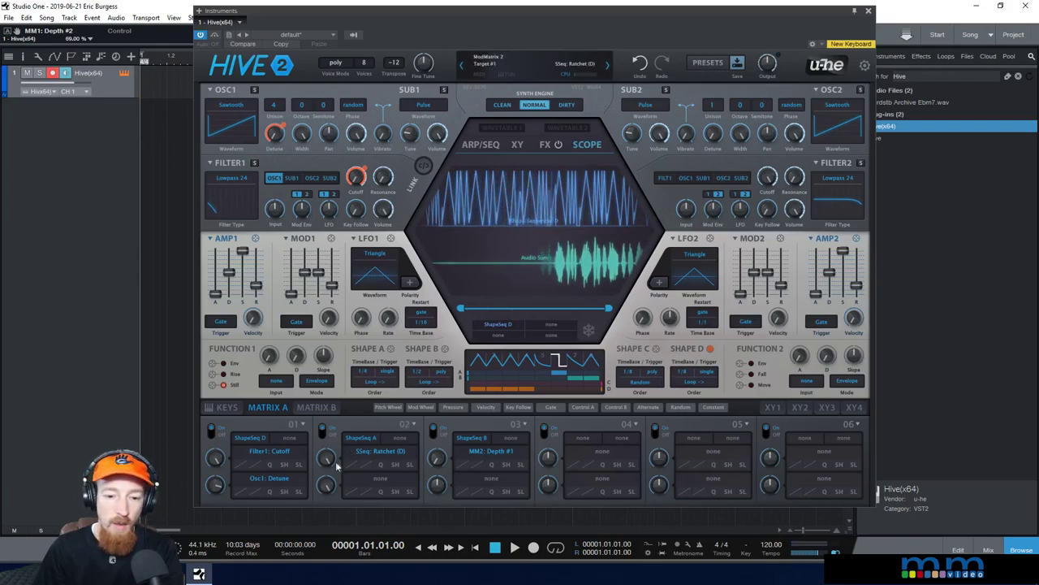
scroll(328, 462, down, 10)
scroll(329, 460, up, 3)
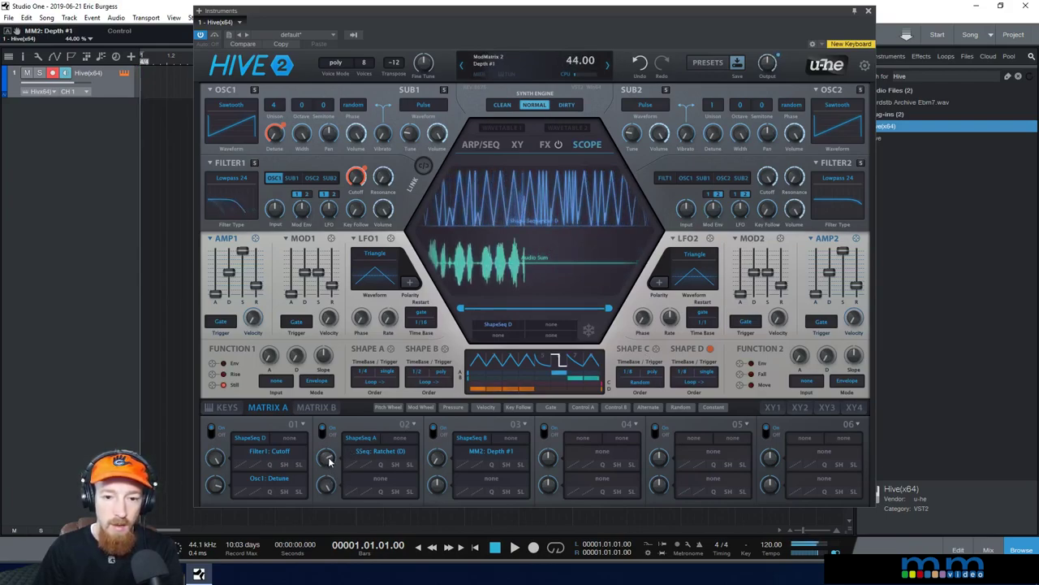
Turn on the effects section and enable its Reverb, Delay and Chorus
click(556, 146)
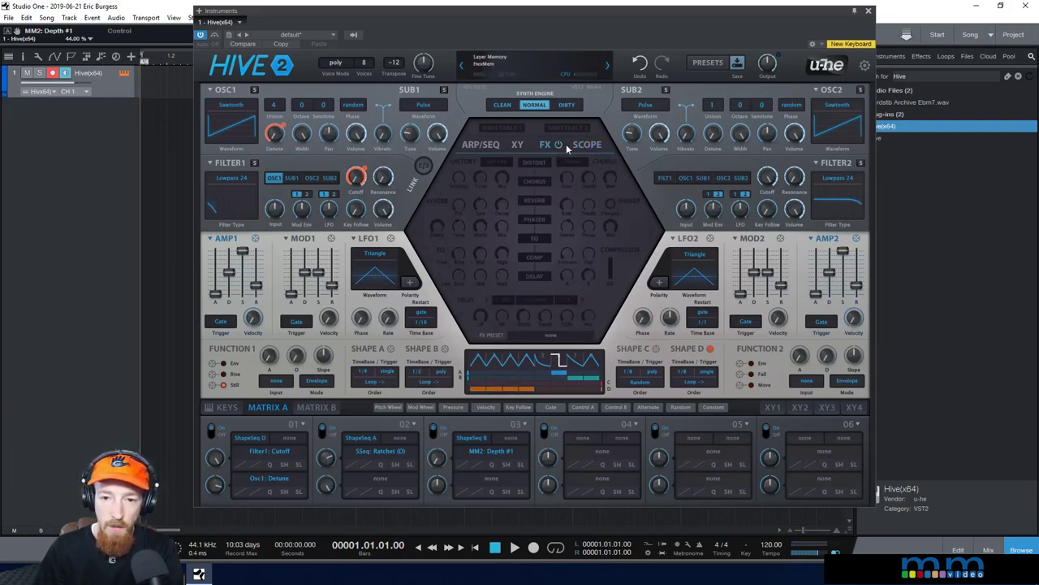
click(543, 205)
click(536, 276)
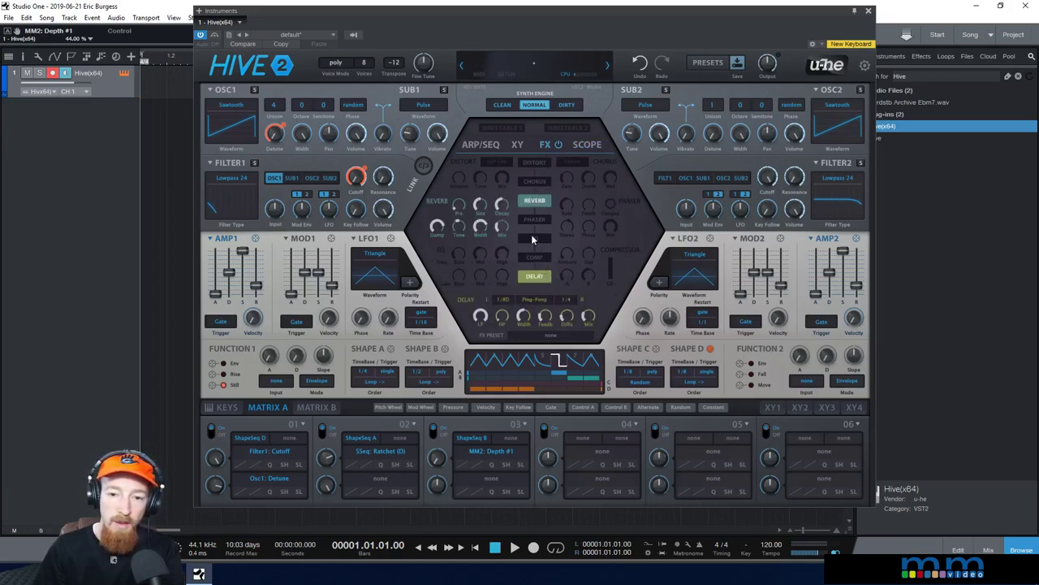
click(535, 182)
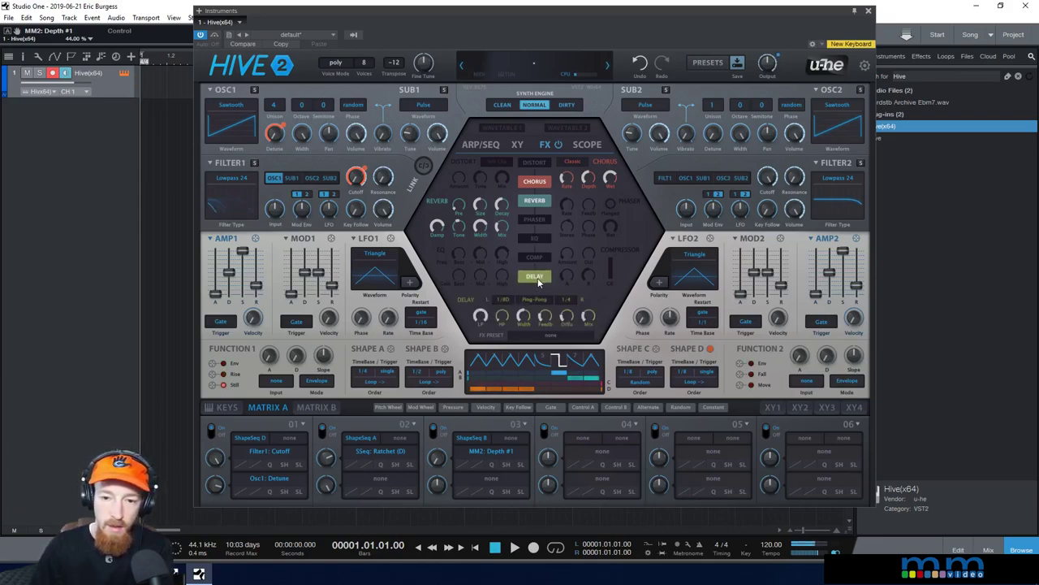
click(538, 182)
click(536, 181)
Set the reverb's dry/wet mix to 15.5 and its size to 142
drag(502, 229, 501, 233)
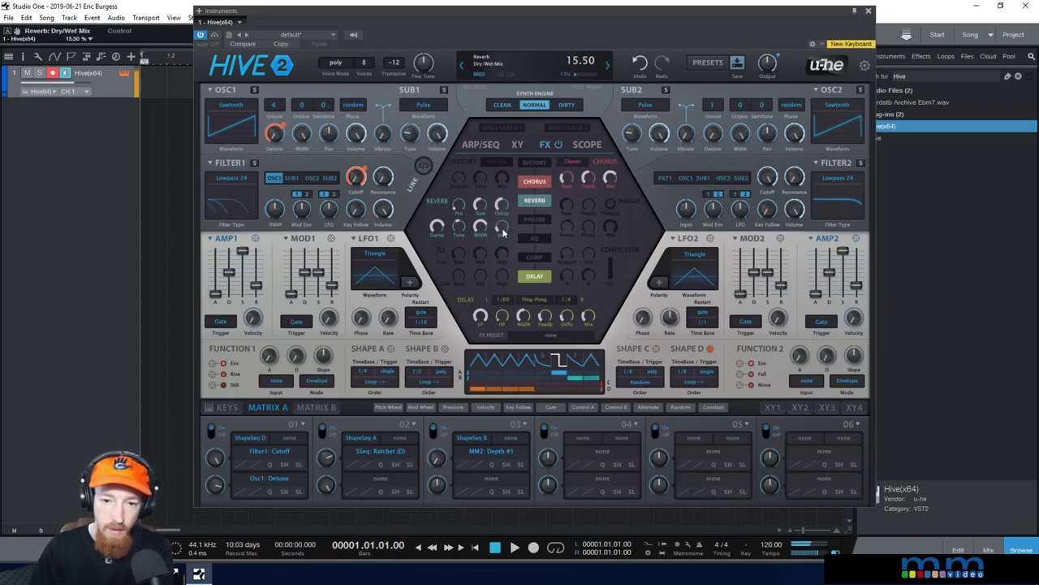
drag(481, 208, 481, 198)
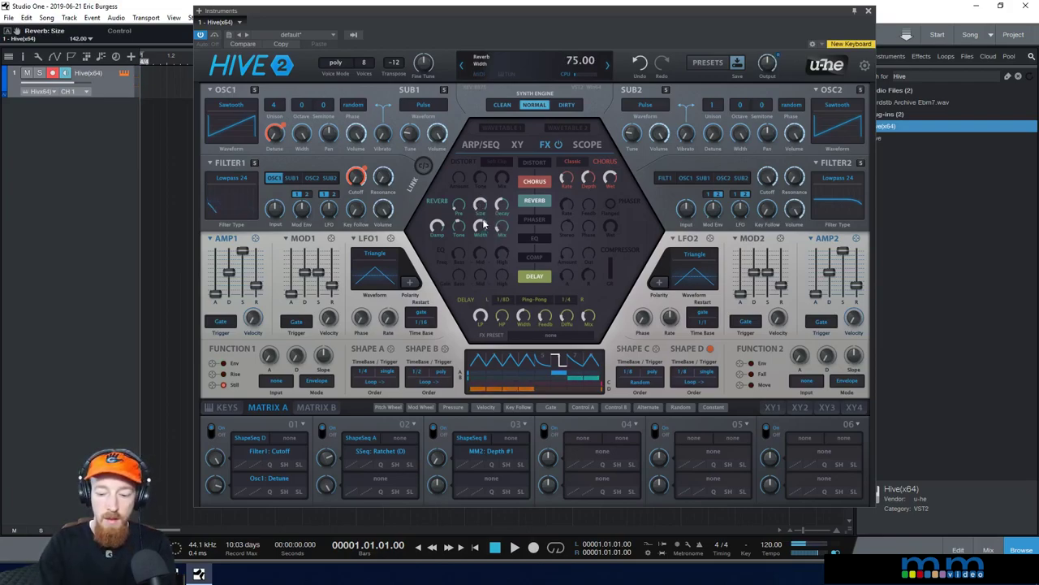
Bend the straight slopes of the triangles in segments 1 to 4 into inward curves with sharp peaks
click(511, 369)
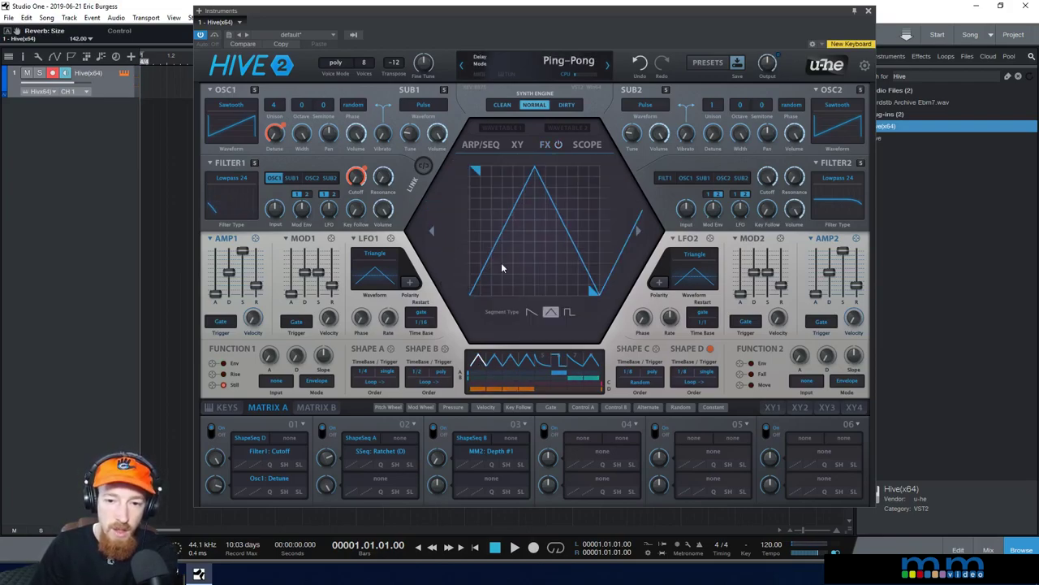
drag(537, 248, 540, 287)
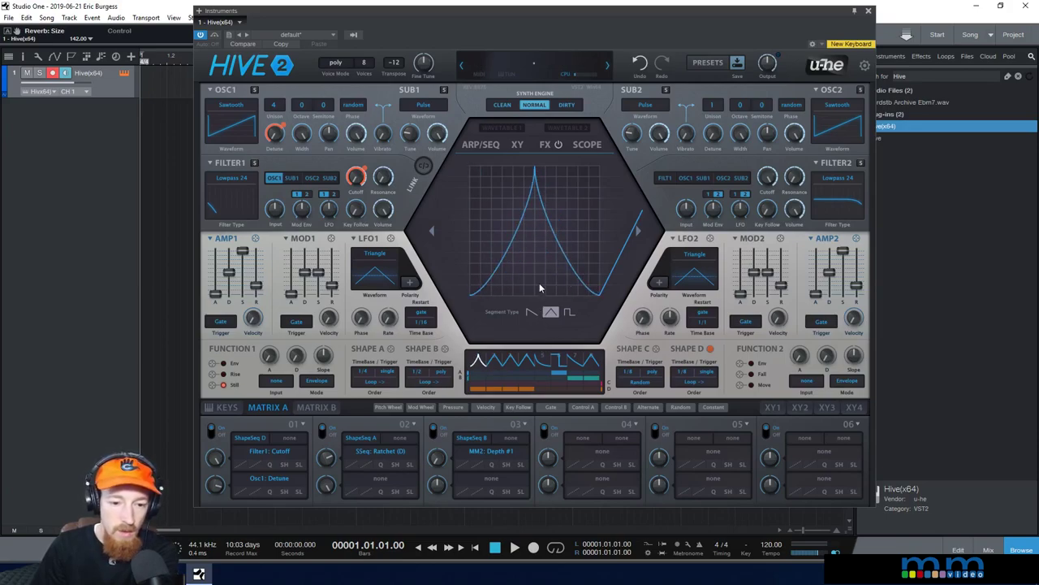
click(493, 362)
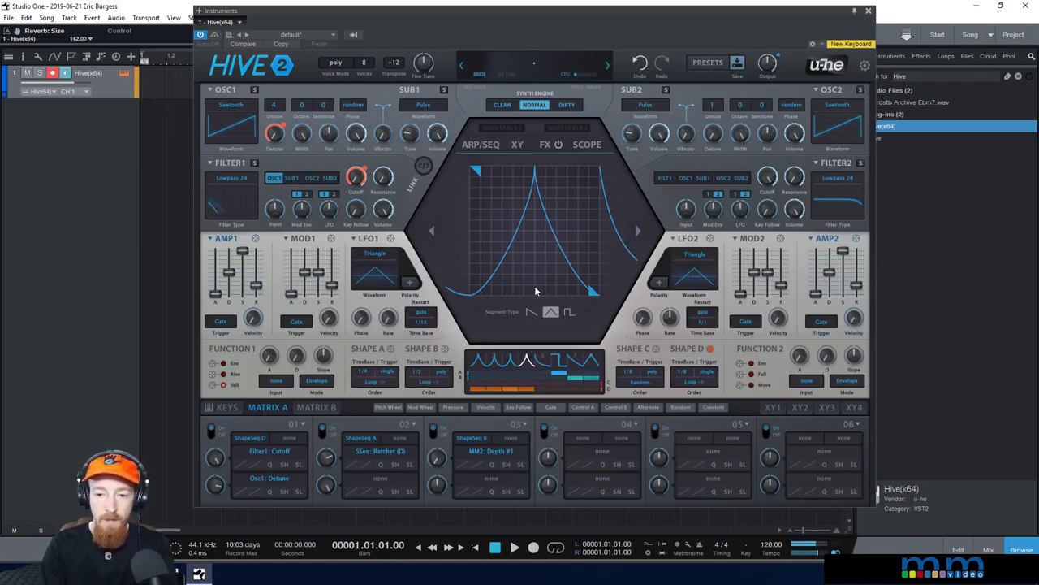
Reassign segments 1 to 4 from Shape D to Shape C, and modulate Filter 1's cutoff with Shape C at a depth of 100
mouse_move(468, 391)
mouse_down()
mouse_move(524, 385)
mouse_move(501, 393)
mouse_up()
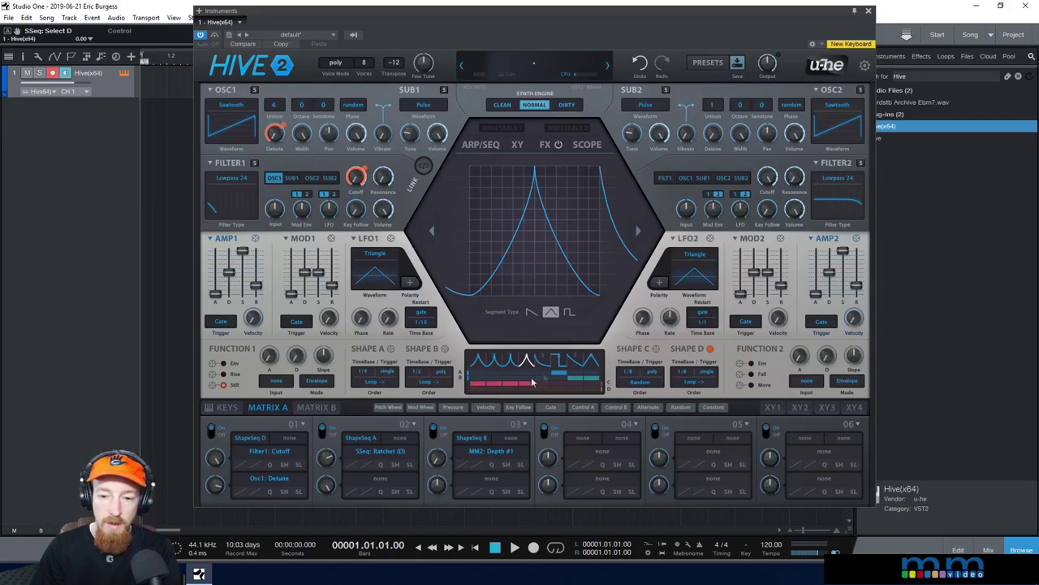
drag(656, 355, 357, 177)
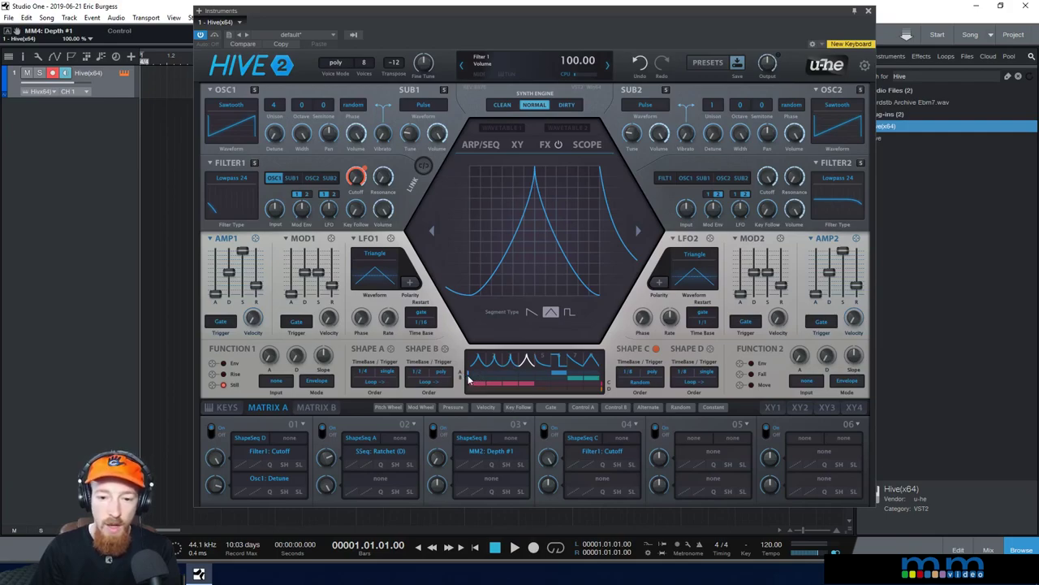
mouse_move(389, 348)
mouse_down()
mouse_move(600, 443)
mouse_move(393, 349)
mouse_up()
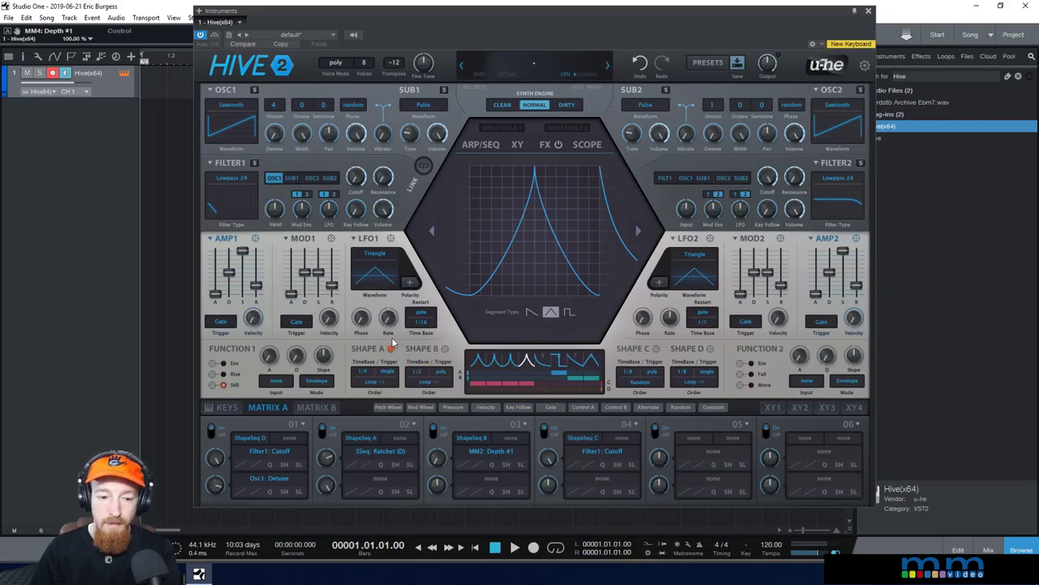
Modulate the shape sequencer's Curve (C) with ShapeSeq A in matrix slot 5 at depth 100, and set Shape C's trigger to single
click(696, 443)
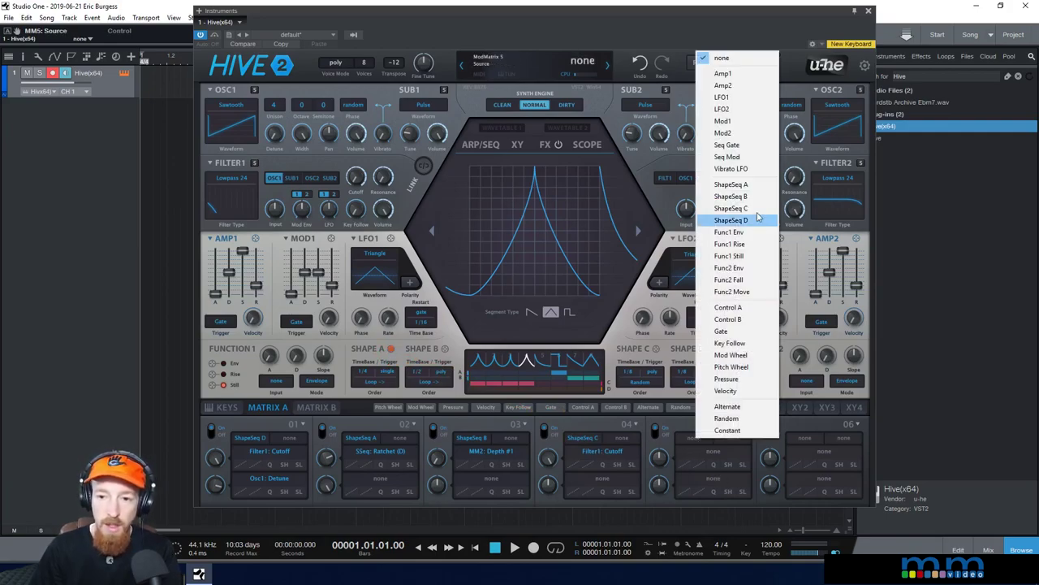
click(731, 185)
click(725, 457)
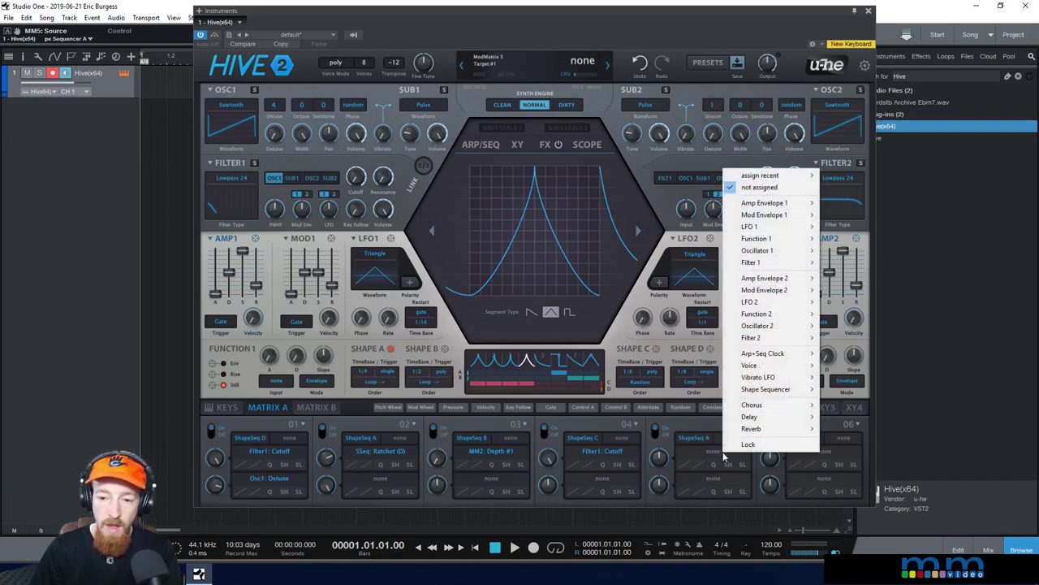
mouse_move(764, 393)
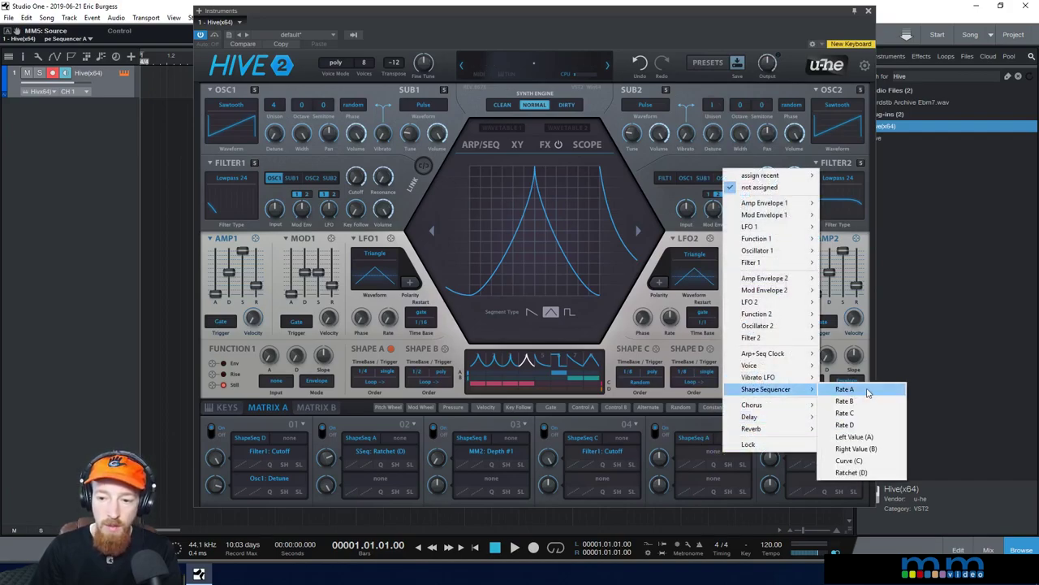
click(862, 468)
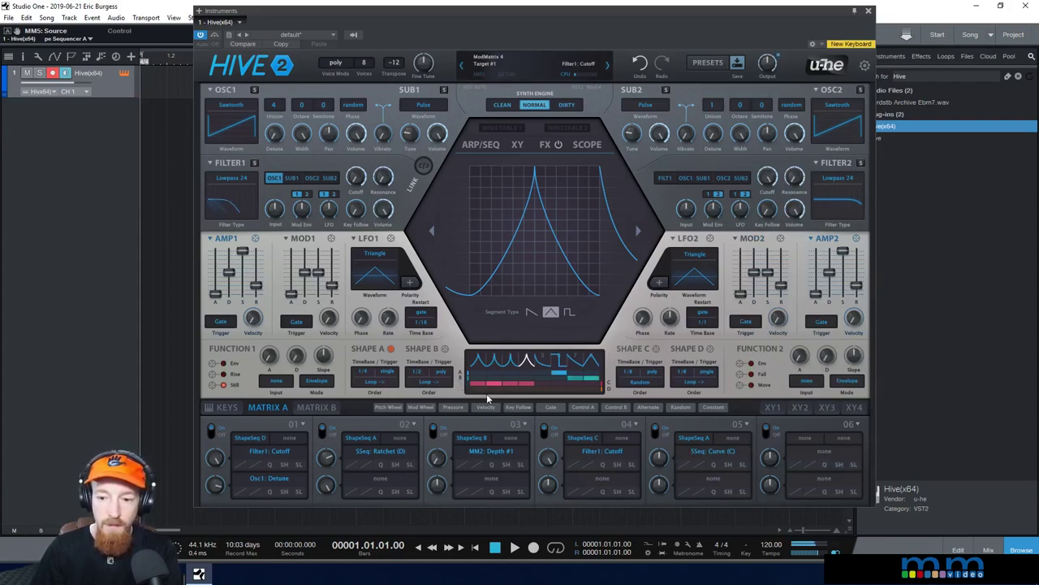
drag(660, 457, 660, 441)
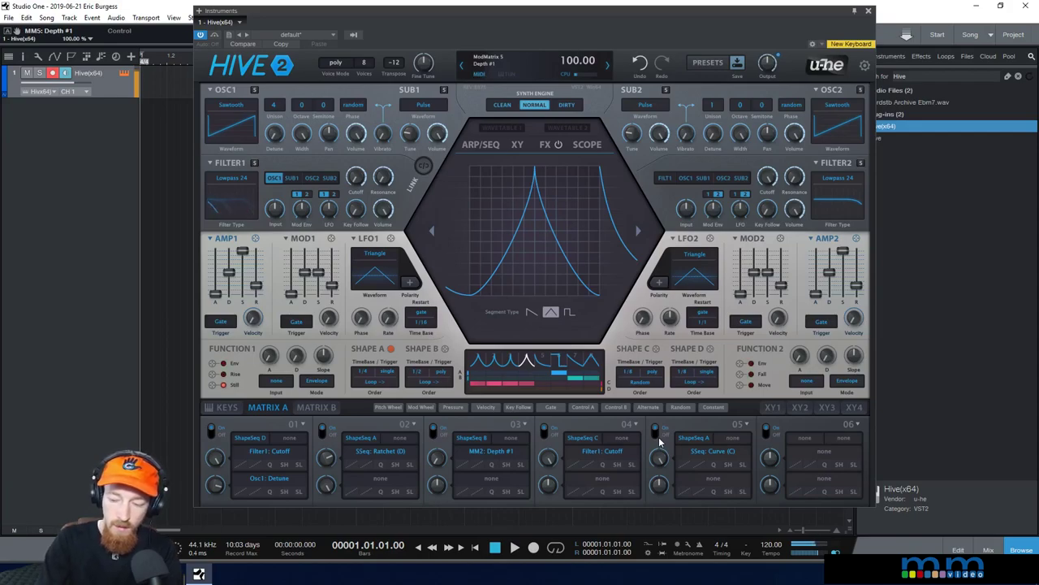
click(632, 371)
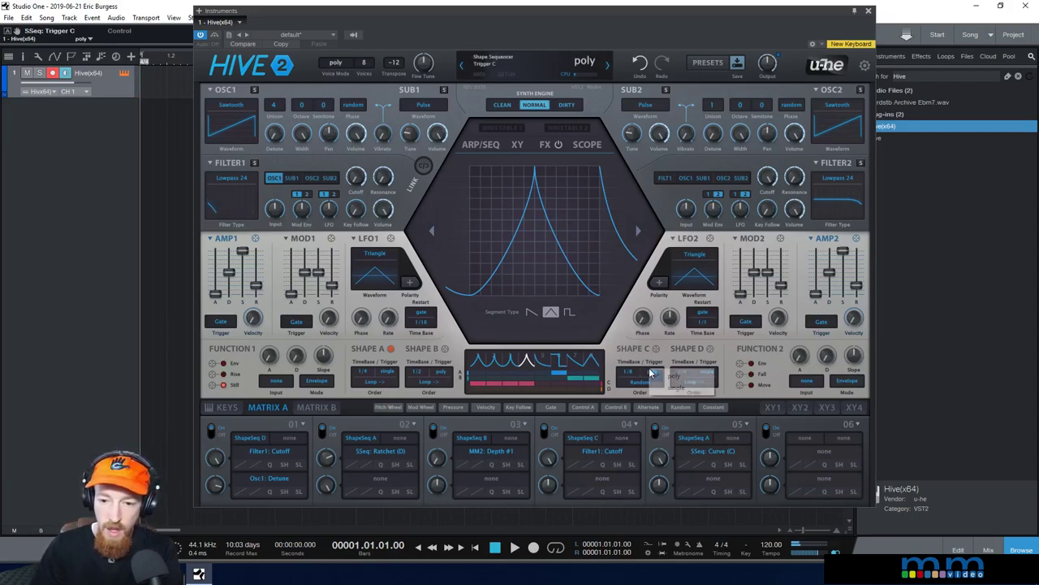
click(662, 381)
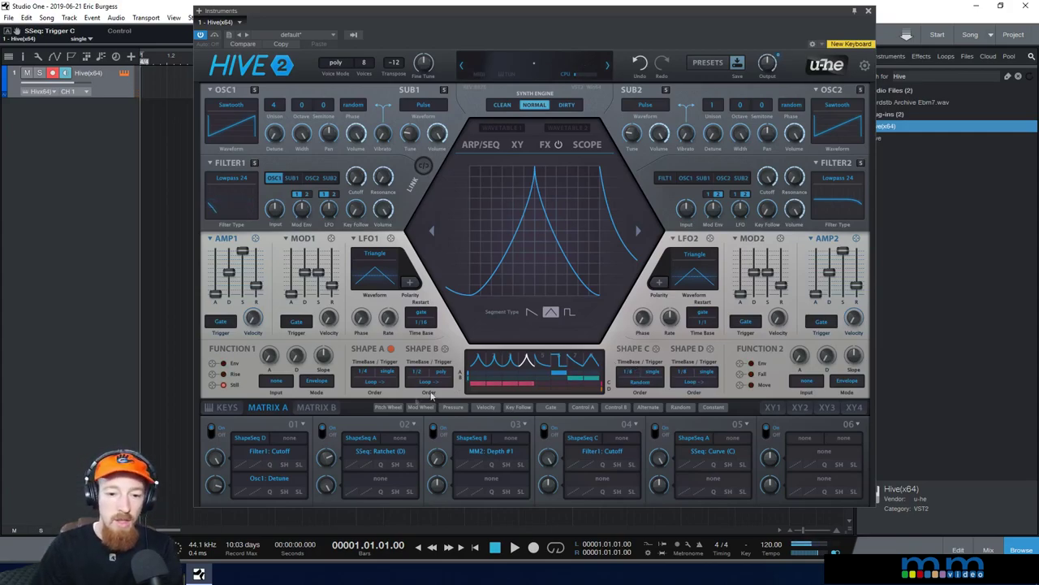
Try the poly trigger on Shape A and return it to single
click(390, 375)
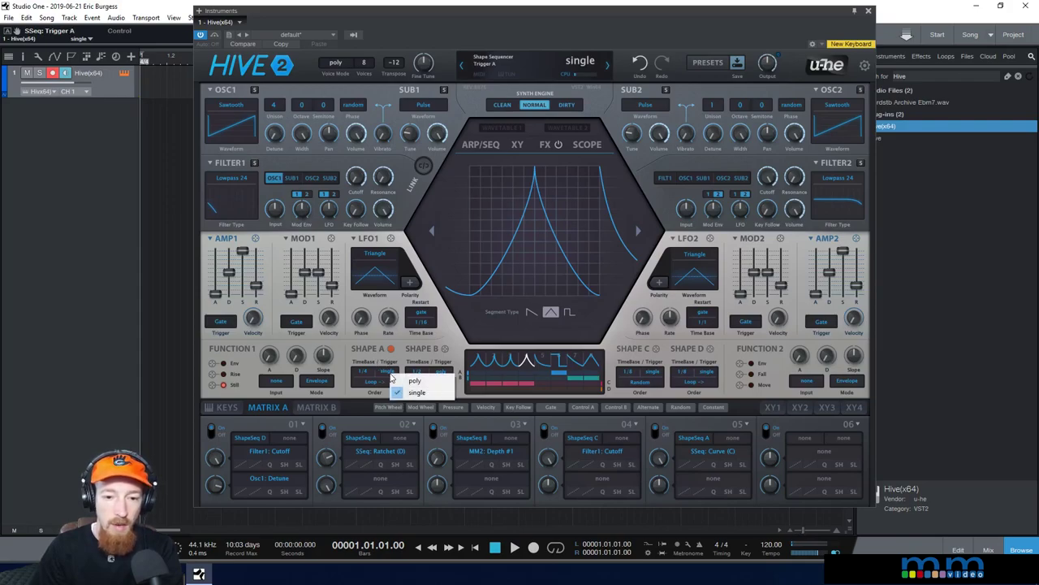
click(388, 377)
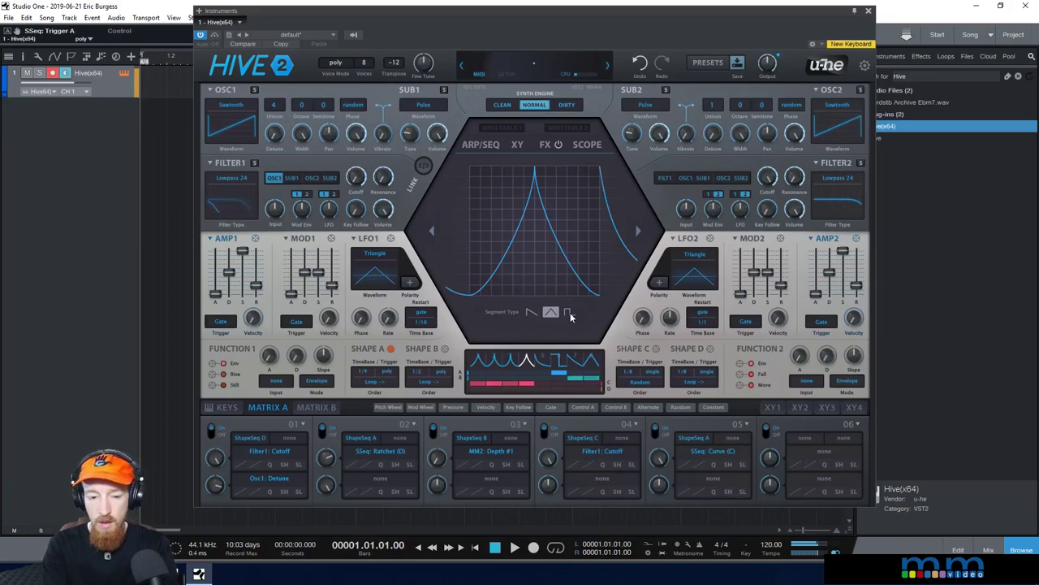
click(388, 371)
click(414, 388)
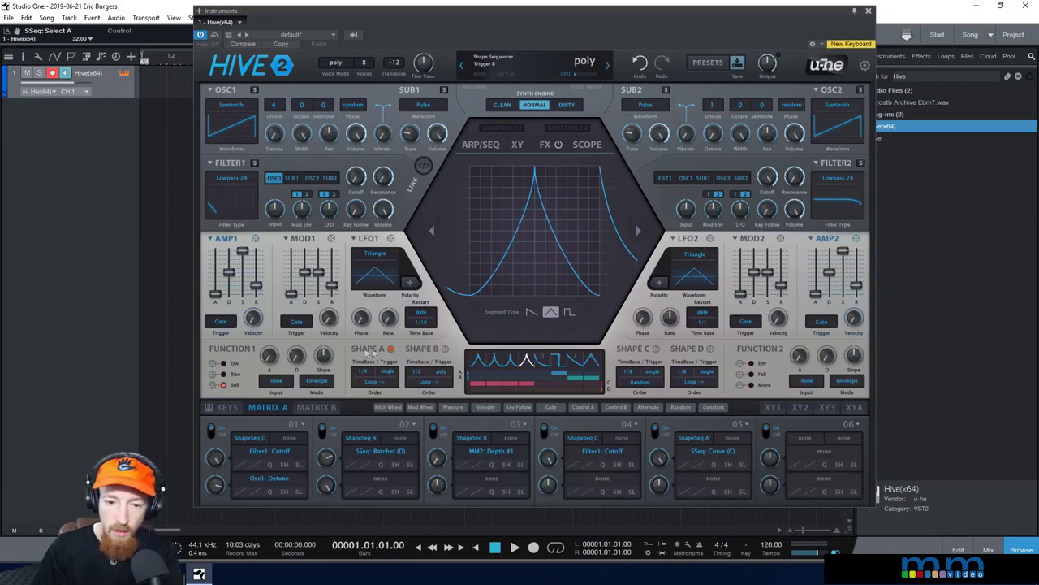
Change matrix slot 5's source to ShapeSeq D, and assign segments 3 and 5 to 8 to Shape D
click(694, 437)
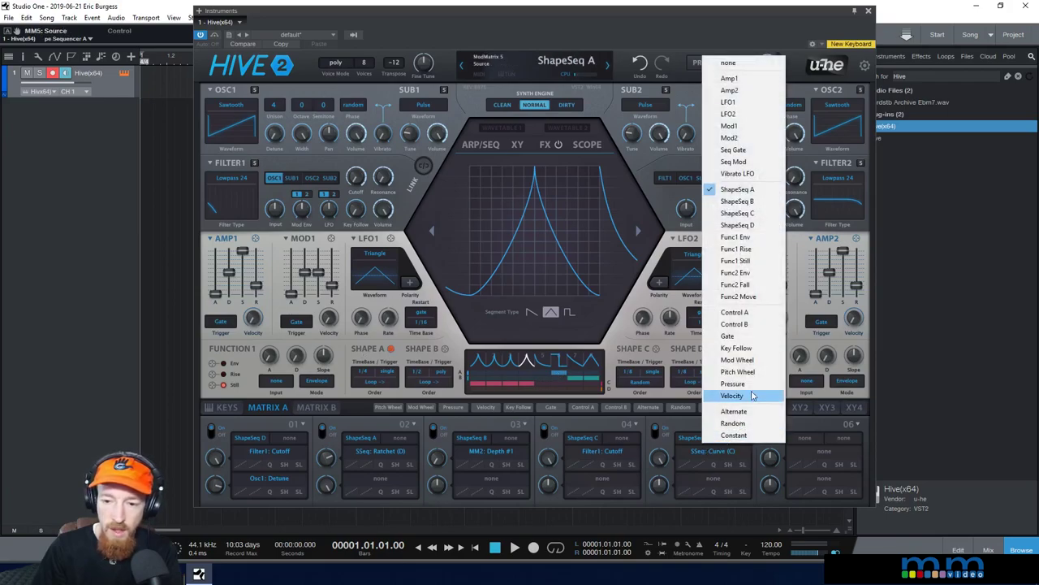
click(737, 225)
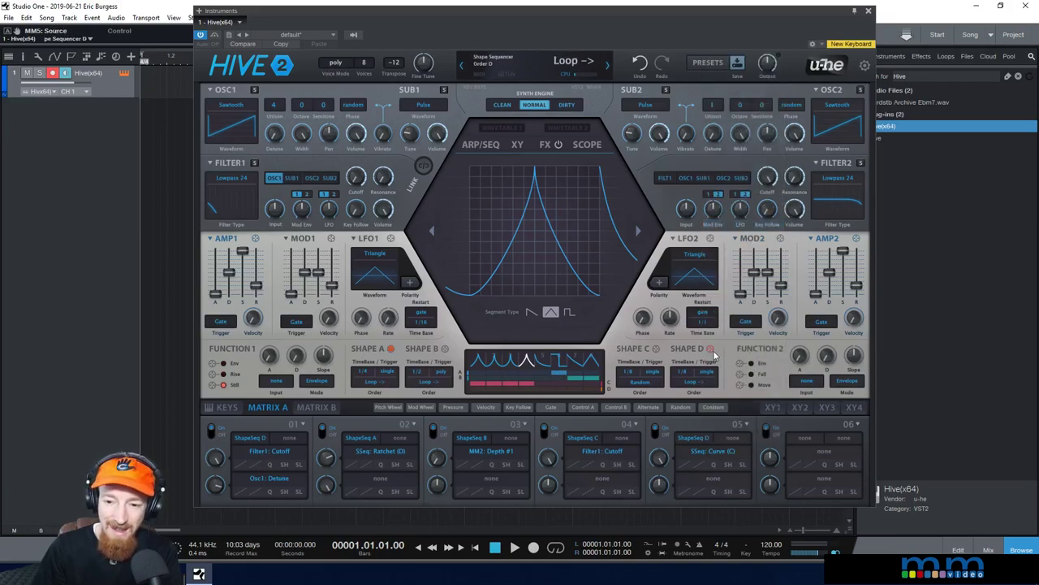
click(518, 394)
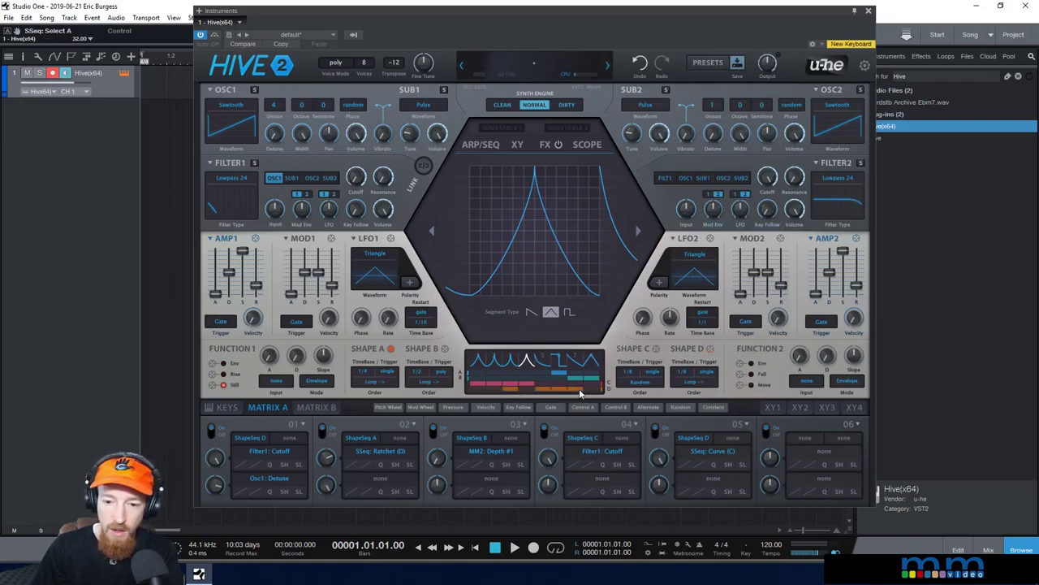
Set Shape D's segment order to Random
click(695, 382)
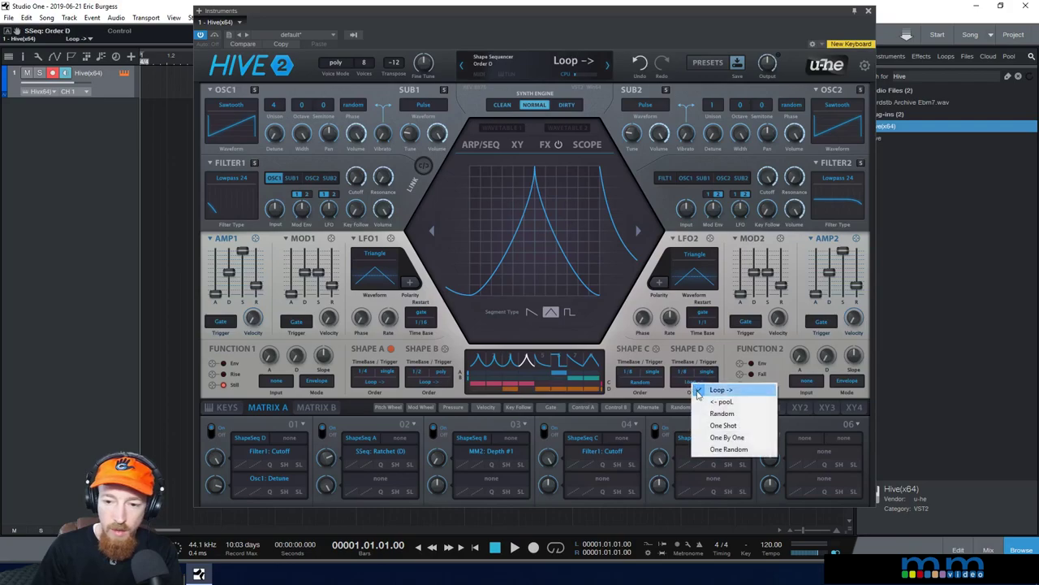
click(722, 413)
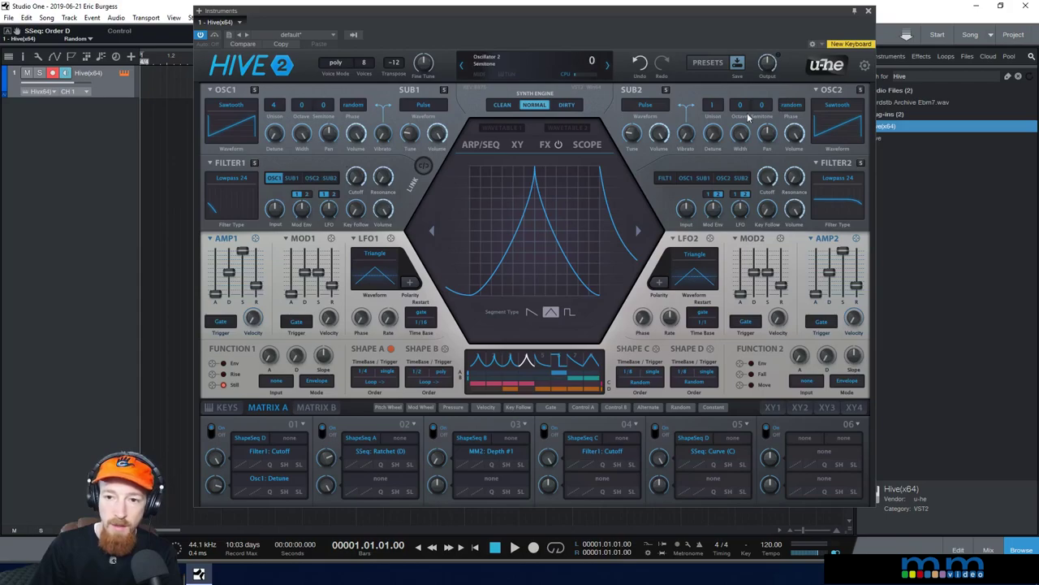
Route OSC2 into Filter 1 and set OSC2's waveform to Square
click(316, 179)
click(826, 128)
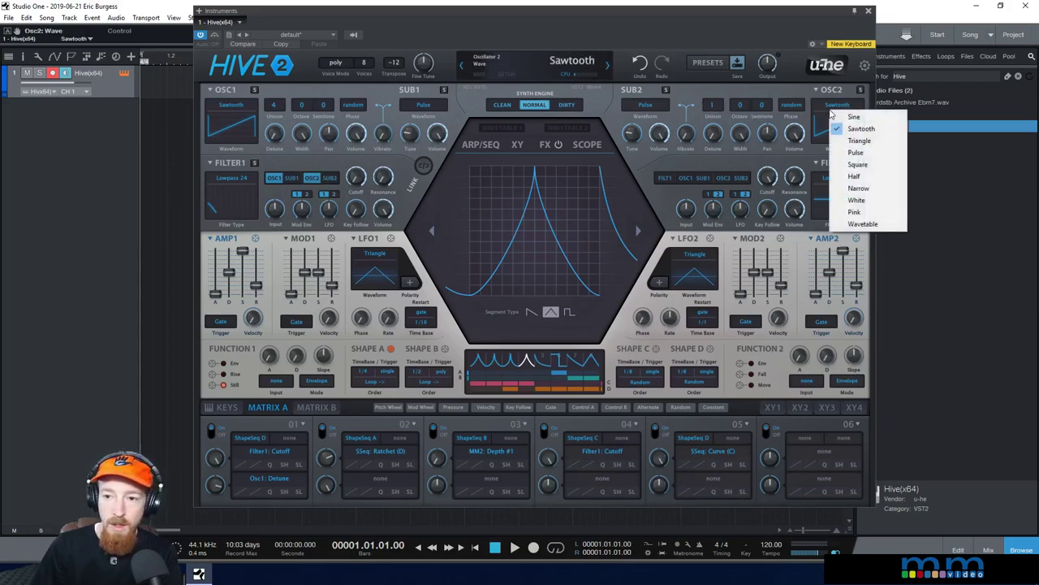
click(870, 166)
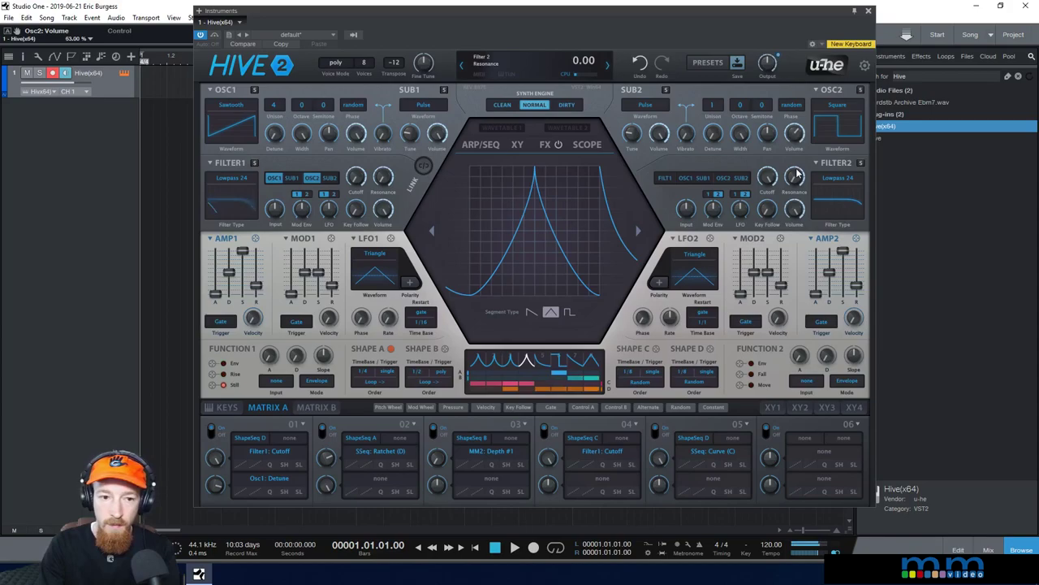
Adjust OSC2's volume to 58.50
scroll(801, 145, down, 5)
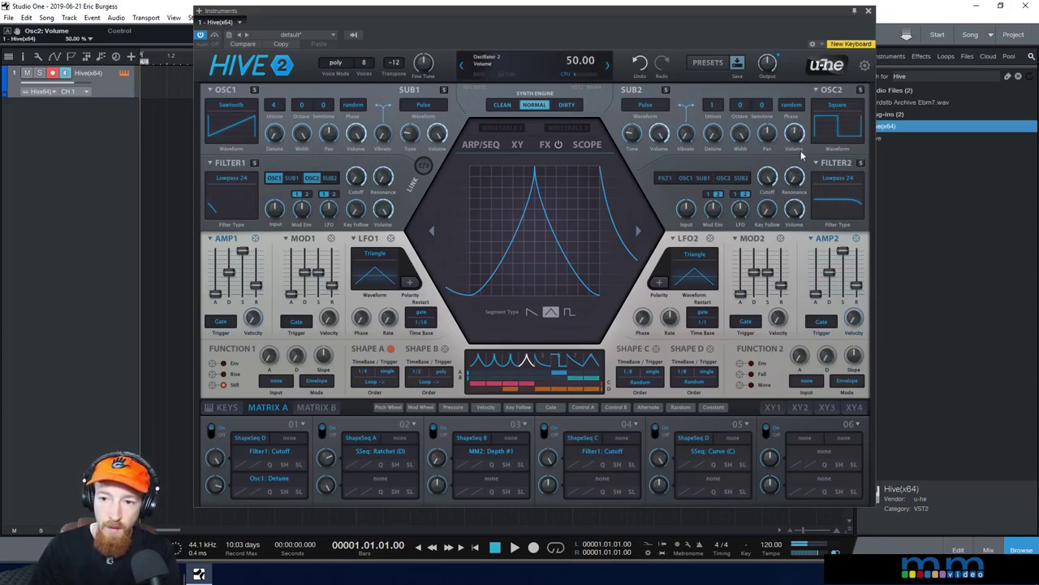
scroll(801, 145, up, 4)
scroll(801, 144, down, 1)
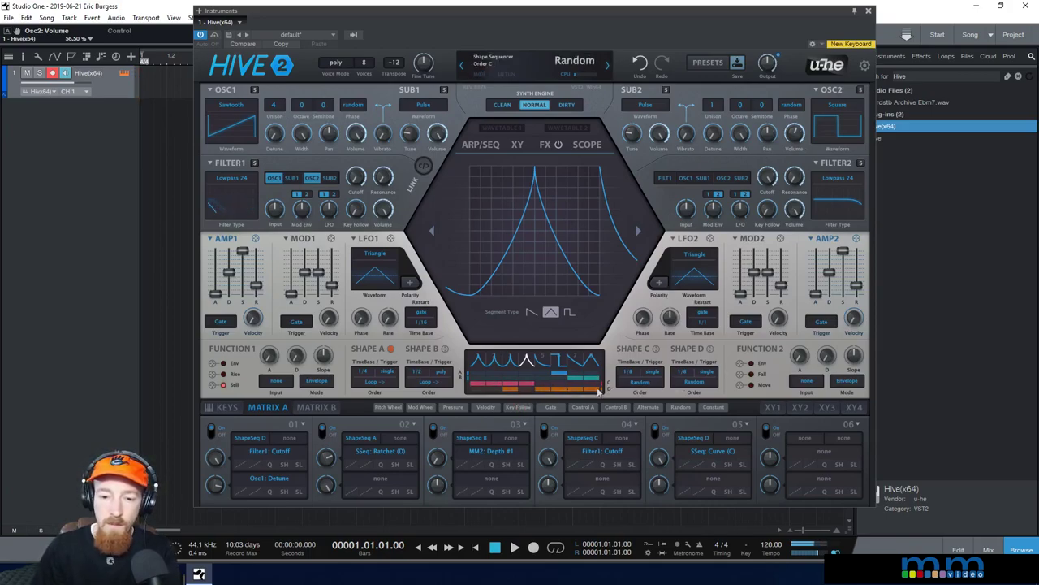
Set Shape D's segment order back to Loop
click(691, 381)
click(708, 403)
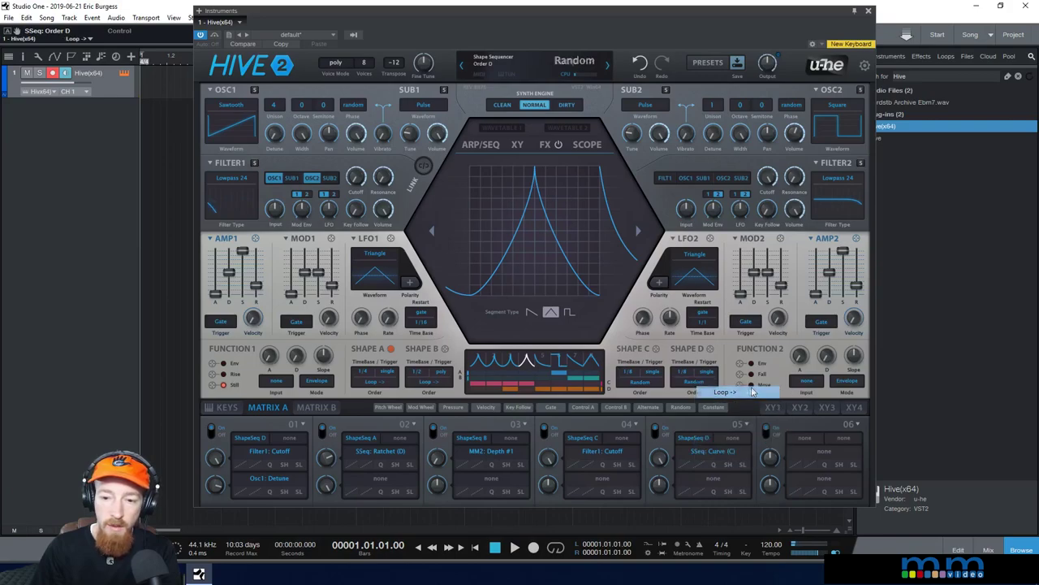